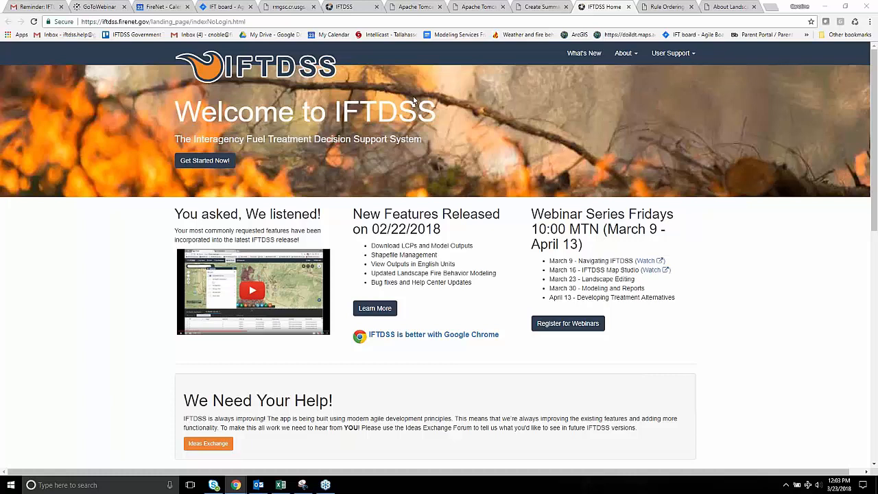
Switch to the signed-in IFTDSS page and, from its home page, start a new planning cycle with the Landscape Summary task
click(338, 9)
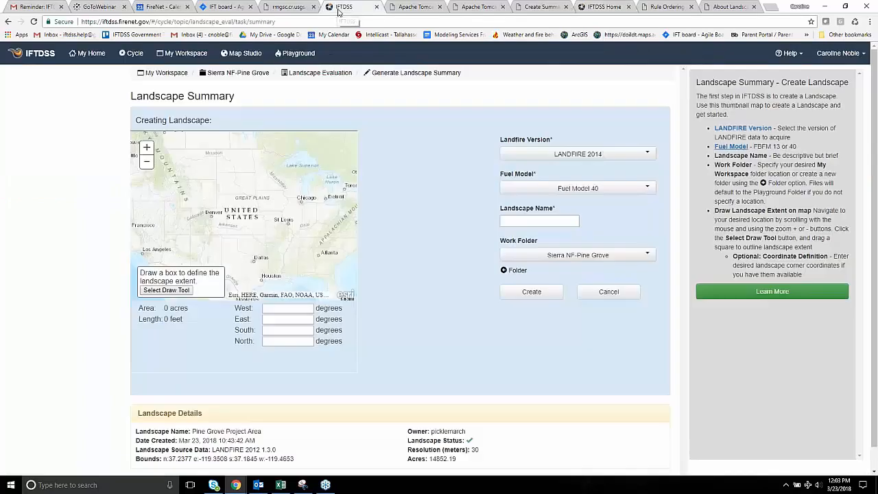
click(77, 55)
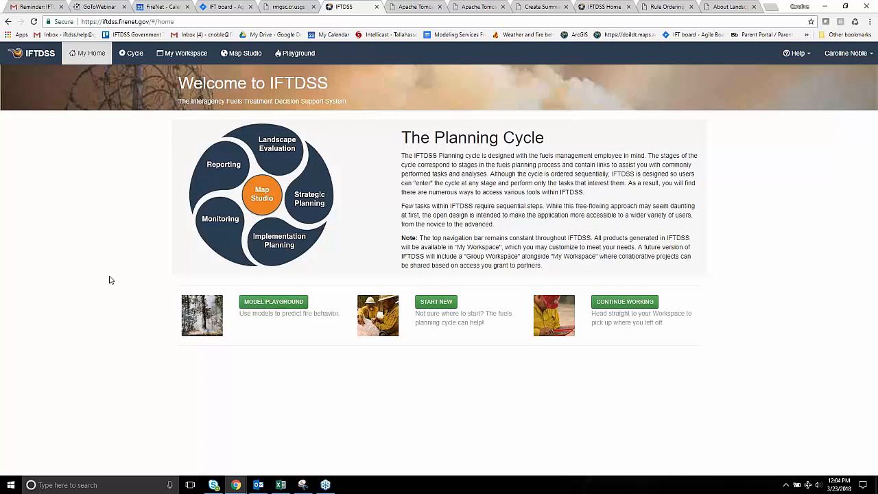
click(429, 304)
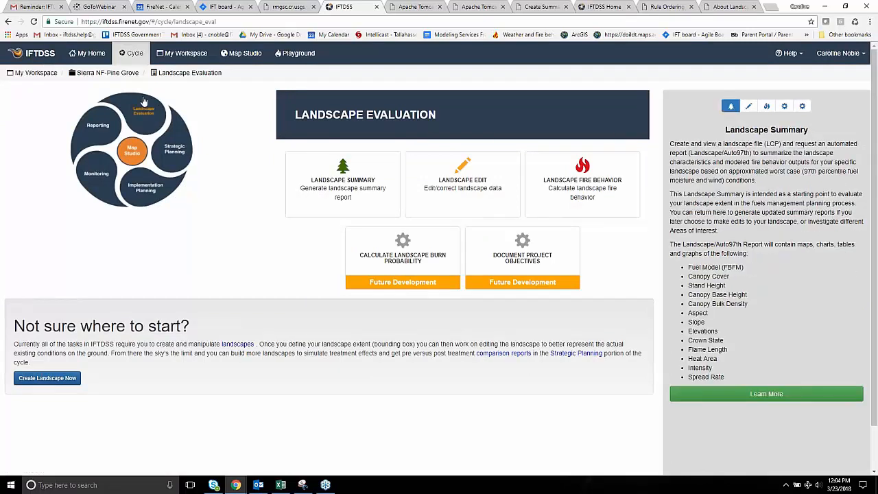
mouse_move(144, 115)
click(343, 173)
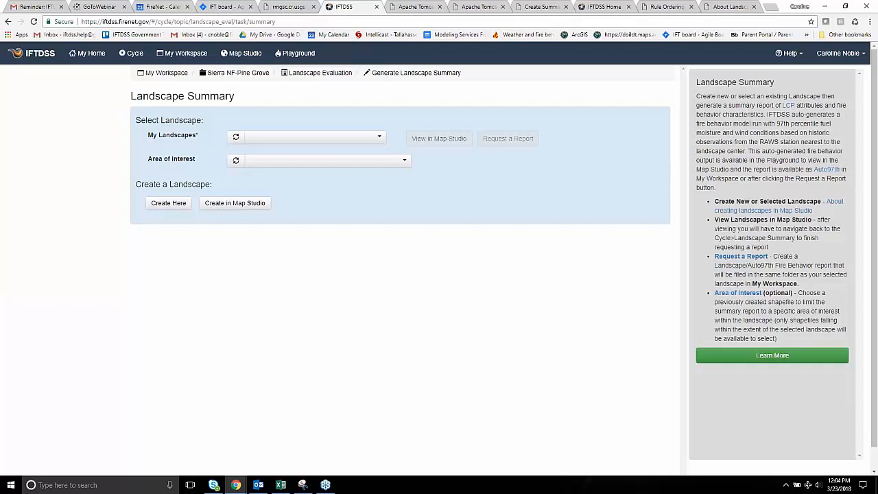
Check the list of existing landscapes, then start creating a new landscape directly within Landscape Summary
click(380, 138)
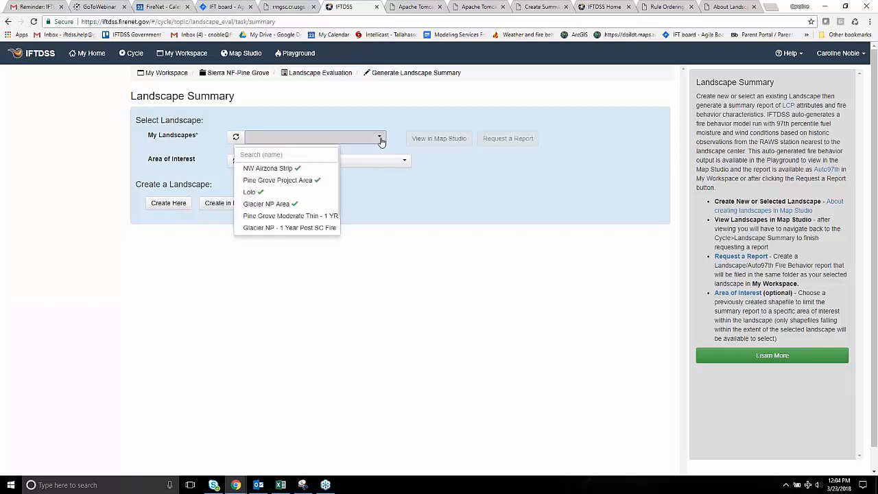
click(382, 140)
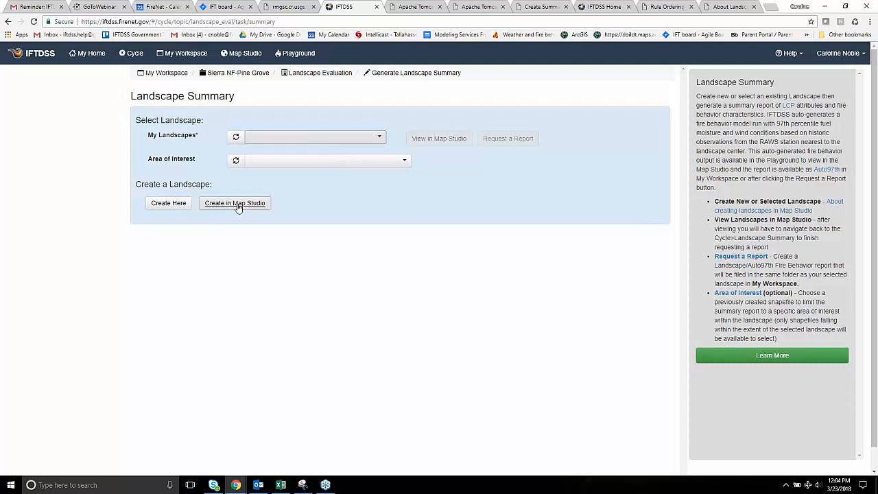
click(164, 206)
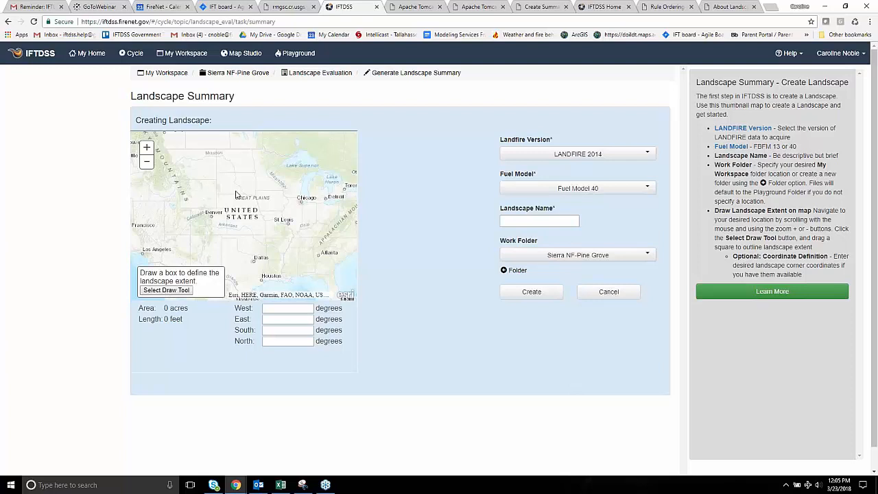
Review the Landfire Version, Fuel Model and new work folder options for the landscape without changing them
scroll(235, 195, up, 1)
scroll(235, 195, down, 1)
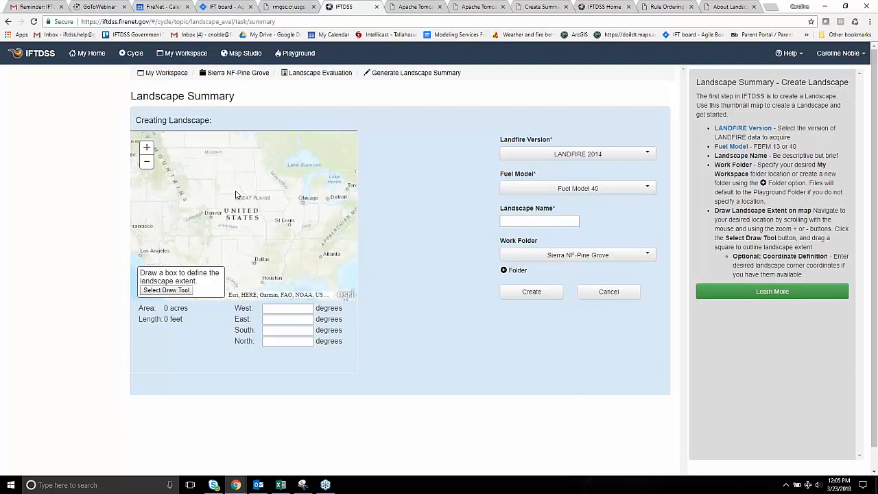
click(647, 155)
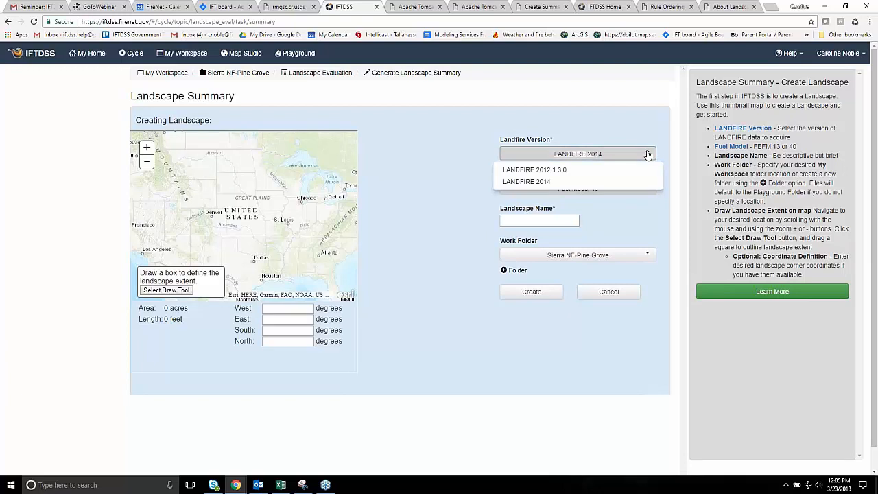
click(445, 196)
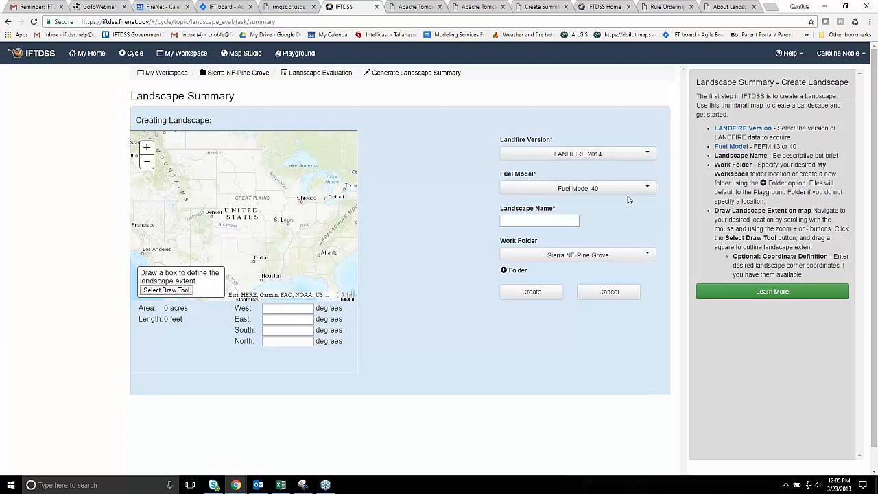
click(648, 189)
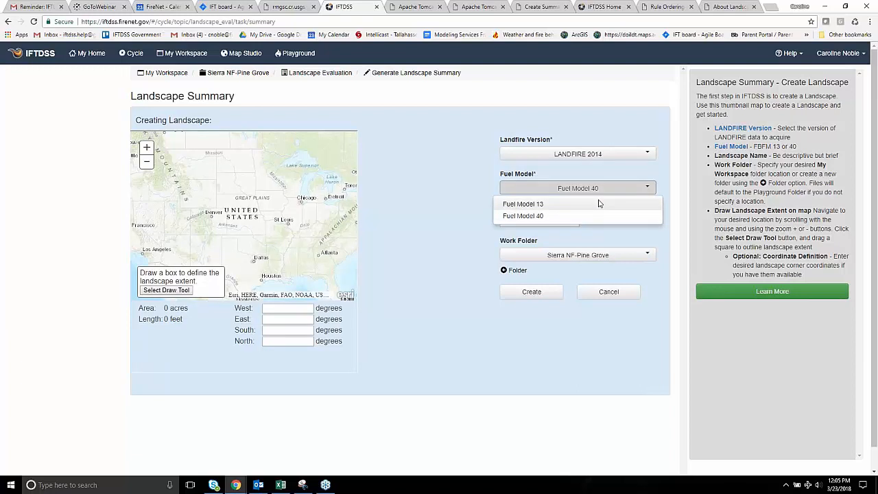
click(431, 209)
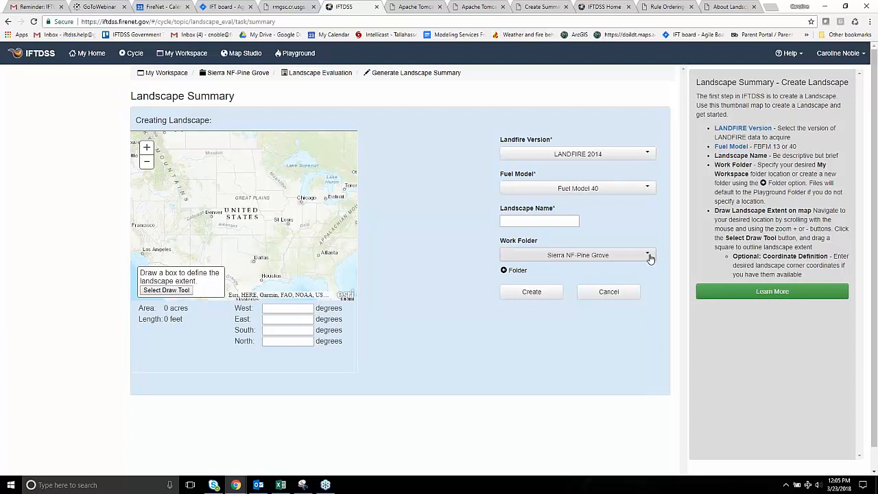
click(506, 270)
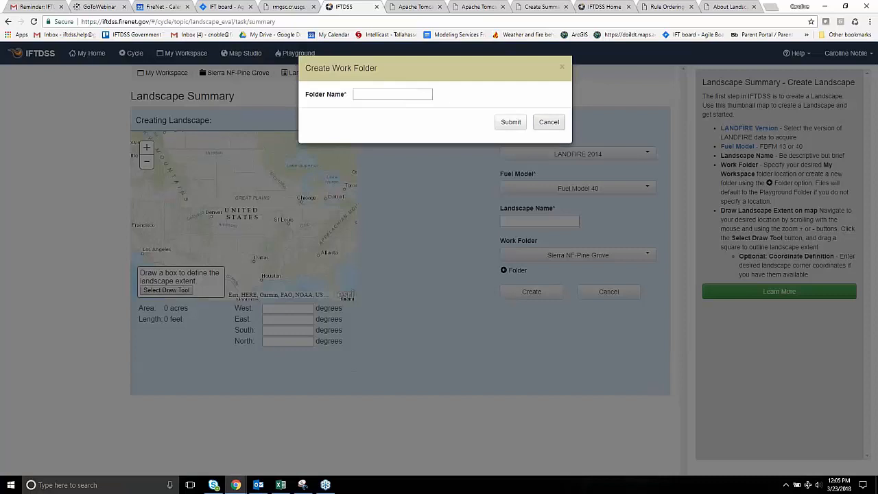
click(549, 114)
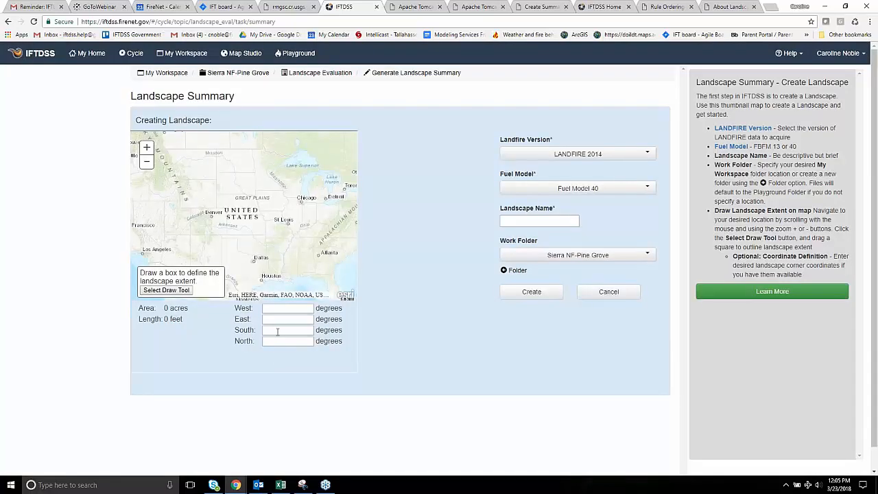
Draw a landscape extent box of about 7,575 acres in the Gila National Forest area of the map
drag(238, 254, 313, 224)
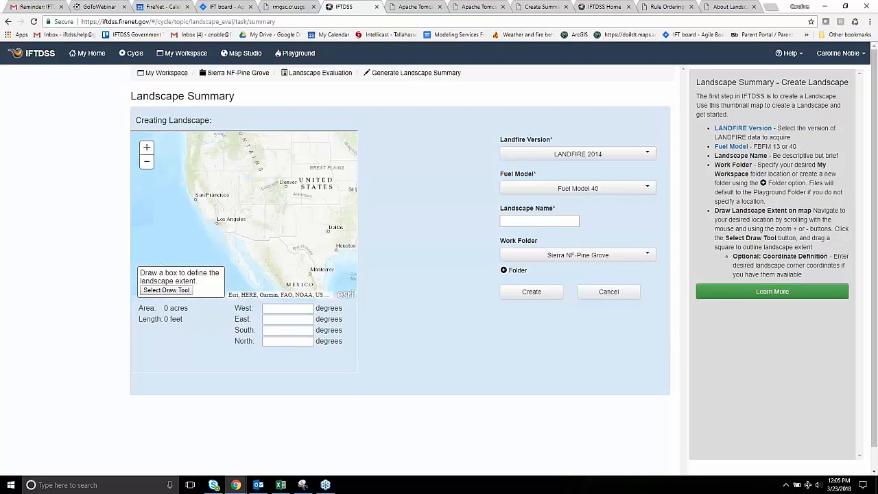
scroll(280, 236, up, 5)
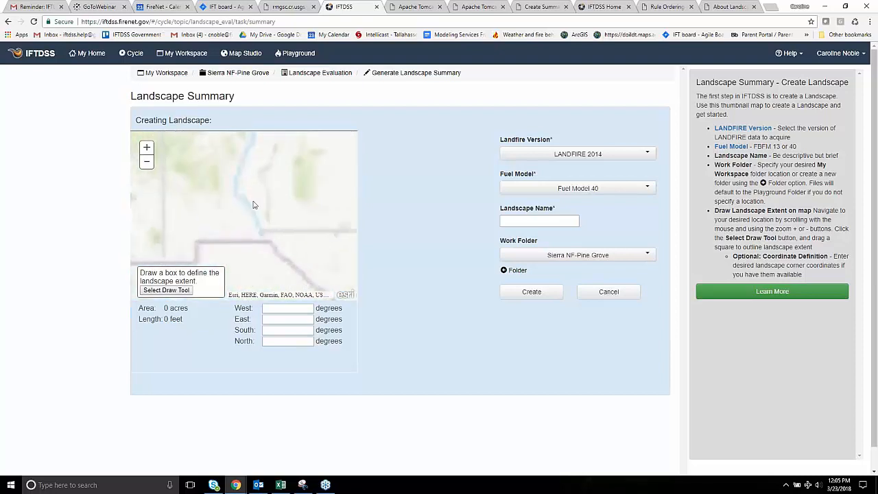
scroll(211, 188, up, 3)
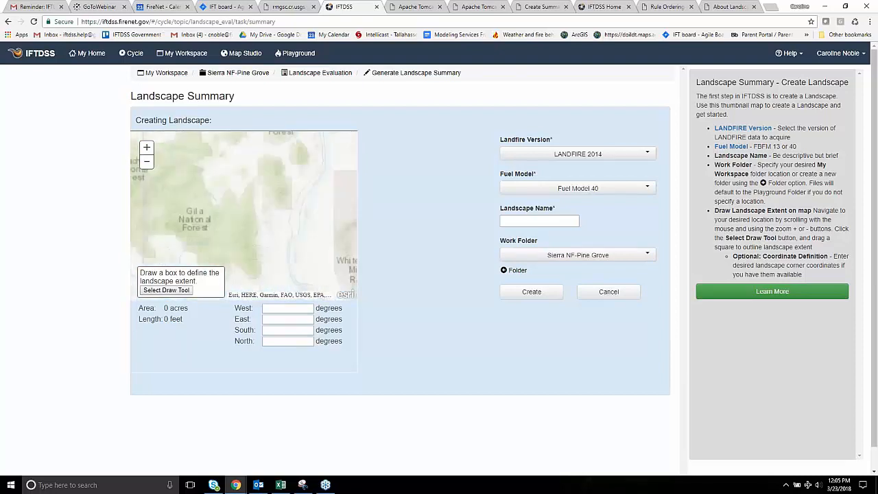
scroll(243, 215, up, 2)
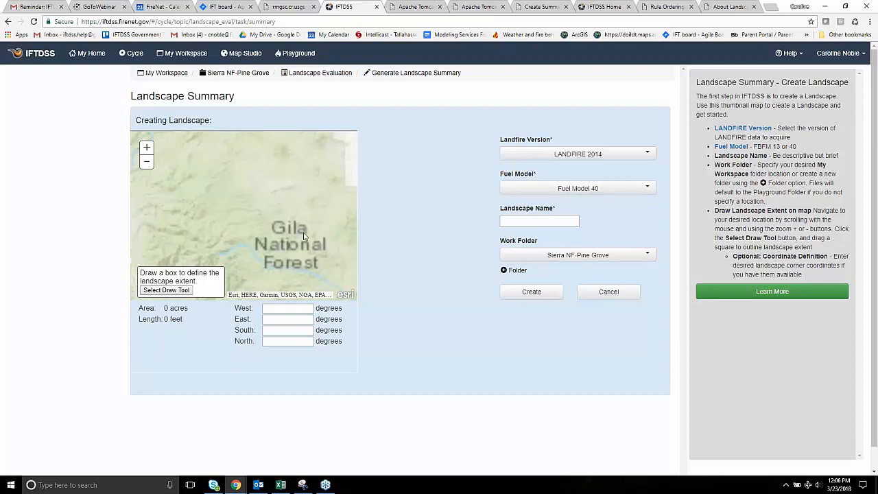
click(166, 290)
mouse_move(193, 180)
mouse_down()
mouse_move(261, 218)
mouse_move(233, 223)
mouse_move(214, 210)
mouse_move(218, 200)
mouse_up()
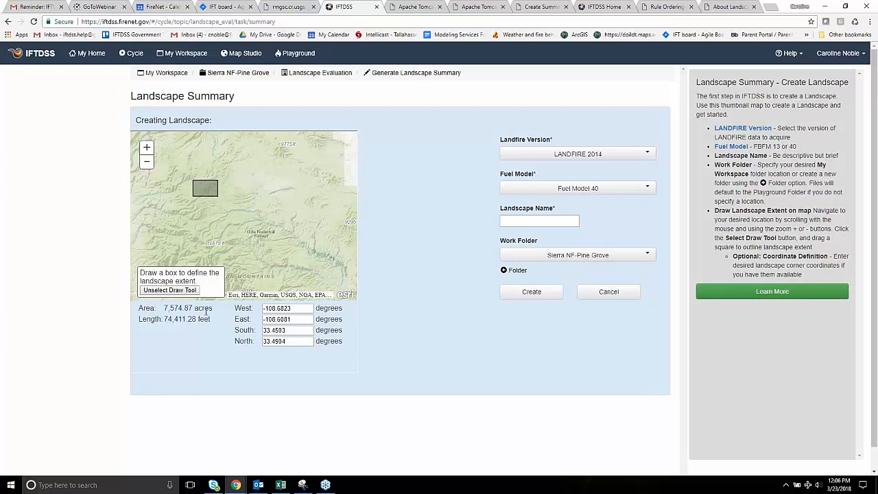
Name the landscape "Test Gila", create it in the Sierra NF-Pine Grove folder and refresh its status
click(549, 220)
text(TEst)
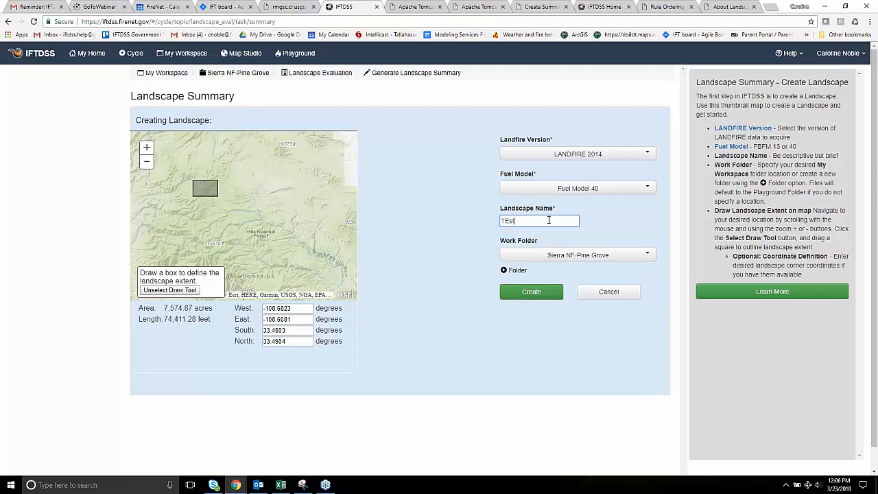
key(BackSpace)
text(est Gila)
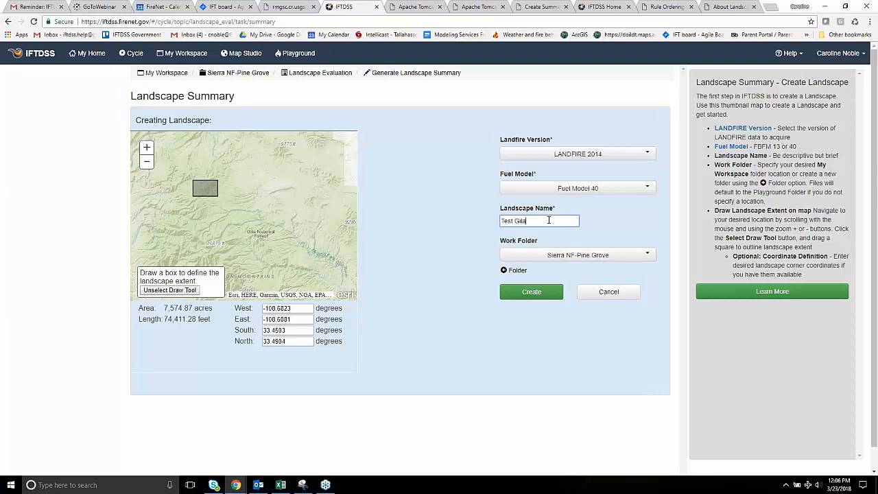
click(537, 293)
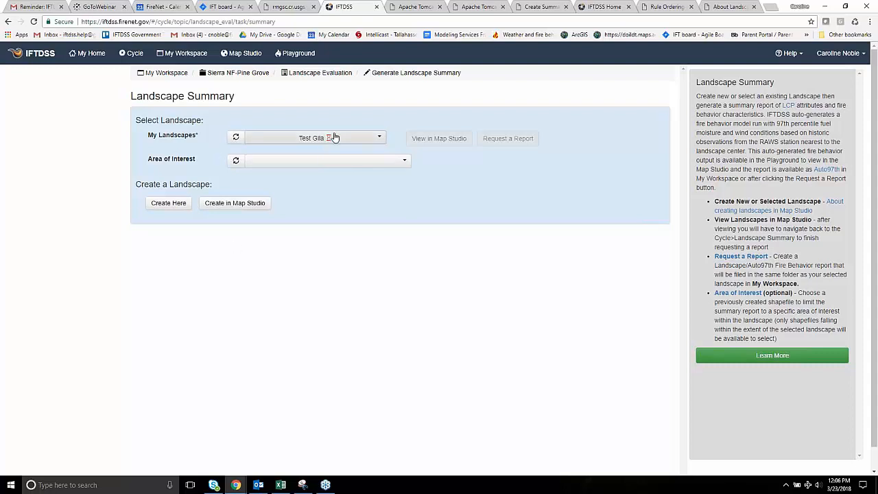
click(237, 141)
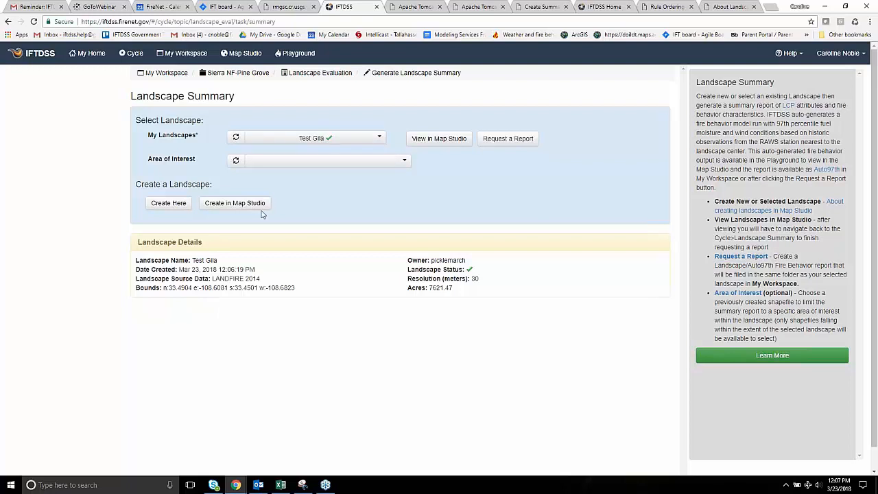
Open landscape creation in Map Studio, reposition the Landscape Tools window and close it
click(235, 203)
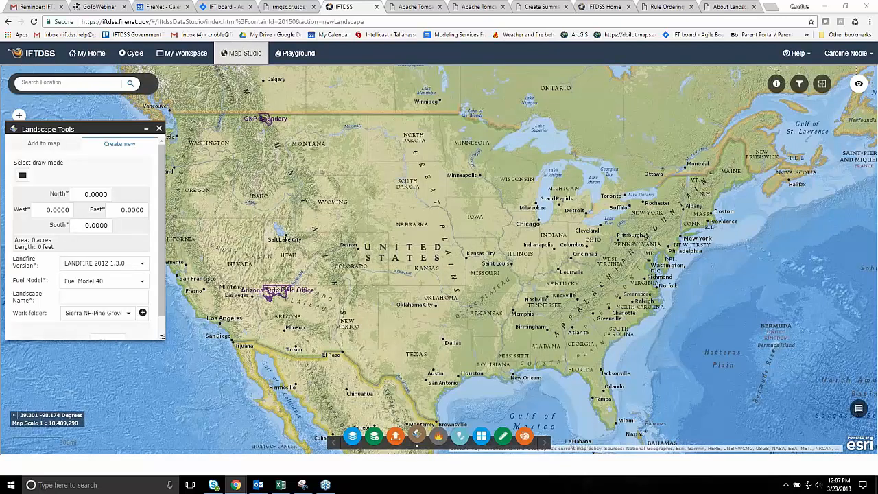
drag(483, 254, 549, 252)
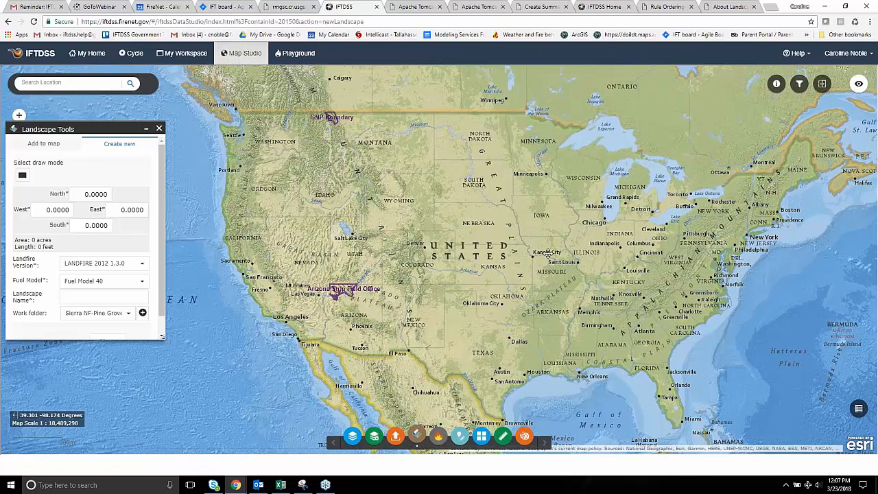
drag(549, 253, 601, 253)
drag(103, 126, 109, 105)
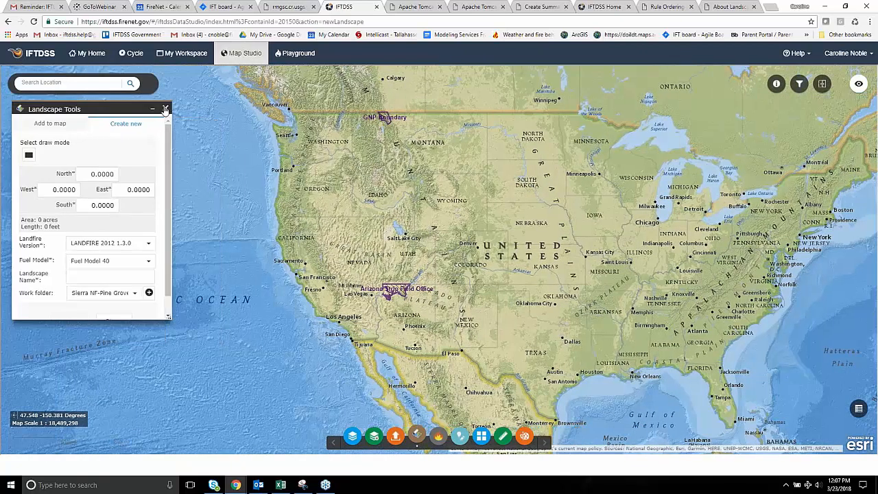
click(165, 110)
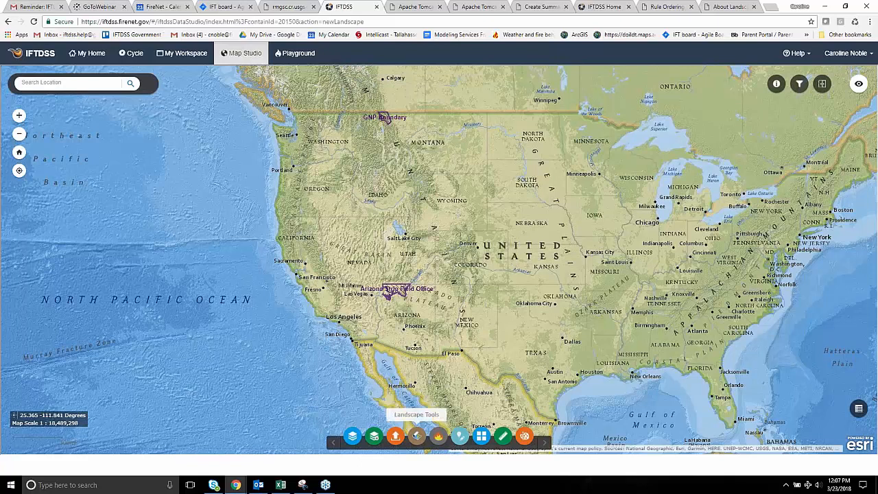
Reopen Landscape Tools and review the landscapes available for the map and the settings for creating a new one
click(418, 438)
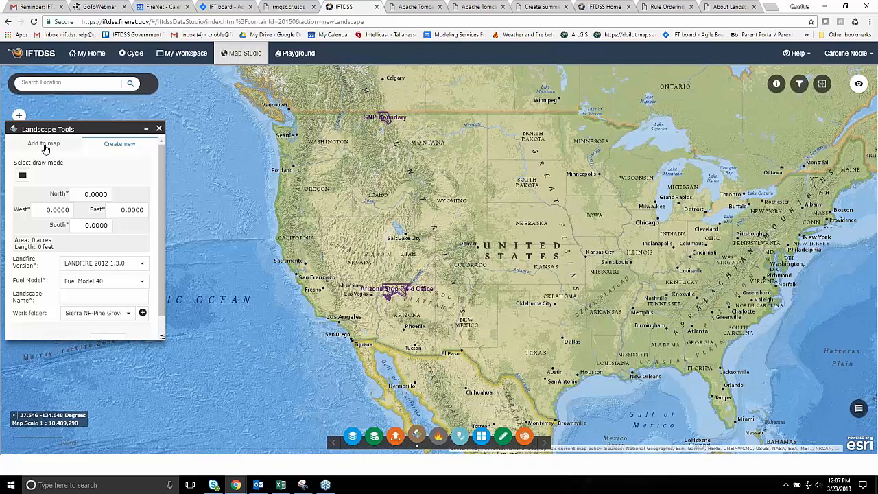
click(43, 145)
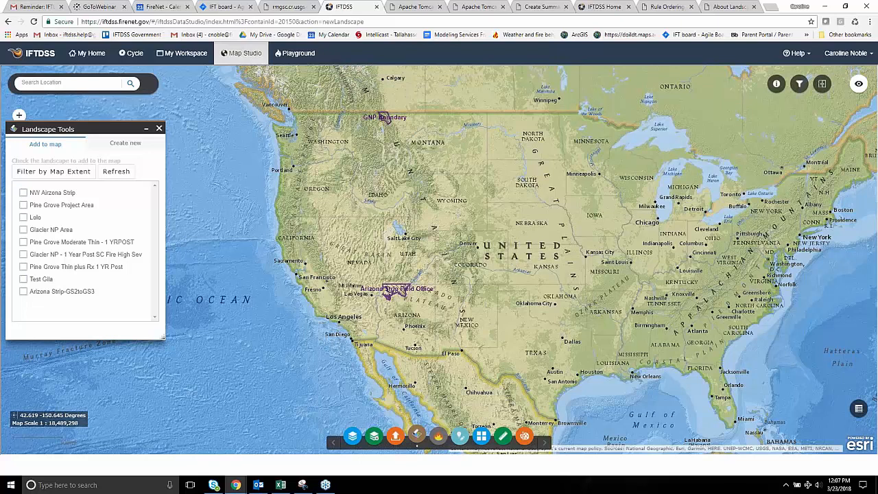
click(117, 146)
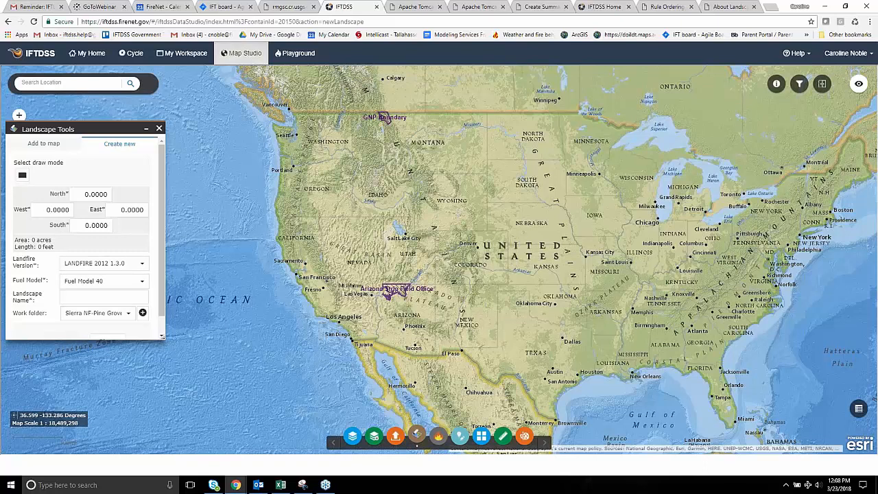
scroll(163, 270, down, 1)
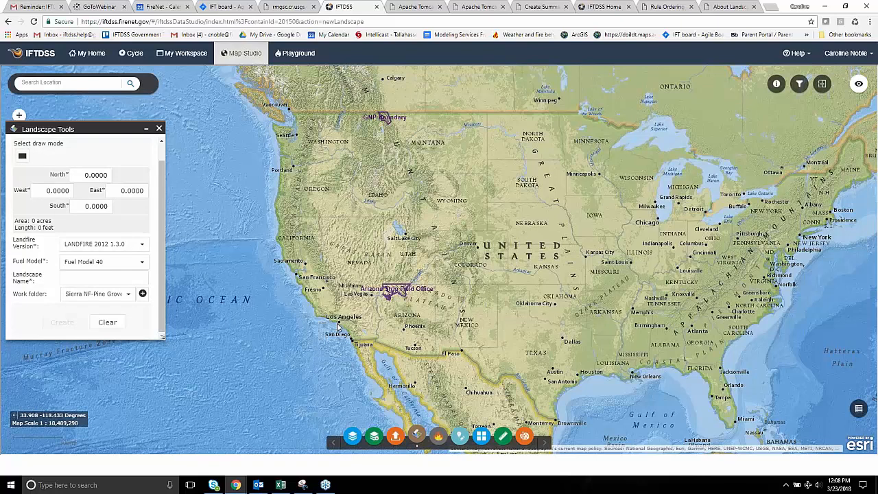
Change the Map Studio basemap to Imagery with Labels, with the map centred on the California–Nevada area
scroll(337, 326, up, 1)
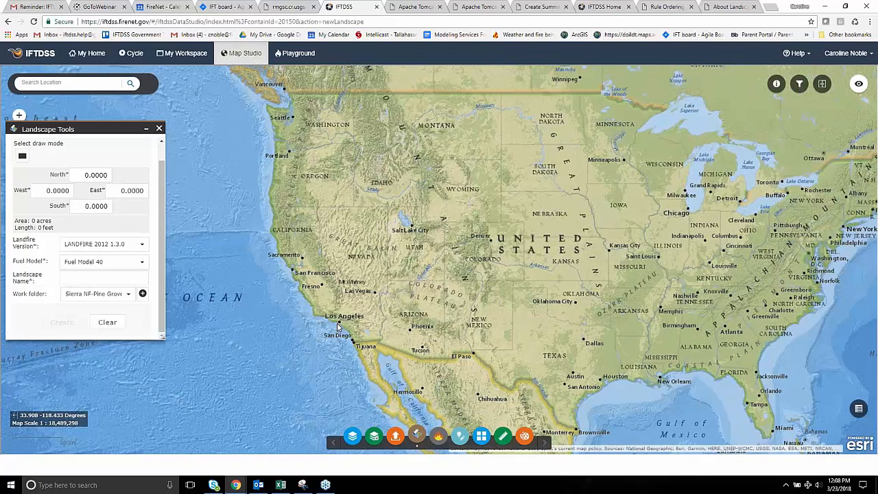
scroll(337, 326, up, 2)
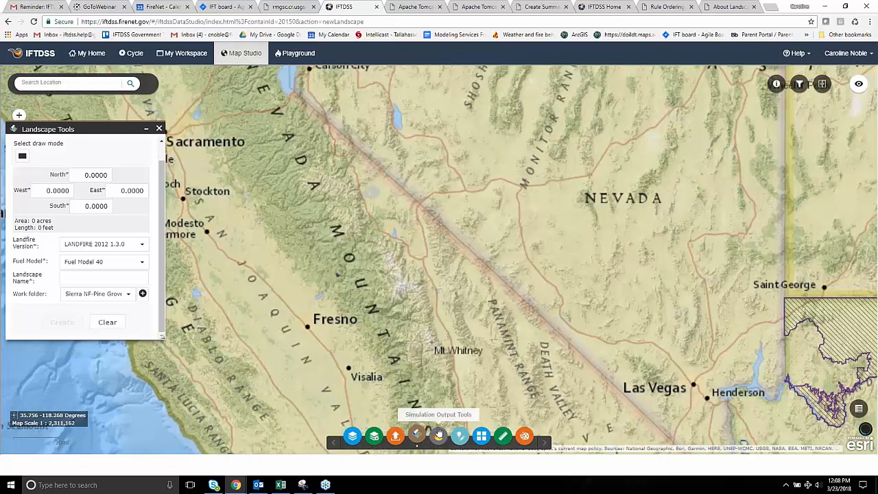
click(480, 435)
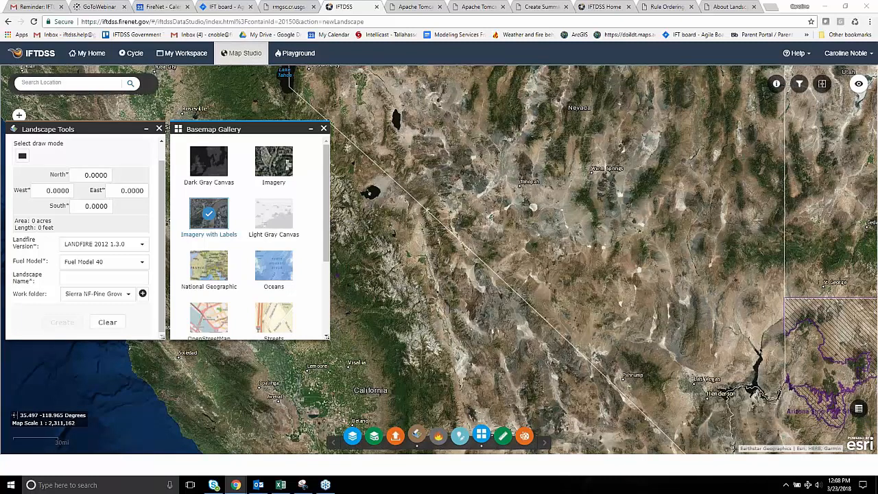
Open the IFTDSS reference layers, reposition the Add Layers window and add the Jurisdictional Agencies boundary layer to the map
click(374, 436)
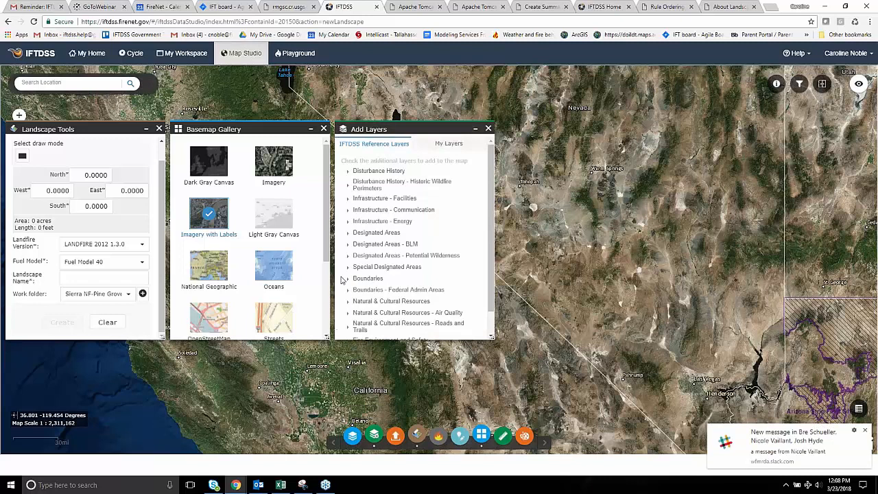
drag(361, 129, 227, 130)
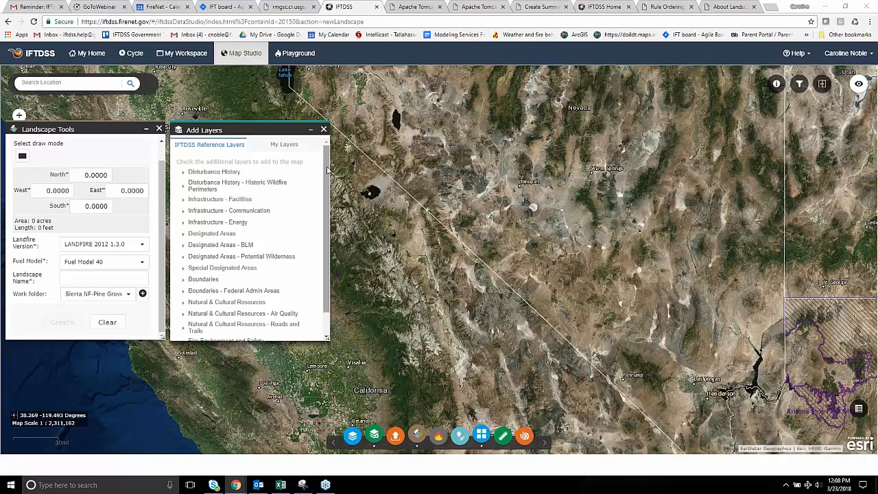
scroll(328, 170, down, 1)
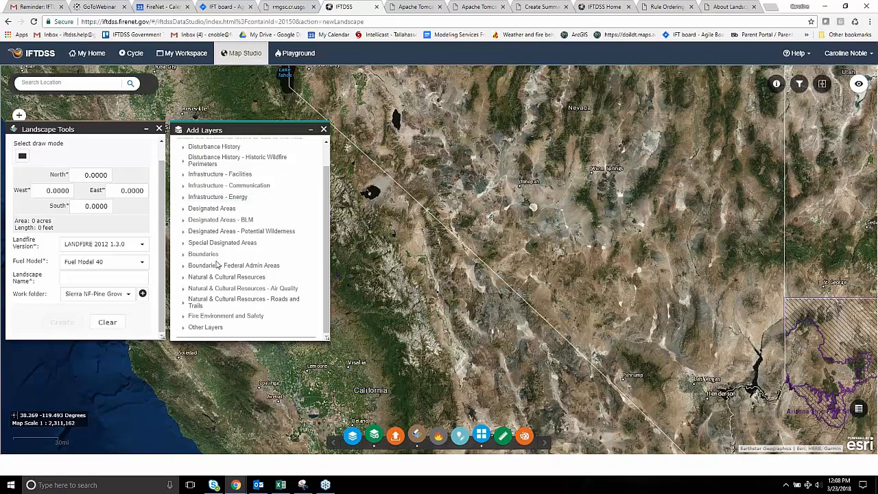
click(183, 254)
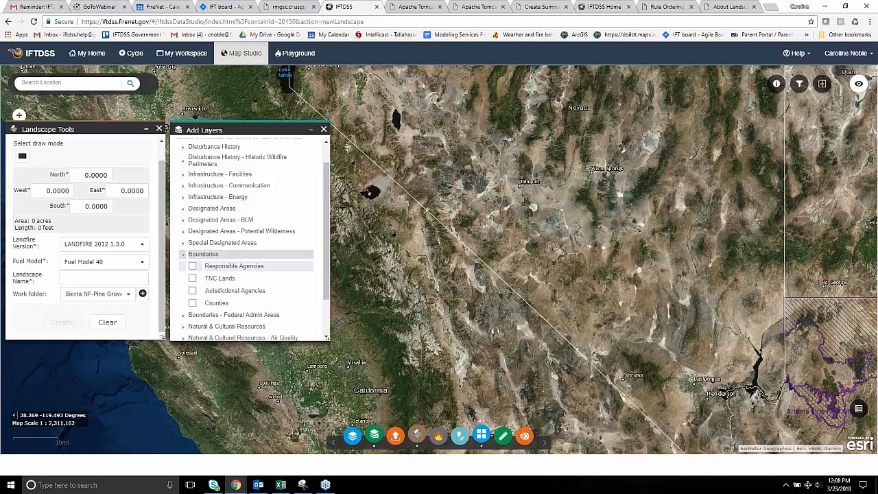
click(193, 291)
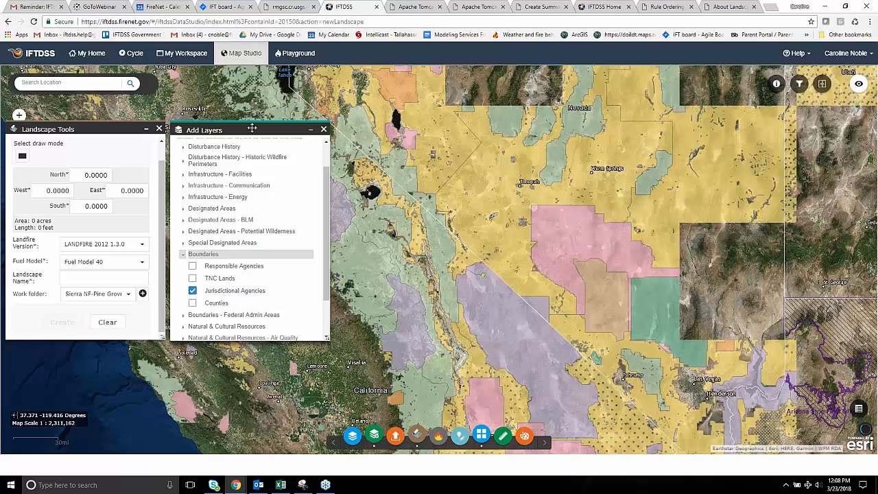
mouse_move(252, 127)
mouse_down()
mouse_move(309, 126)
mouse_move(279, 120)
mouse_move(251, 130)
mouse_up()
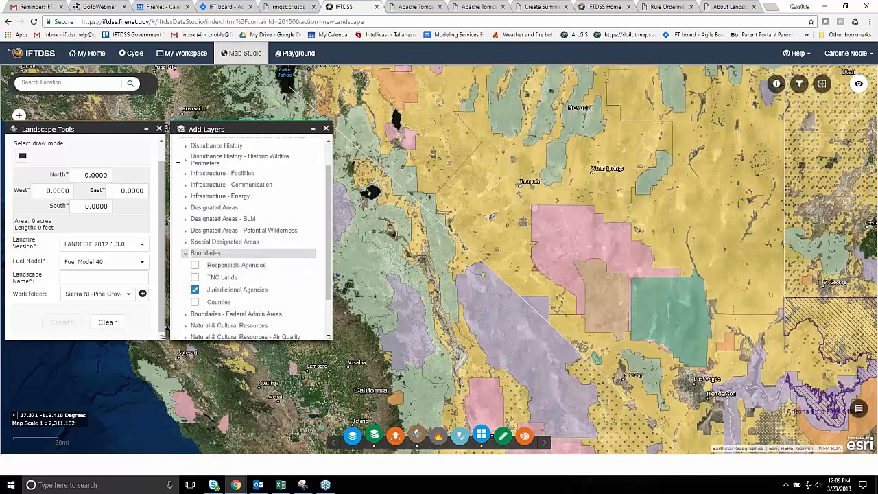
Add the Historic Fuel Treatment Polygons layer from the Disturbance History group to the map
click(187, 146)
click(196, 159)
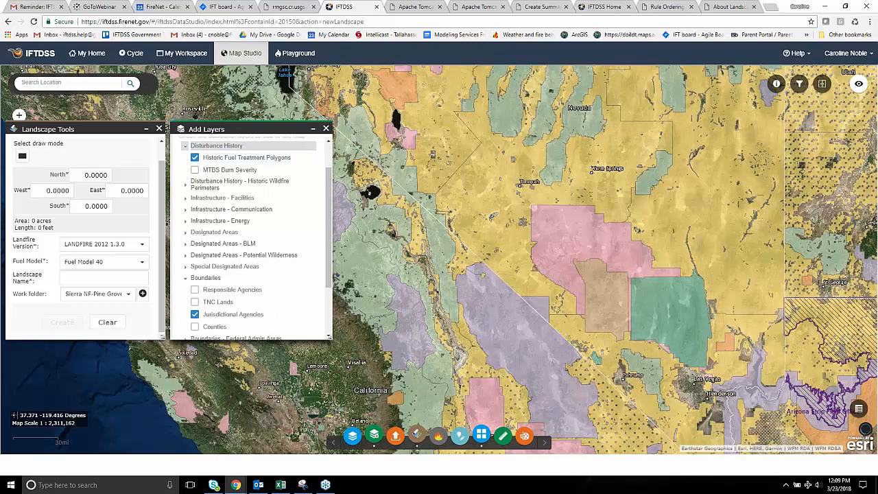
scroll(226, 197, down, 3)
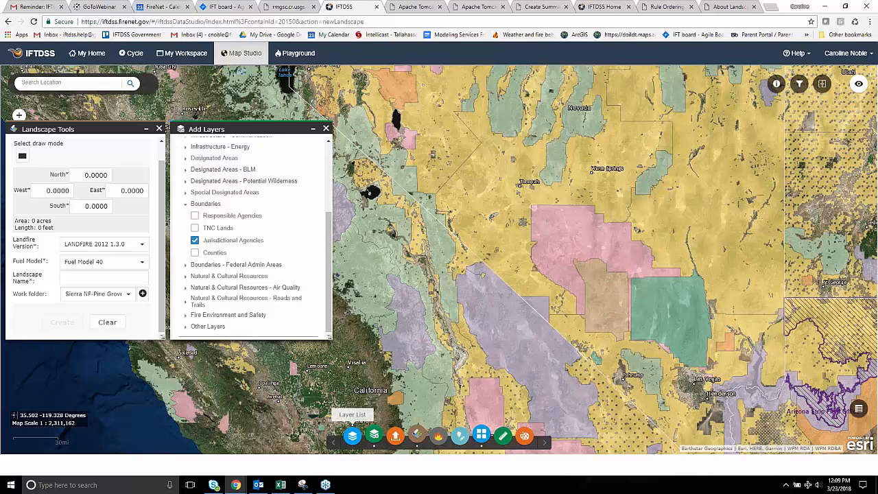
Expand Jurisdictional Agencies and Historic Fuel Treatment Polygons in the repositioned Layer List, and browse the other available reference layers
click(352, 434)
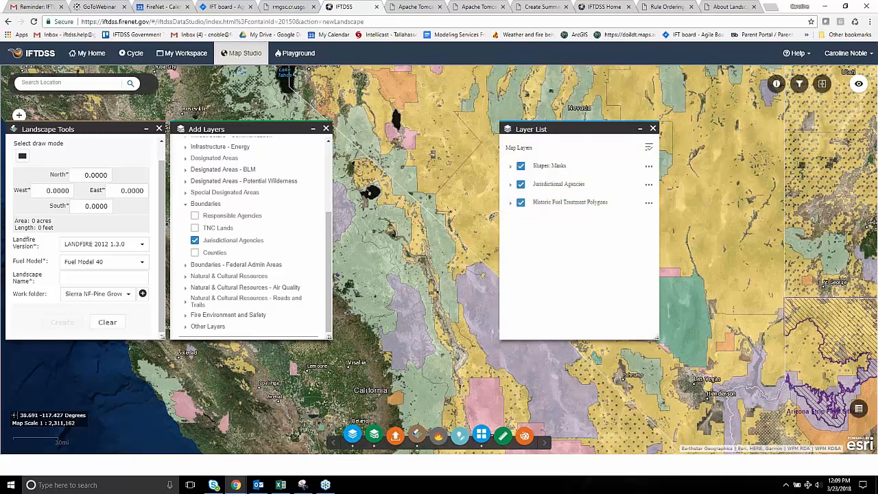
drag(563, 130, 65, 75)
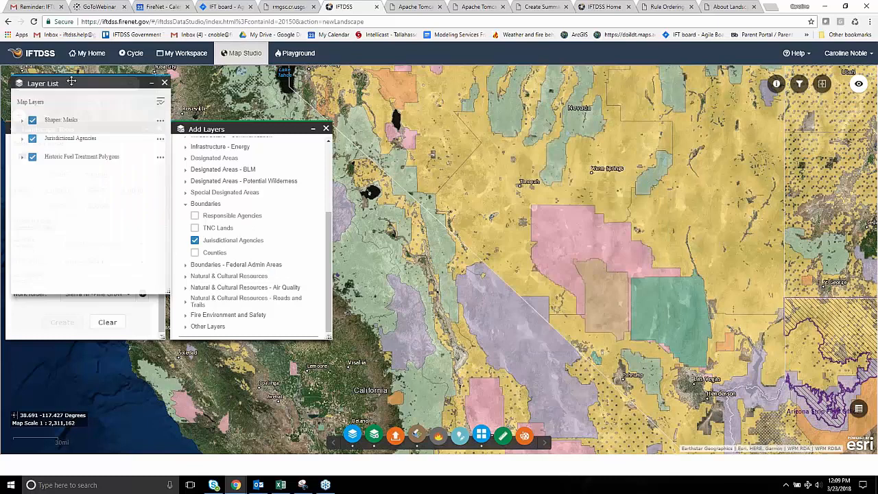
click(12, 129)
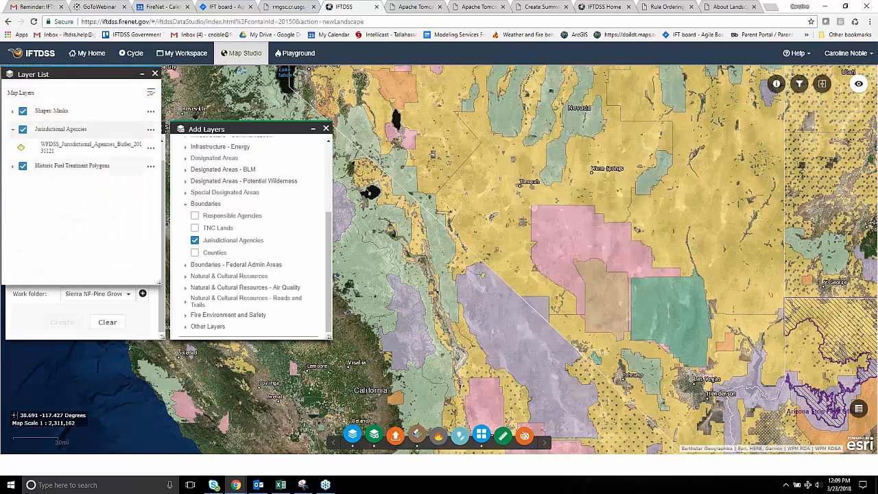
click(12, 165)
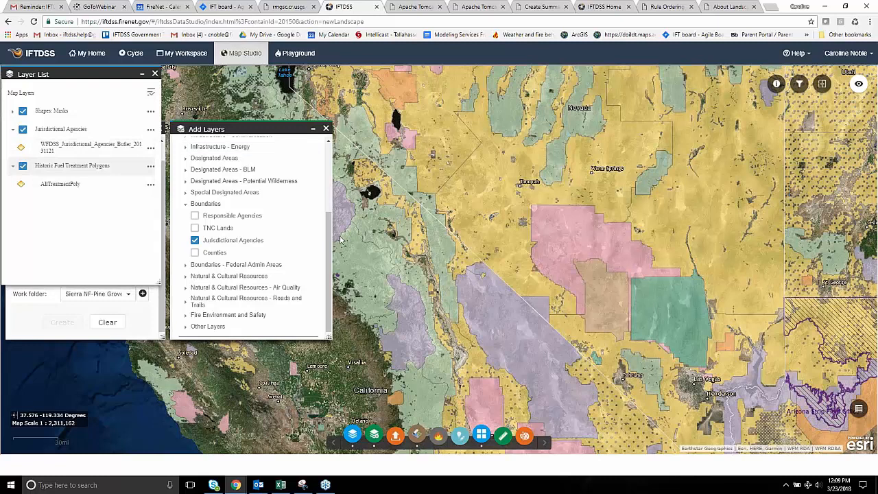
scroll(330, 233, up, 3)
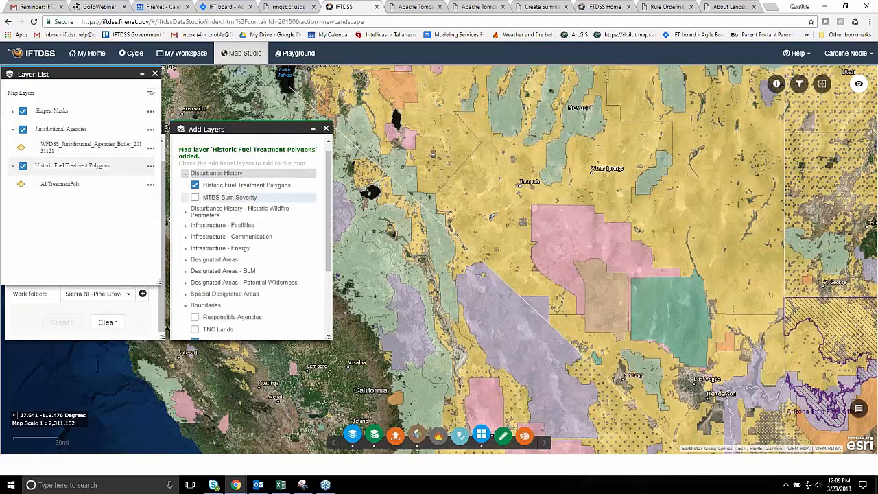
scroll(224, 240, down, 3)
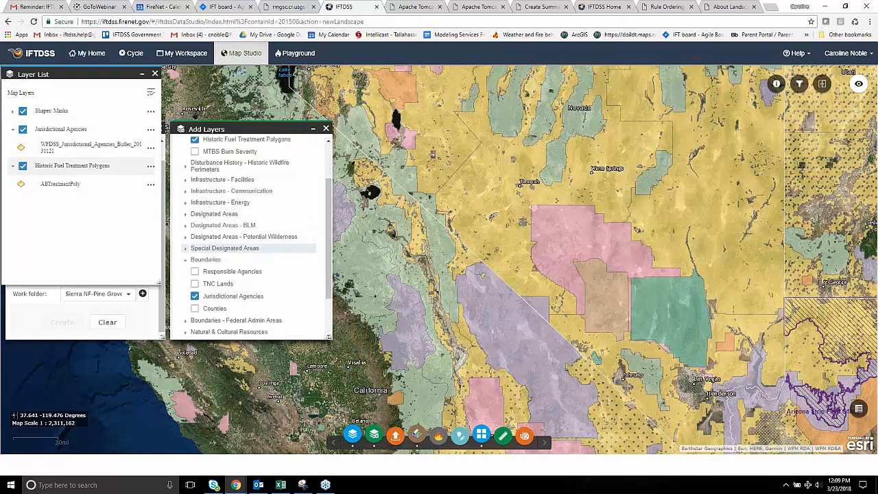
scroll(223, 240, down, 2)
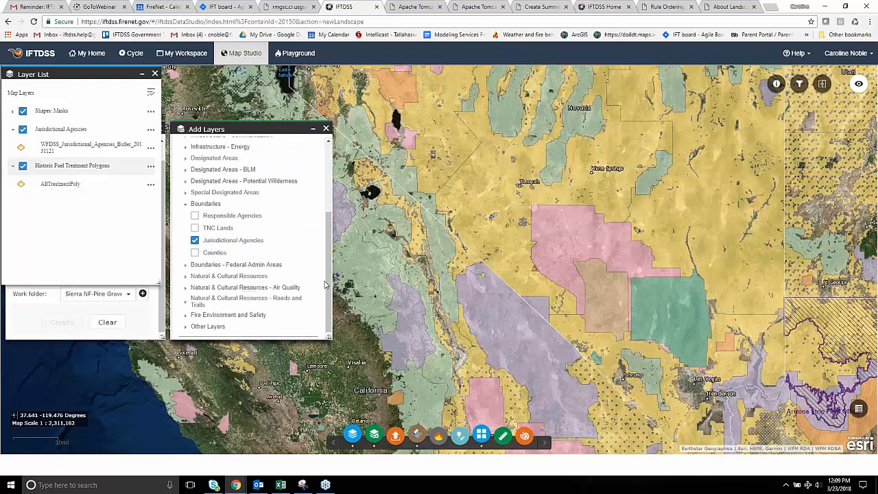
drag(327, 283, 329, 213)
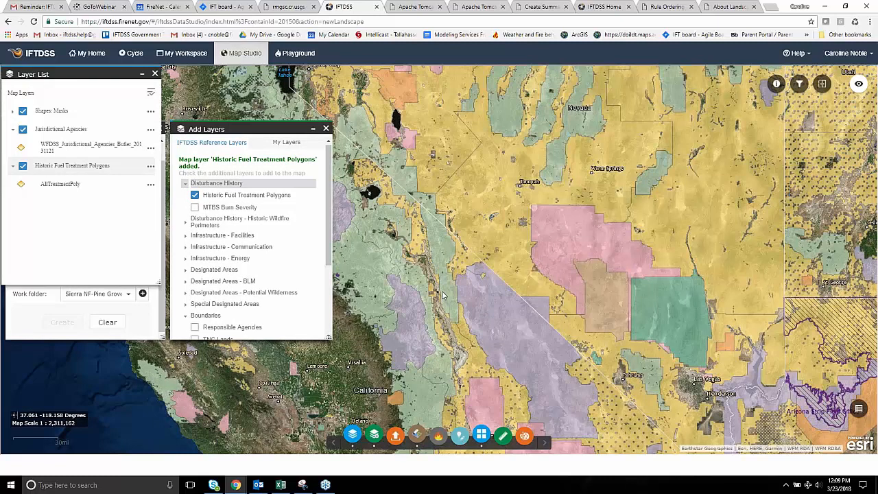
Draw a rectangular landscape extent of about 36,467 acres southwest of the town of Mammoth Lakes
scroll(443, 295, up, 1)
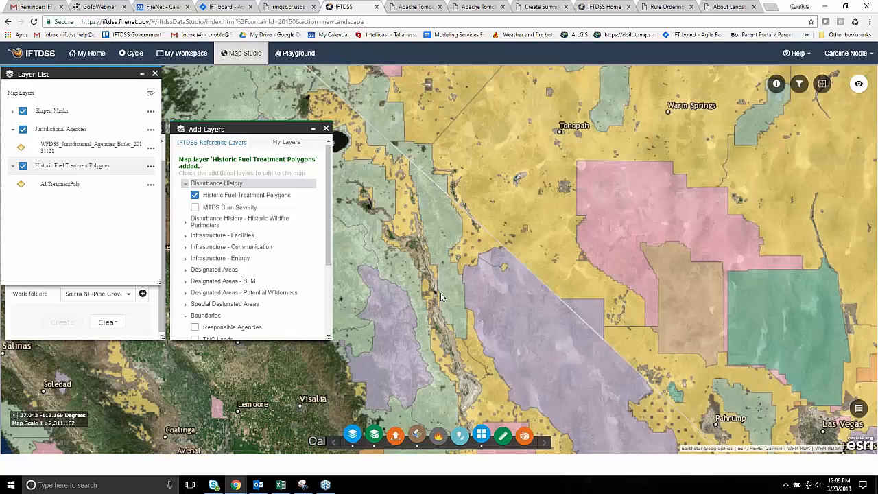
scroll(441, 297, up, 1)
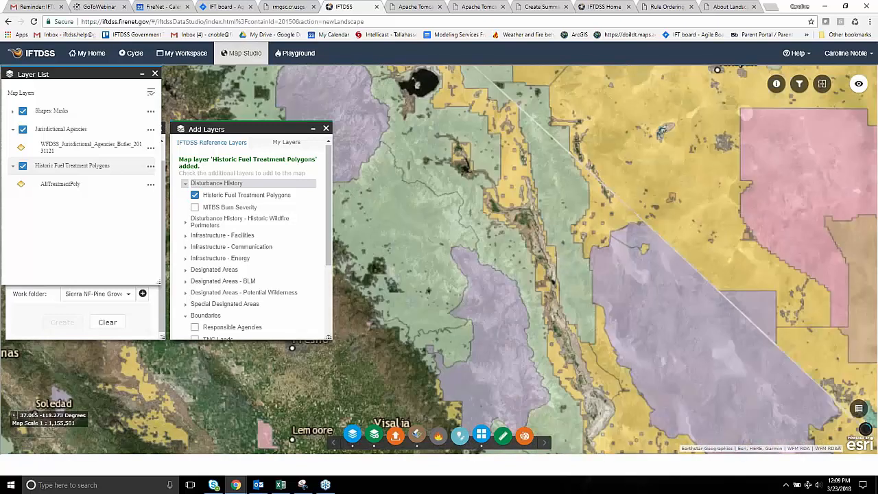
drag(458, 226, 567, 222)
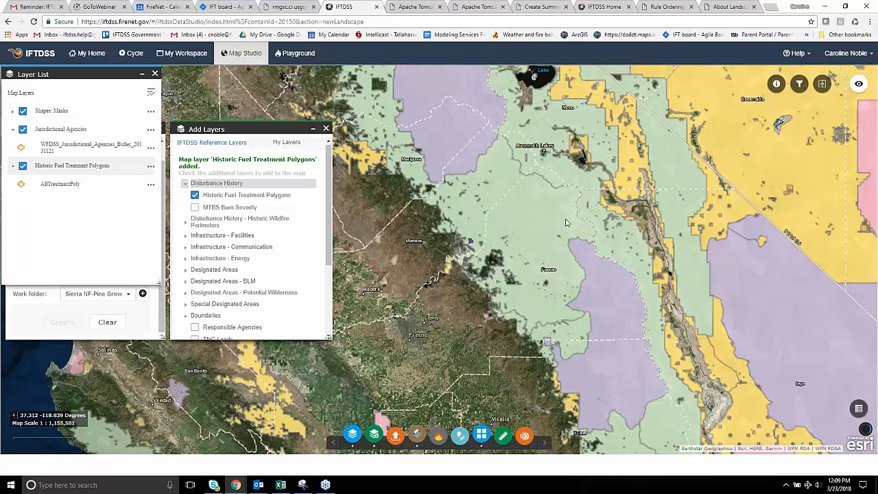
scroll(533, 163, up, 1)
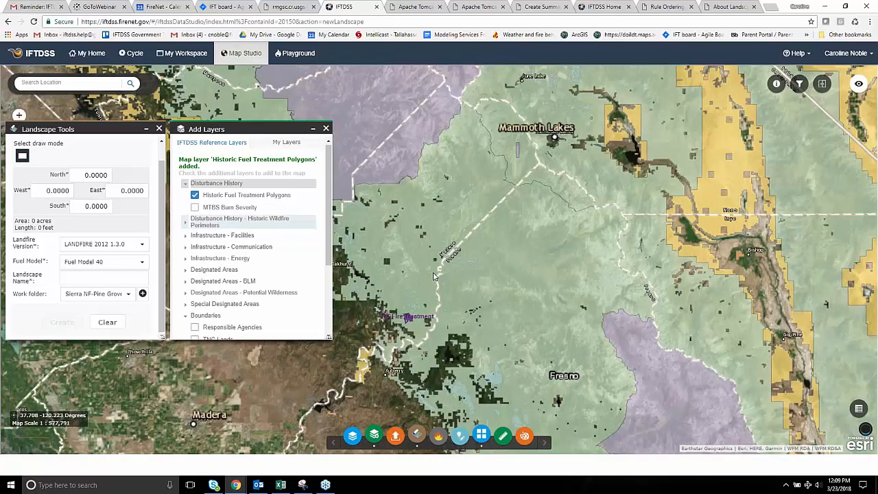
drag(432, 166, 481, 209)
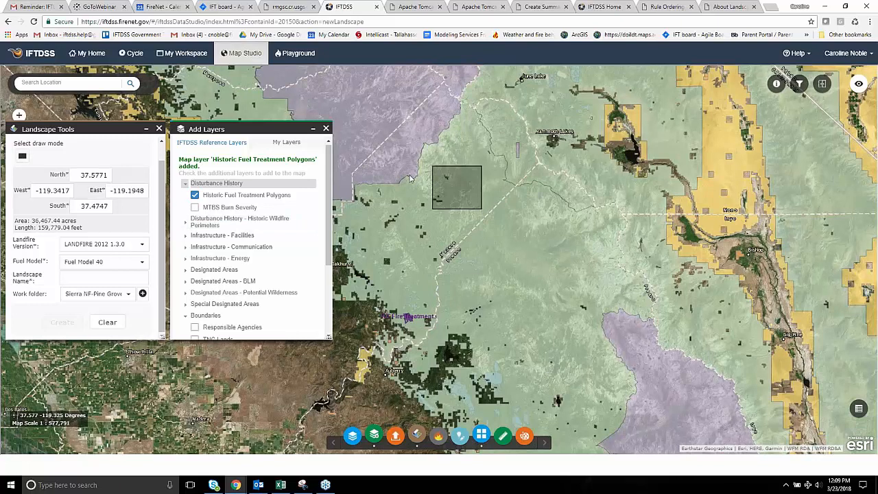
Name the landscape "Mammoth Lakes", choose Playground as its work folder and submit it for creation
click(114, 278)
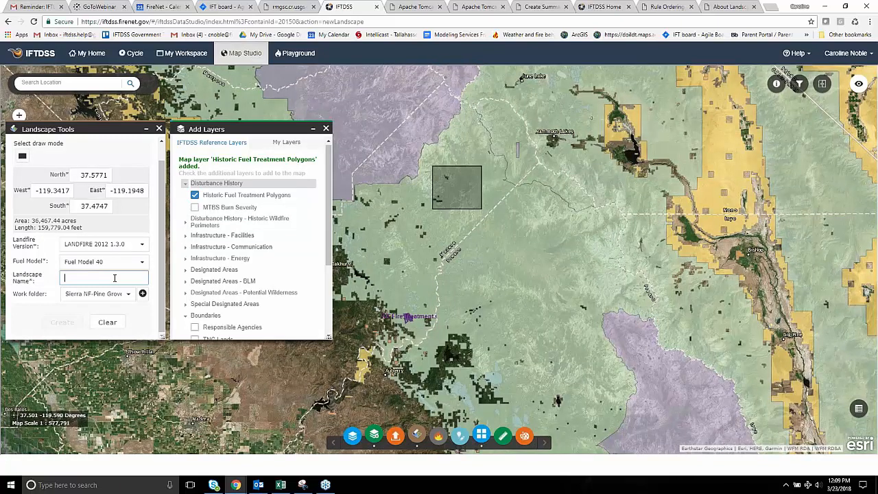
text(Mammoth Lakes)
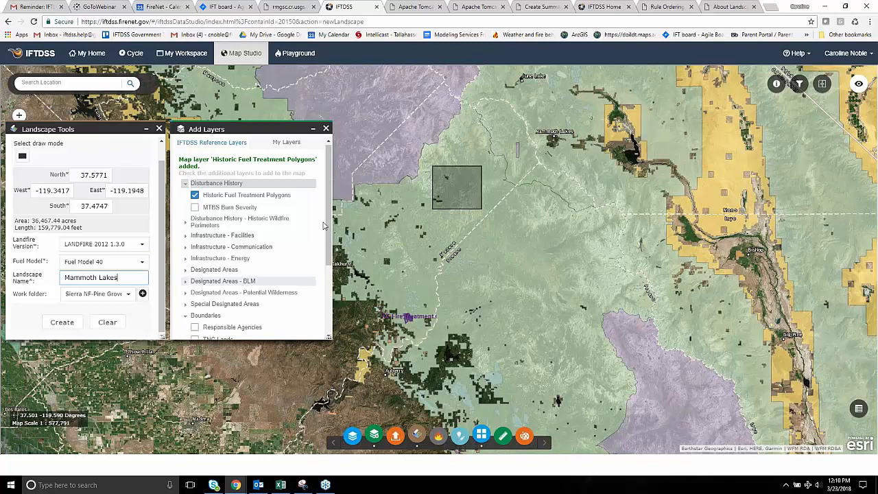
click(129, 293)
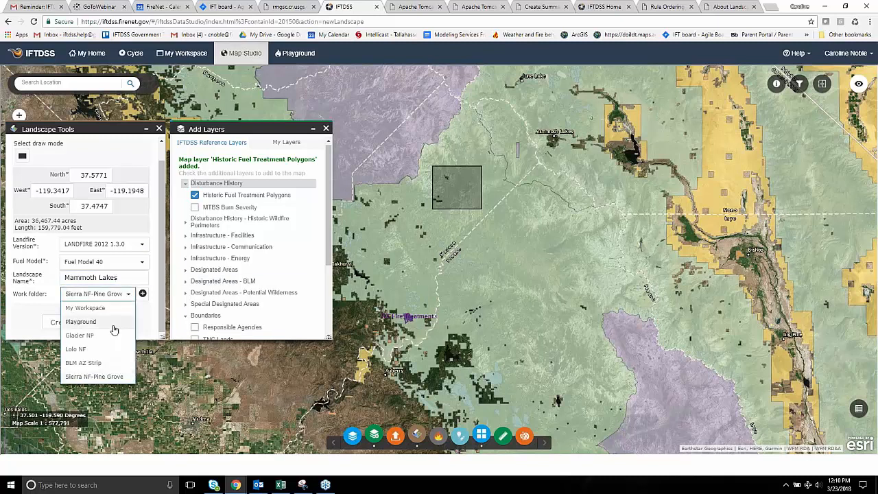
click(114, 328)
click(61, 322)
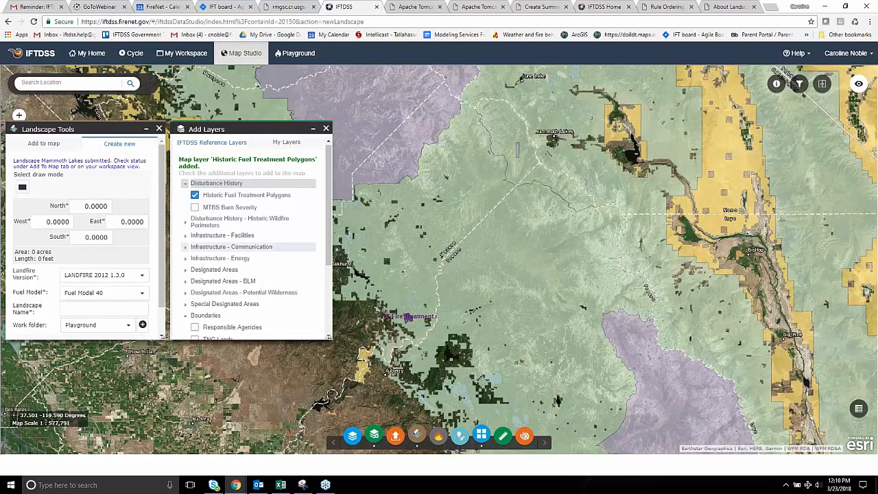
Close the Add Layers, Basemap Gallery and Landscape Tools windows to clear the map
click(325, 129)
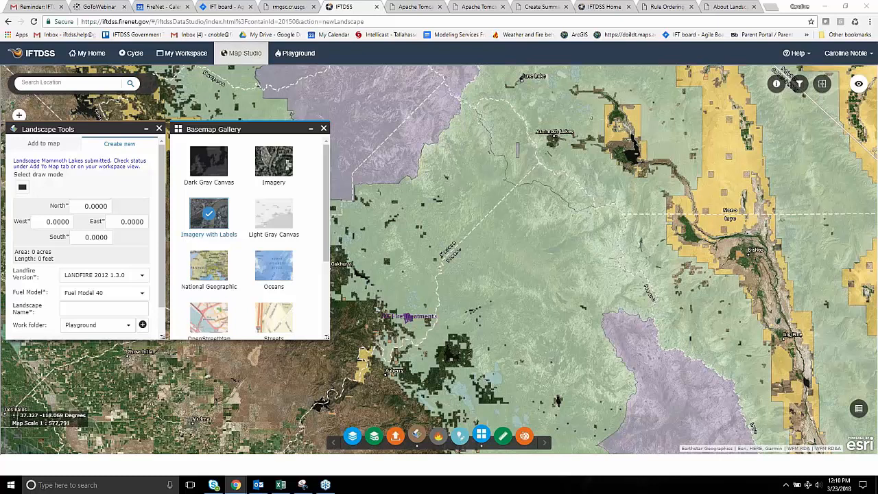
click(324, 129)
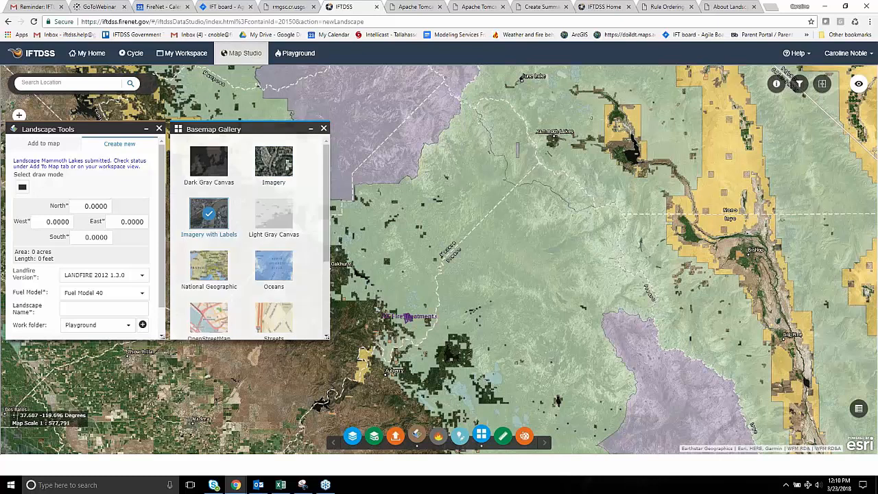
click(159, 129)
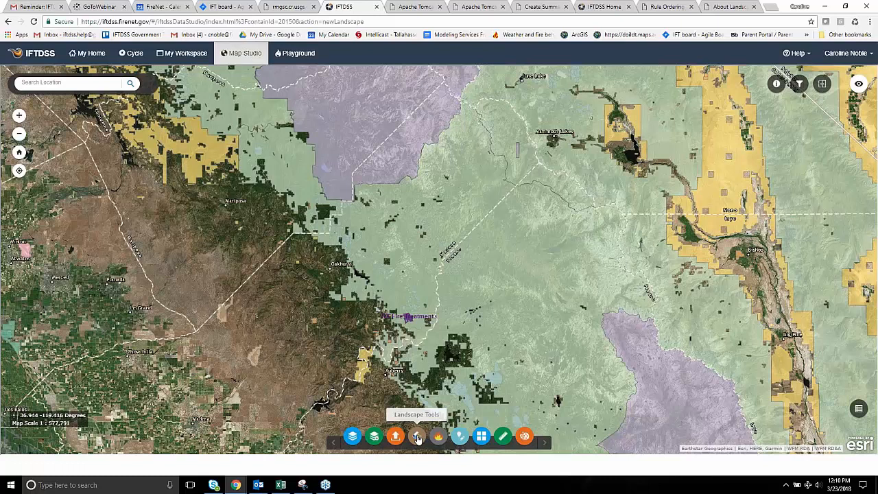
Reopen Landscape Tools, check the Mammoth Lakes status among the landscapes that can be added to the map, and close the window
click(417, 437)
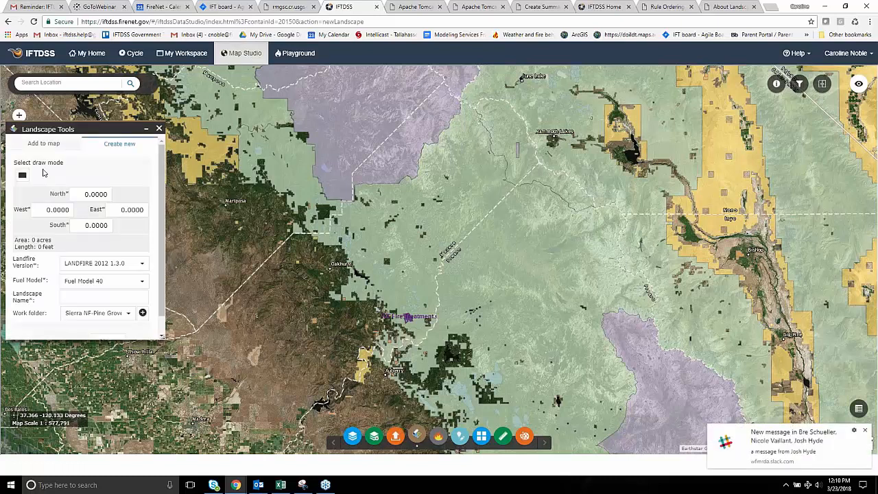
click(45, 145)
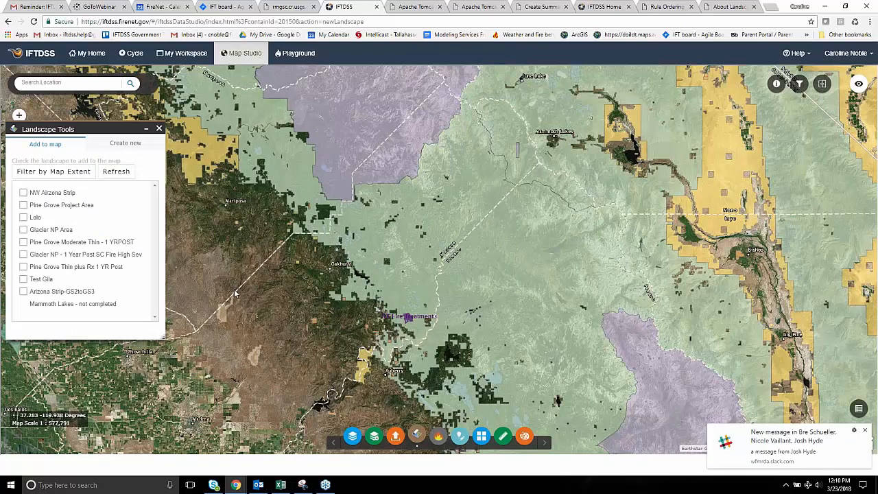
scroll(234, 293, down, 1)
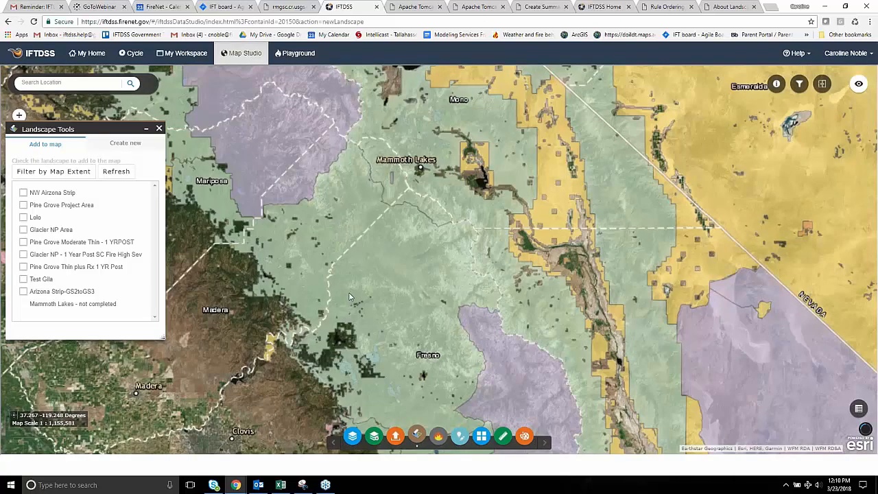
scroll(313, 289, up, 1)
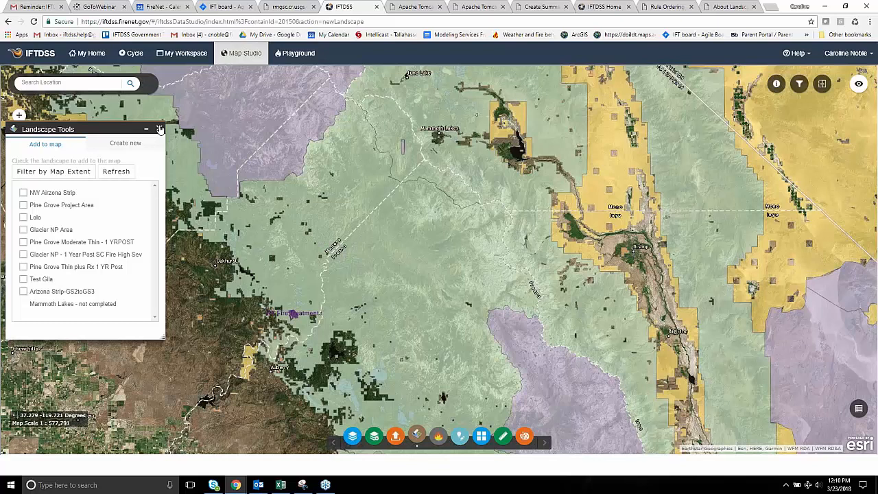
click(160, 130)
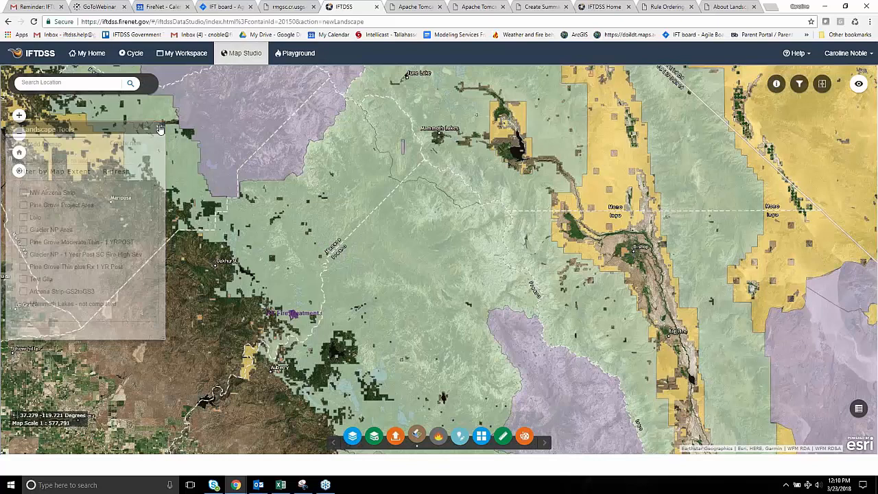
Go to My Workspace and open the Glacier NP folder to view its files
click(196, 59)
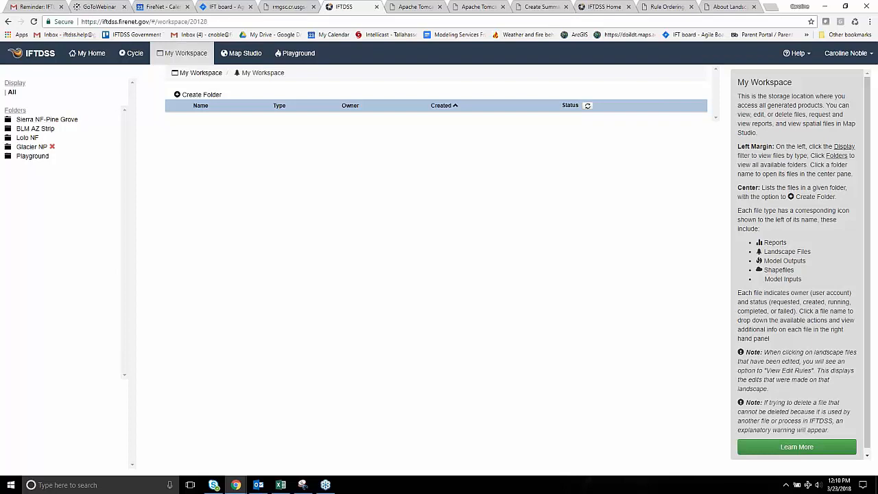
click(22, 148)
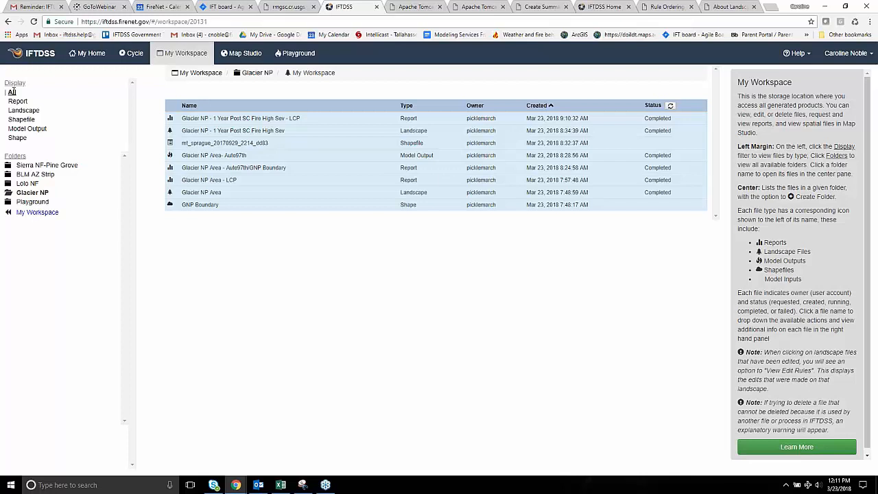
Filter the Glacier NP files to landscapes, then open the Playground folder and show the available actions for the Mammoth Lakes landscape
click(24, 110)
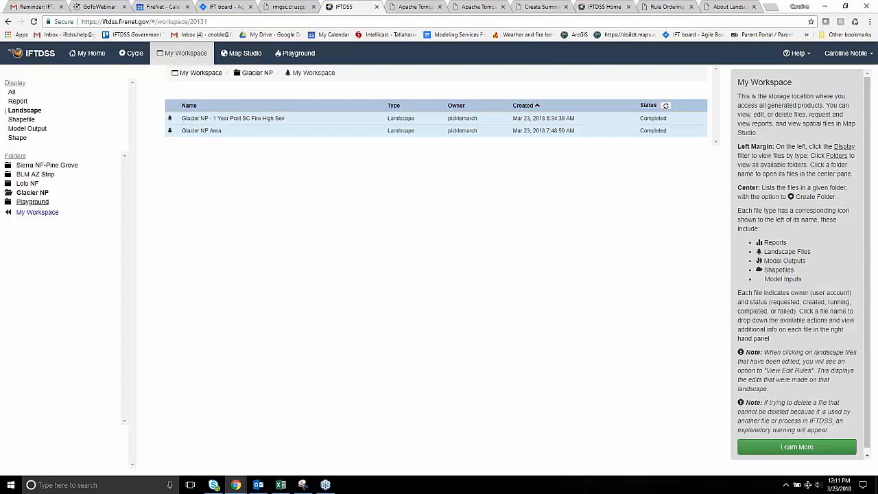
click(33, 202)
click(277, 122)
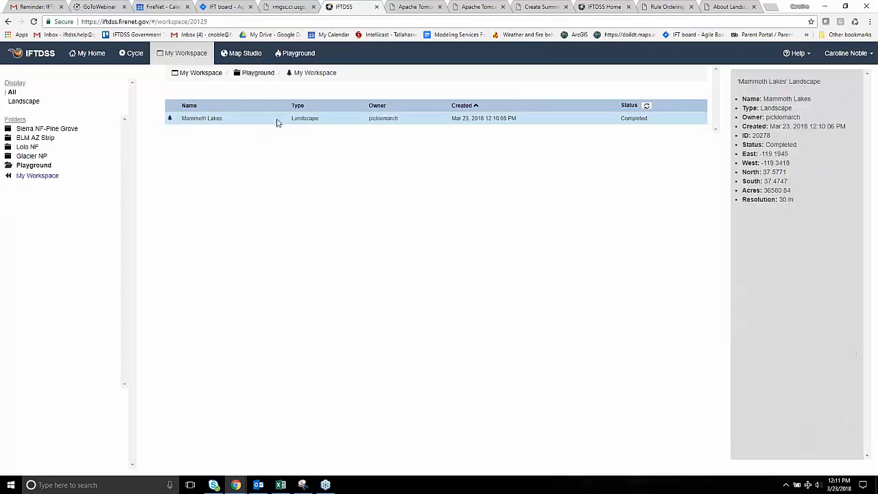
click(186, 117)
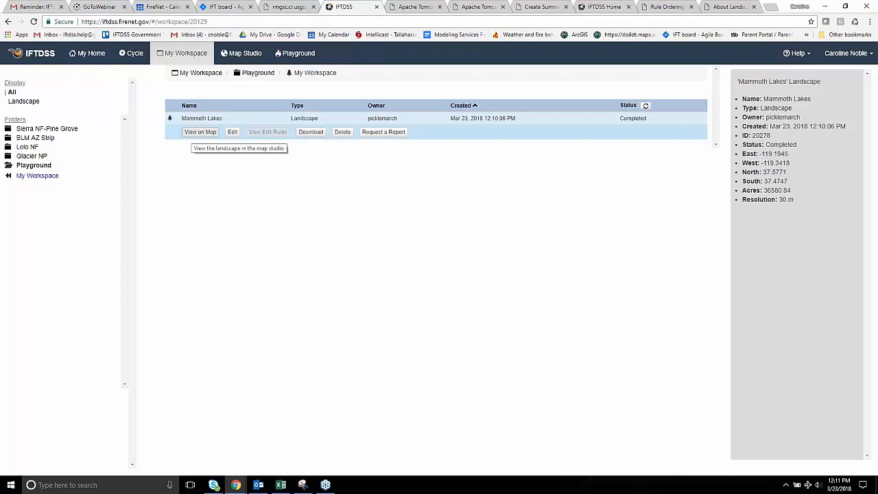
Reopen the Glacier NP folder and view the Glacier NP Area landscape on the map
click(31, 157)
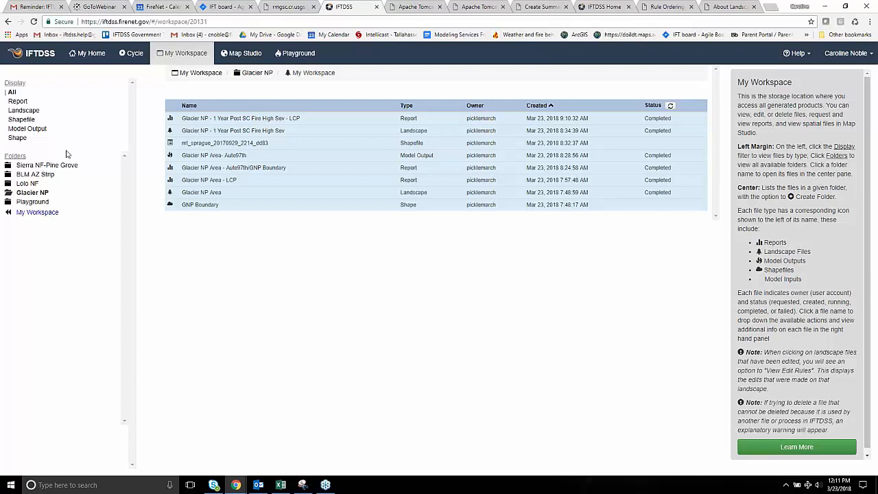
click(209, 195)
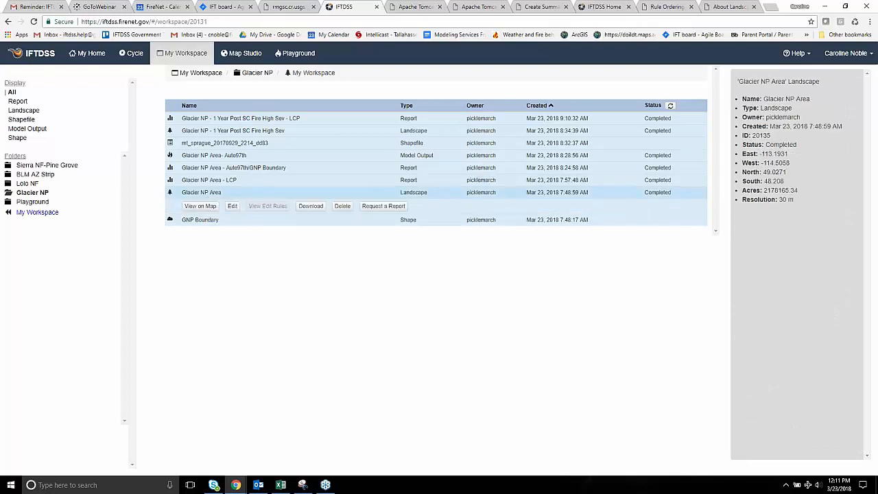
click(201, 205)
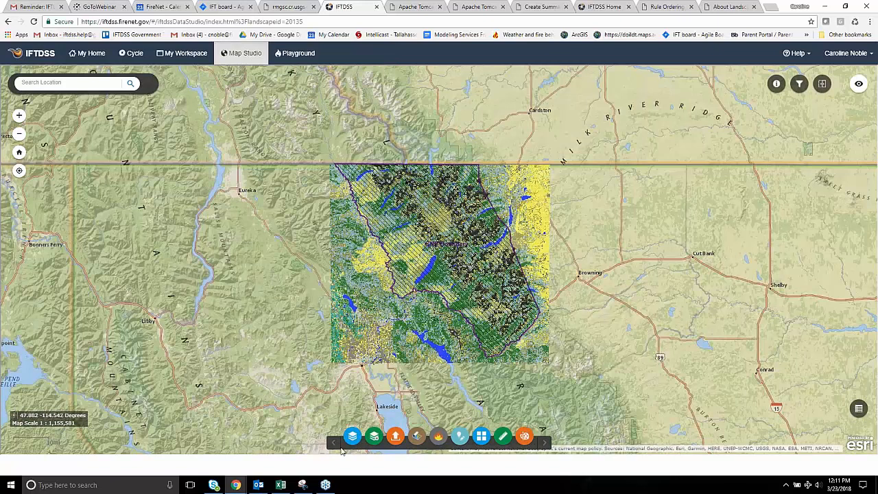
Open the Layer List and expand the Glacier NP Area landscape to review its data layers
click(352, 435)
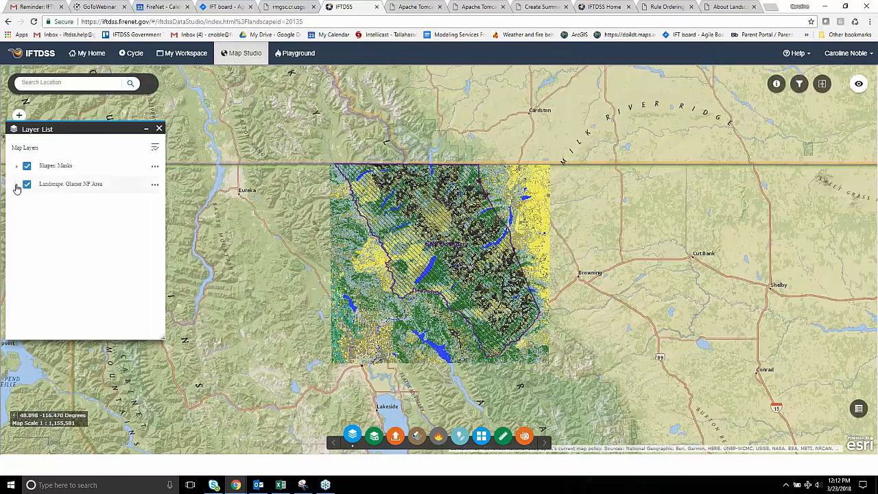
click(16, 186)
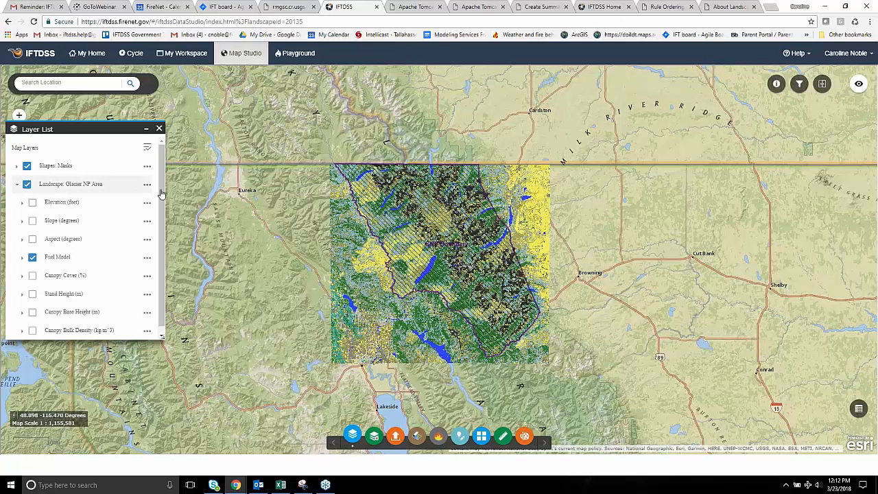
scroll(166, 190, down, 1)
scroll(166, 190, up, 1)
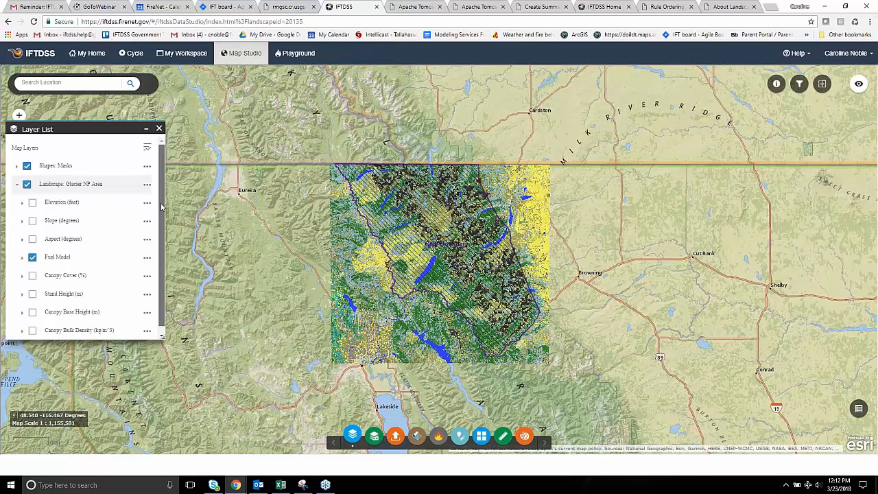
scroll(161, 218, down, 1)
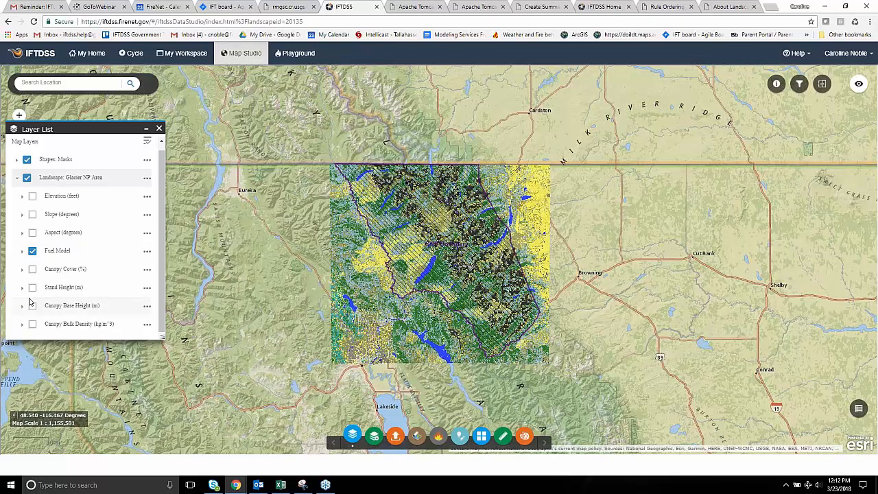
Show the Aspect (degrees) layer with its legend in place of Fuel Model, and switch the display to Elevation (feet)
click(32, 251)
click(33, 233)
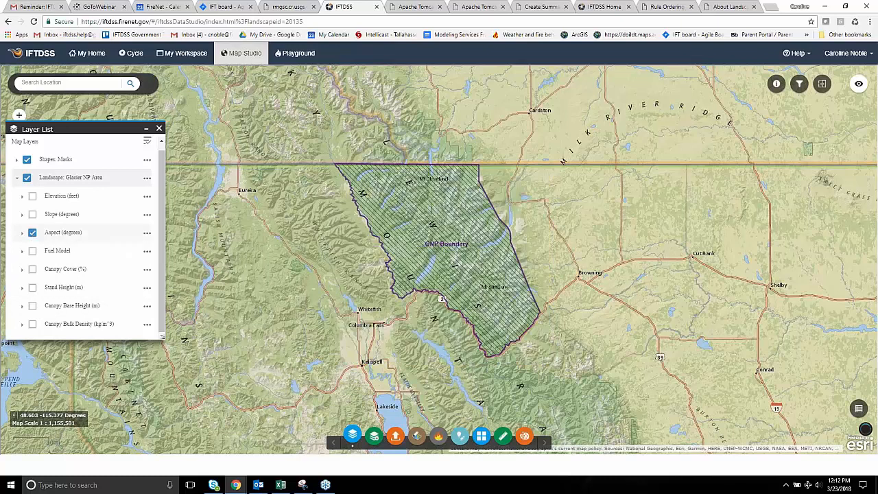
click(22, 232)
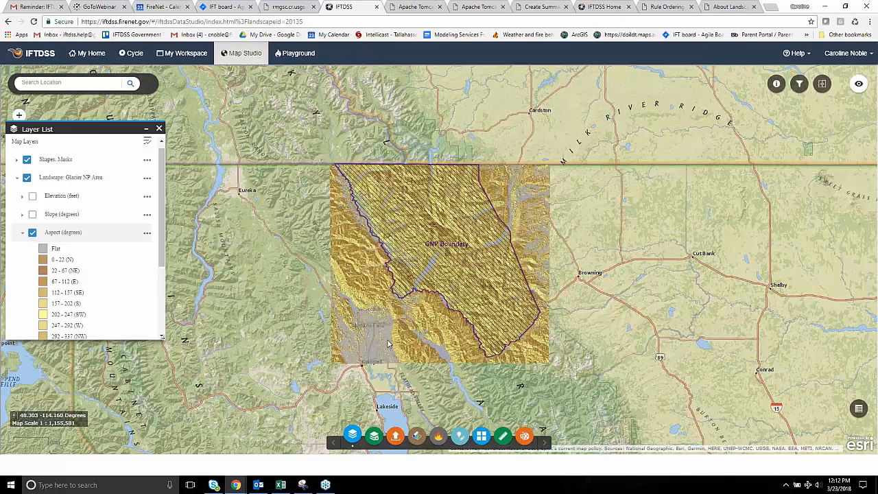
scroll(388, 343, up, 1)
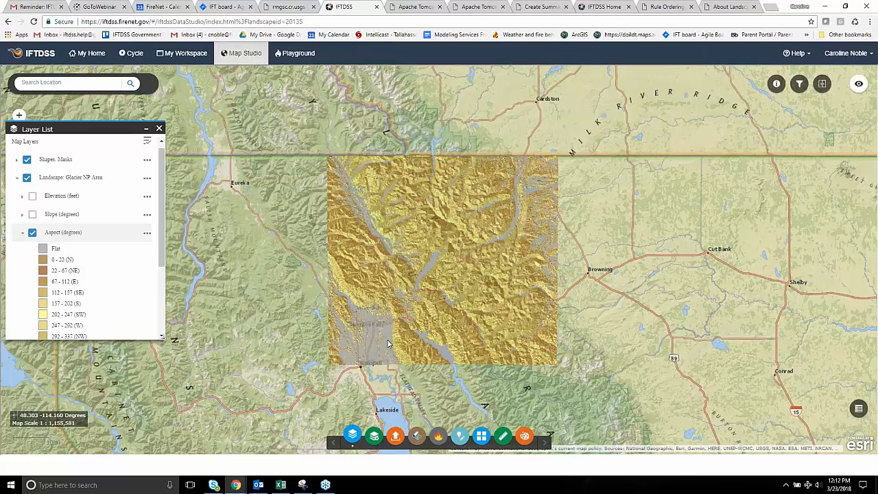
scroll(387, 343, up, 1)
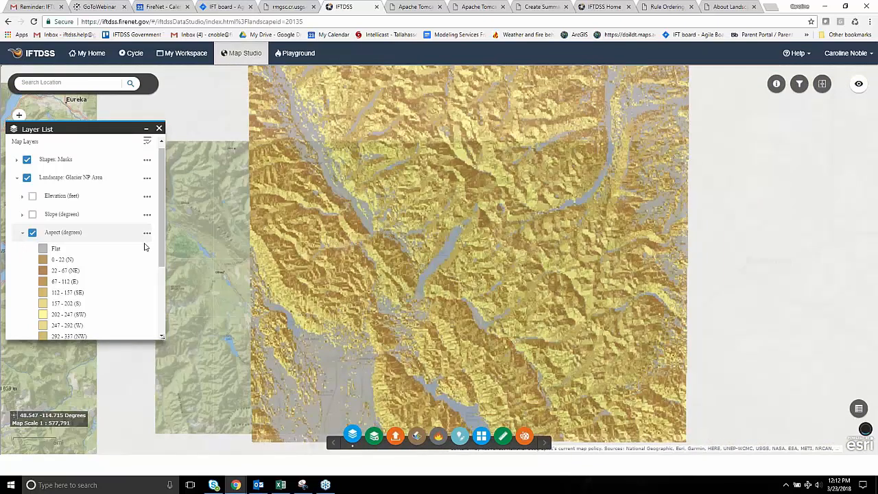
click(32, 198)
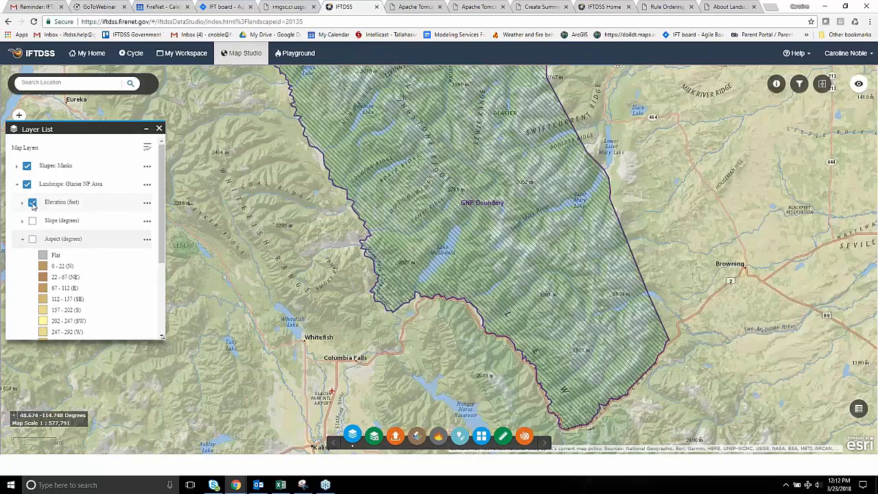
drag(513, 247, 536, 337)
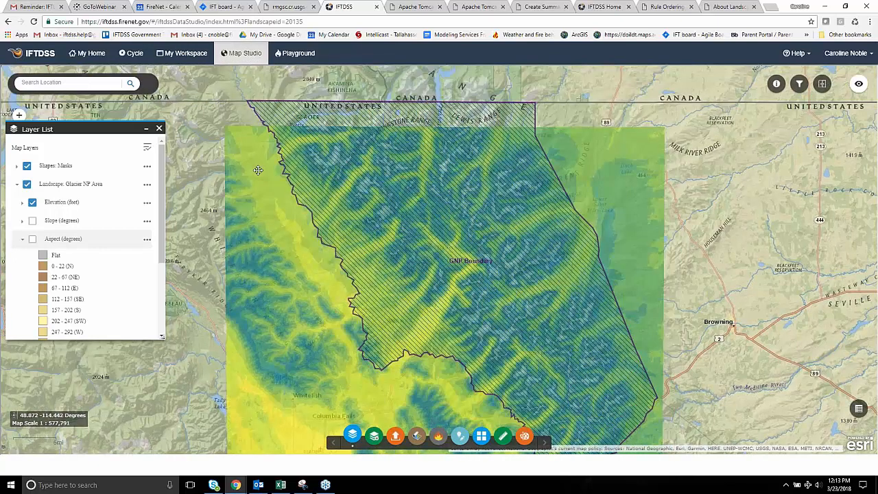
Return to My Workspace, request a summary report for the Glacier NP Area landscape and open the Landscape Report
click(182, 53)
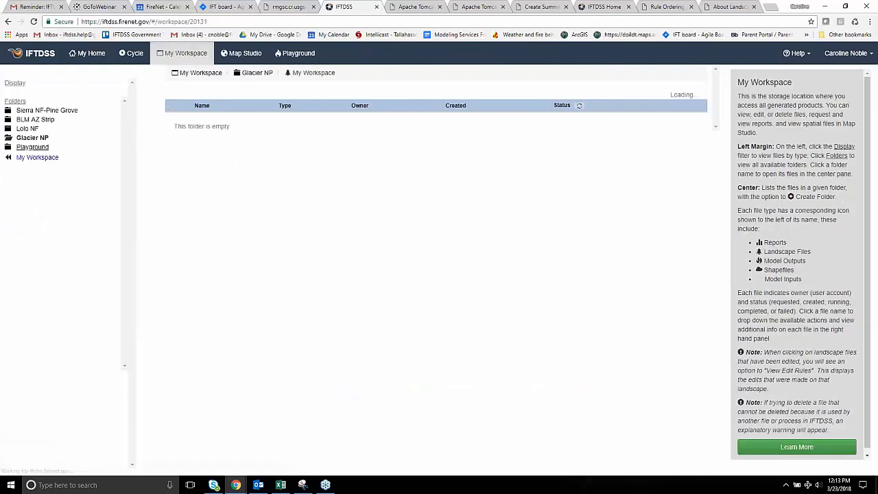
click(199, 193)
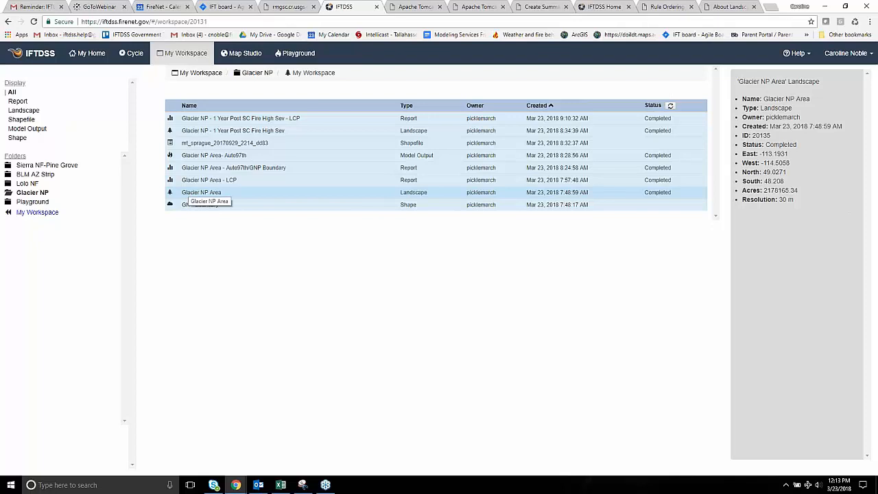
click(190, 193)
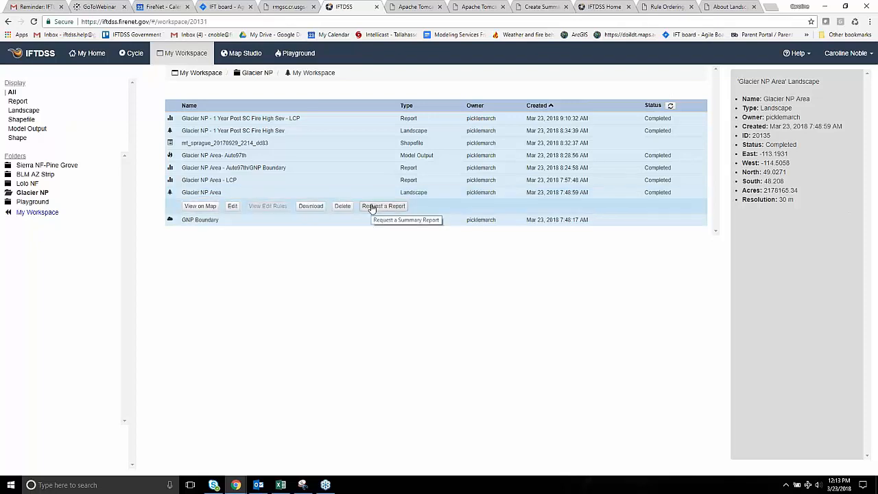
click(372, 207)
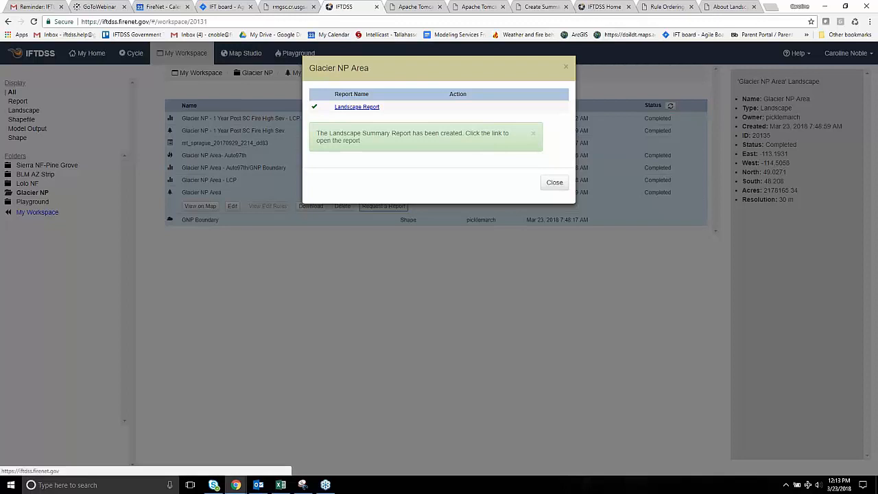
click(356, 107)
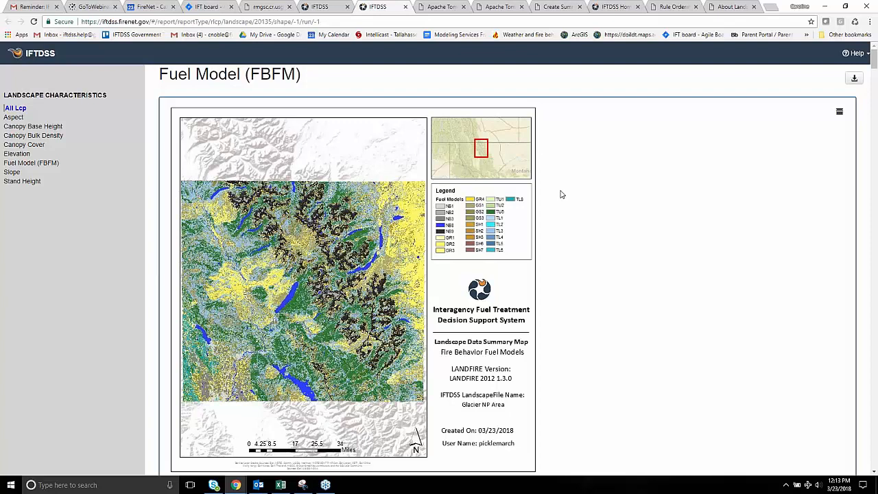
Examine the report's Fuel Model map, charts and data table, and start the table's Excel export without saving the file
scroll(560, 194, down, 1)
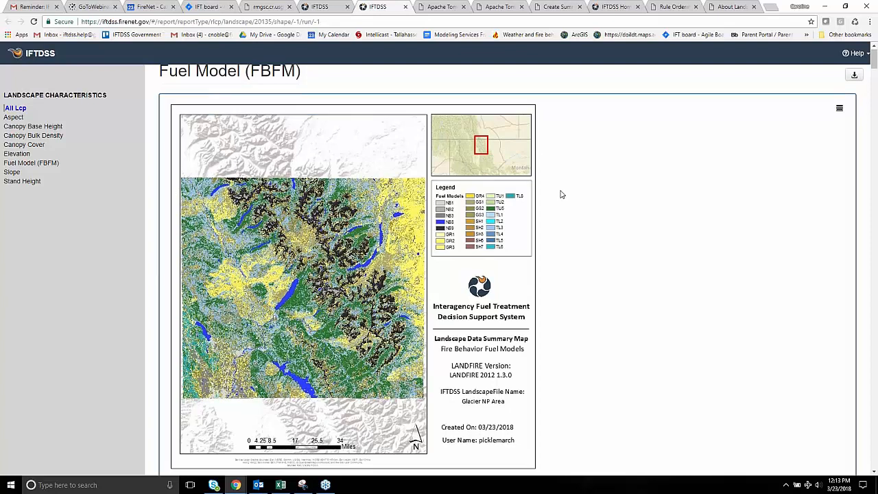
scroll(560, 195, down, 2)
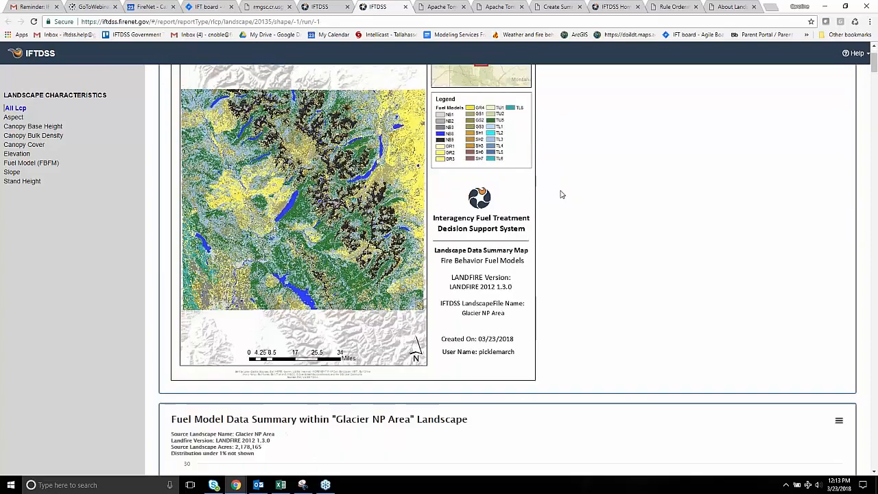
scroll(561, 195, down, 4)
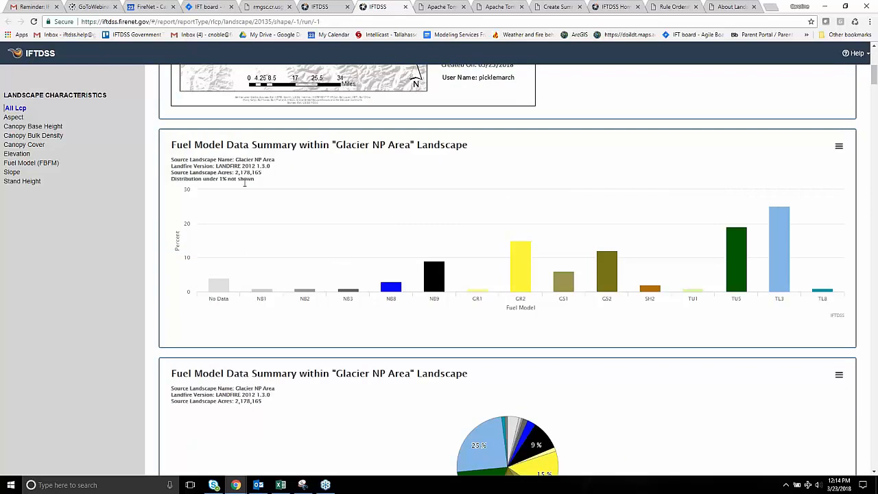
scroll(674, 362, down, 2)
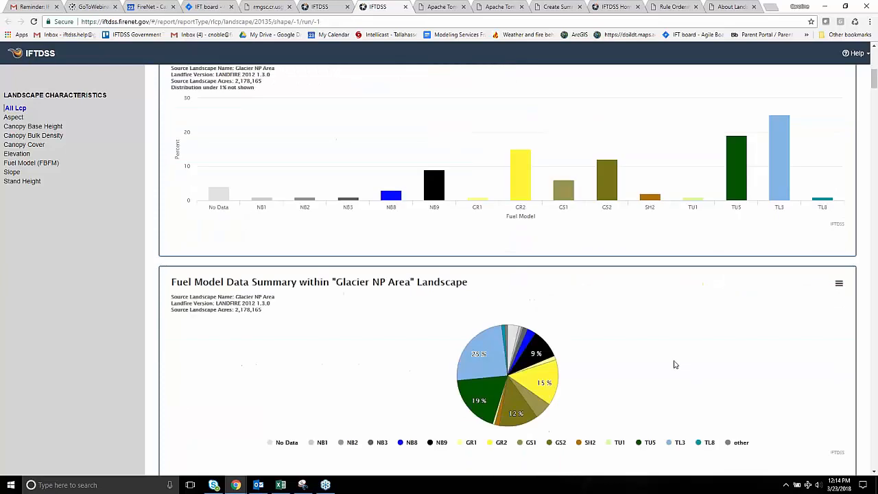
scroll(672, 361, down, 2)
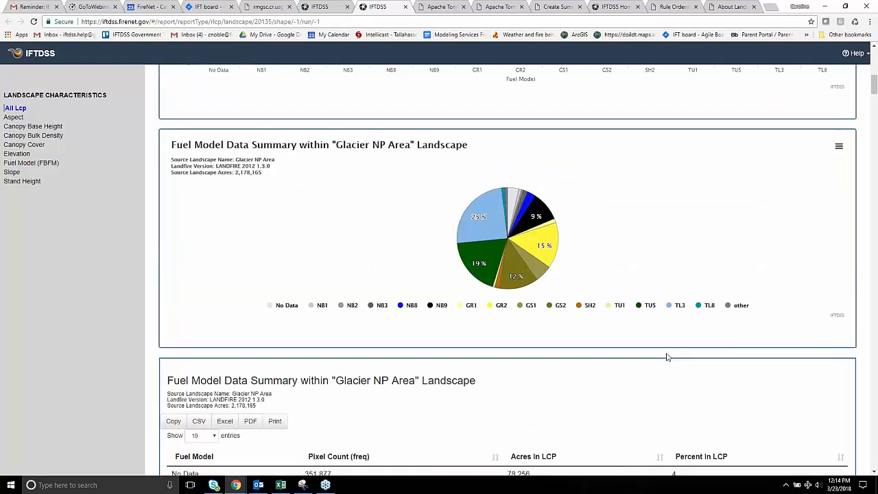
scroll(648, 344, down, 3)
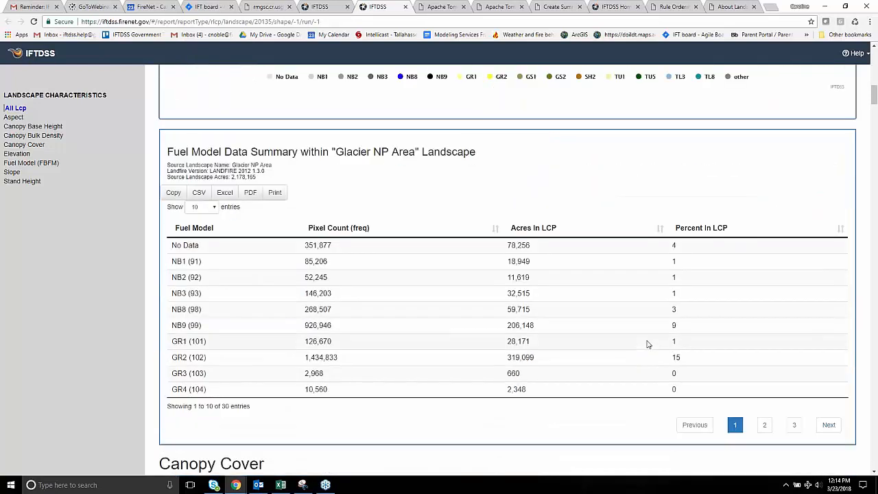
scroll(646, 344, down, 2)
scroll(646, 344, up, 2)
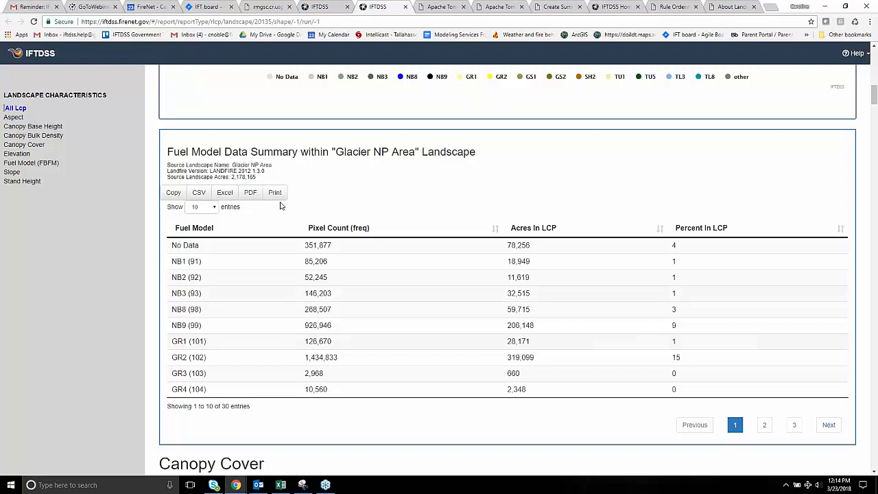
click(223, 193)
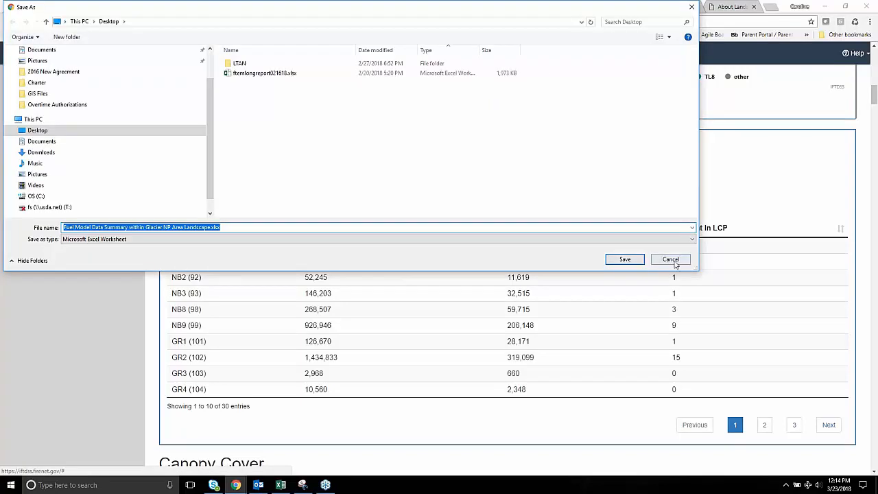
click(673, 259)
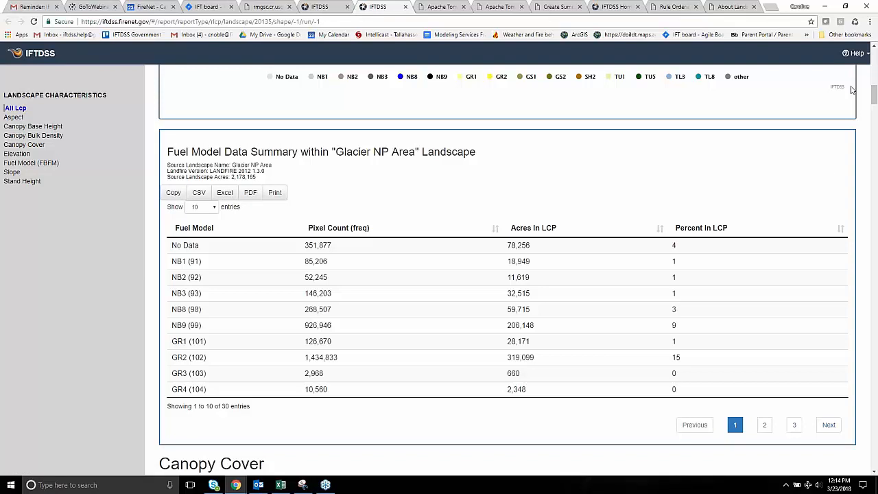
Limit the report to Canopy Bulk Density and examine its data summary chart and map
drag(874, 98, 876, 183)
click(29, 138)
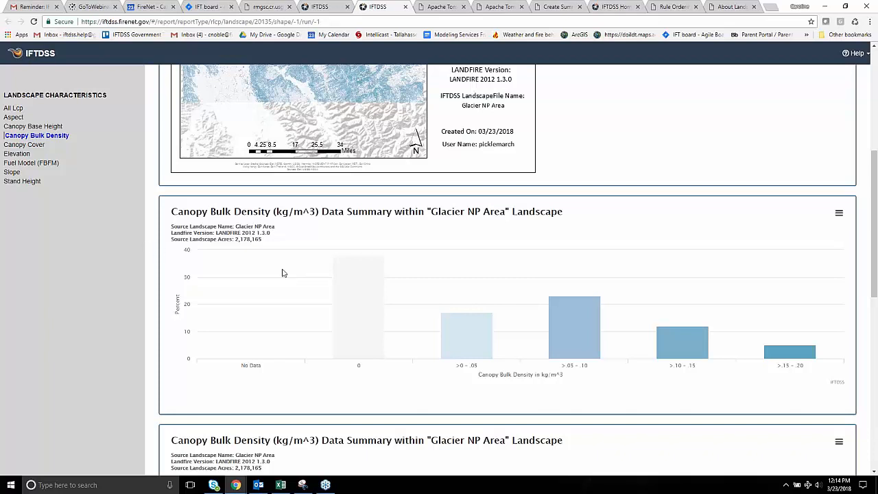
mouse_move(789, 351)
click(331, 9)
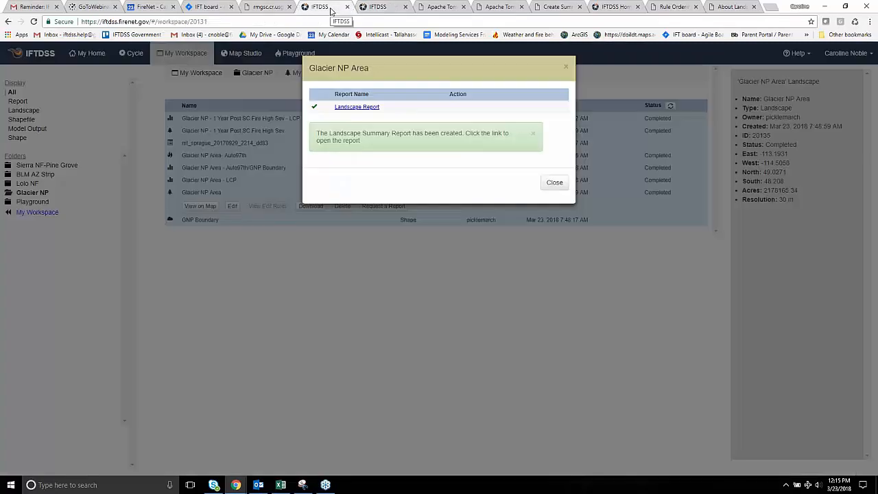
click(378, 7)
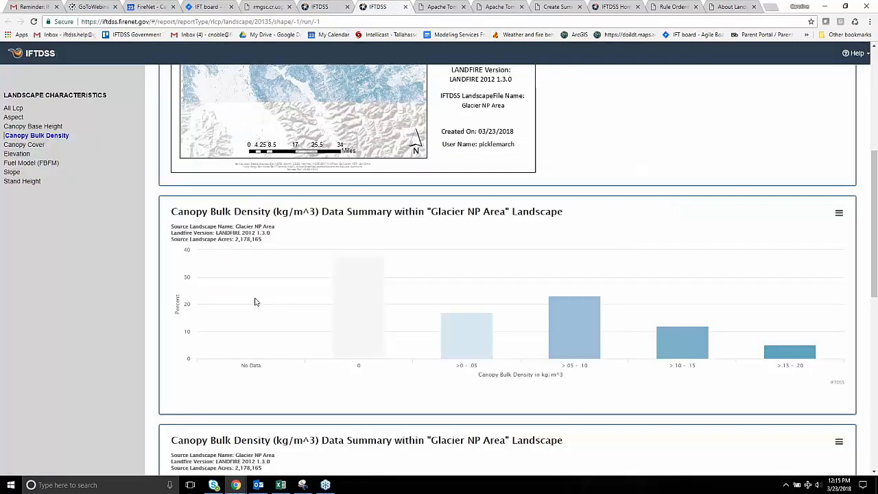
scroll(254, 302, up, 4)
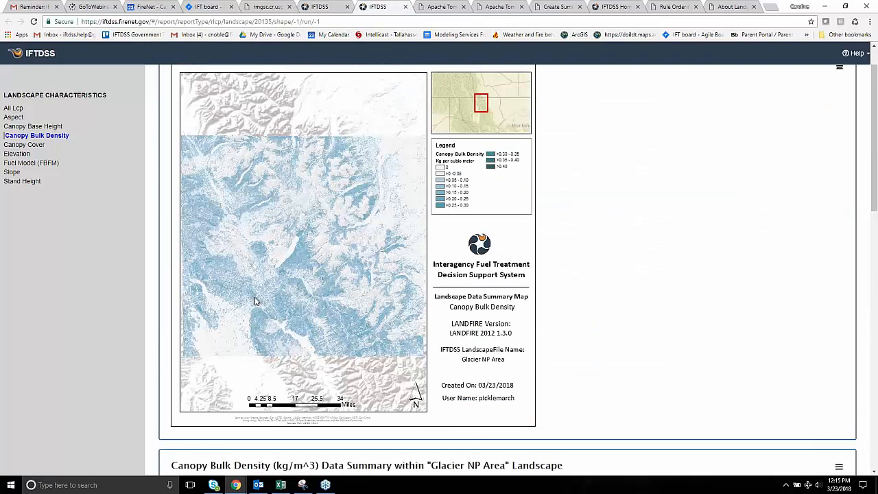
scroll(254, 302, up, 1)
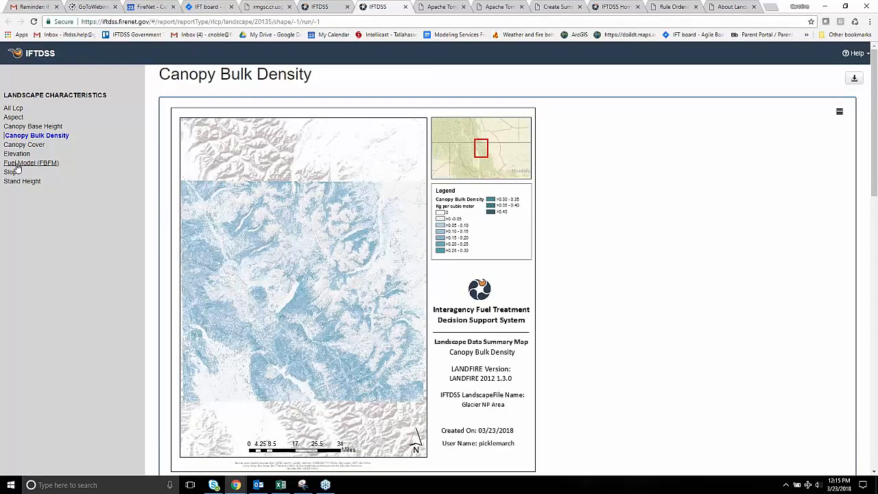
Limit the landscape report to Fuel Model (FBFM), and go back to the workspace page to open Map Studio
click(18, 165)
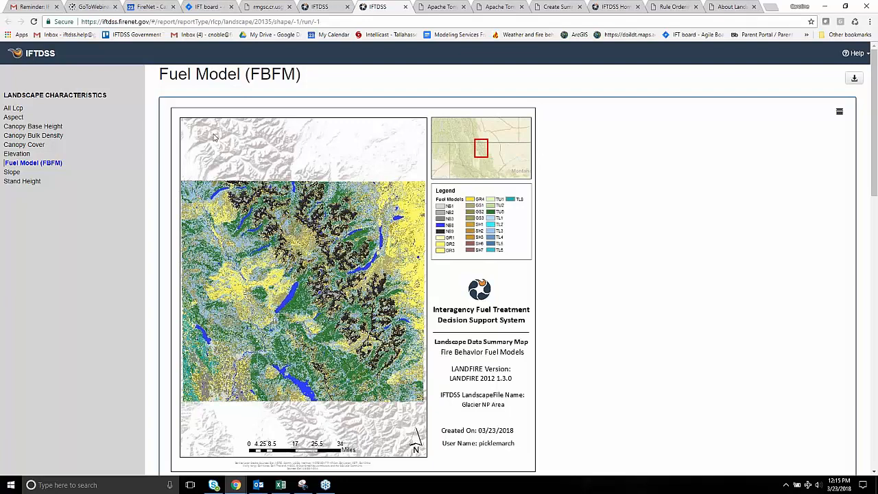
click(320, 7)
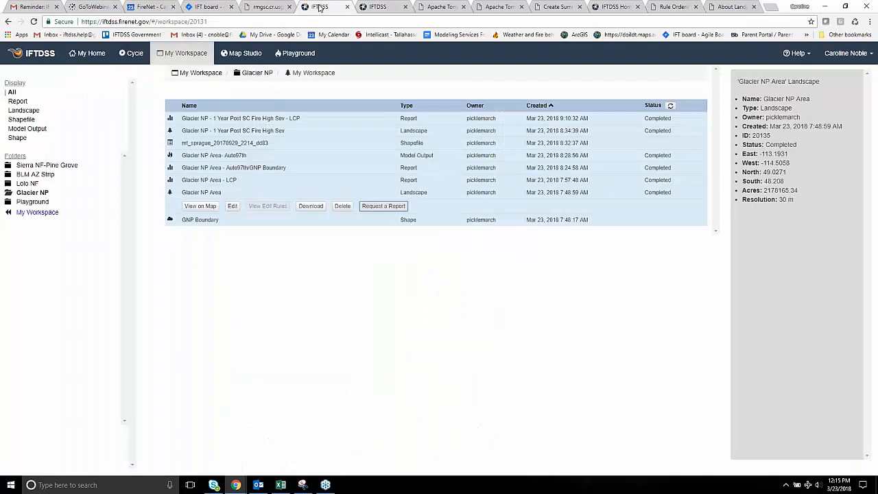
click(245, 53)
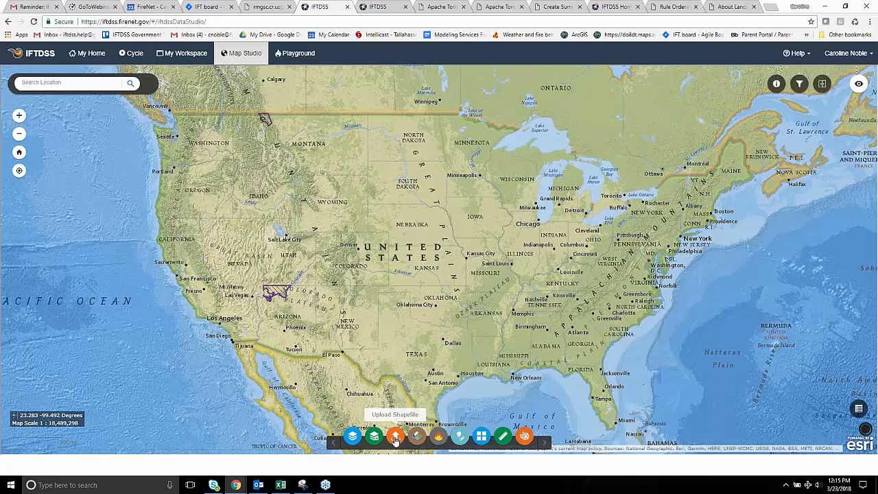
Try to upload the zipped shapefile SSJRWMD-Buck Lake Report.zip from the Desktop to Map Studio
click(396, 438)
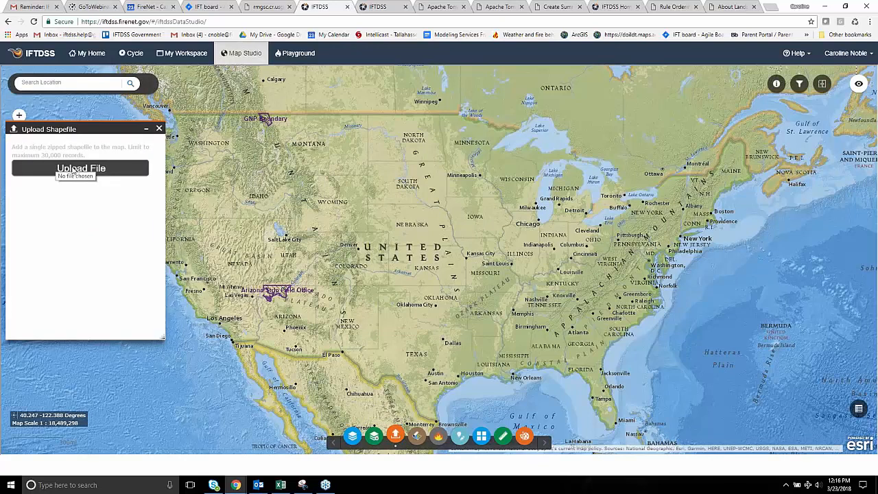
click(73, 169)
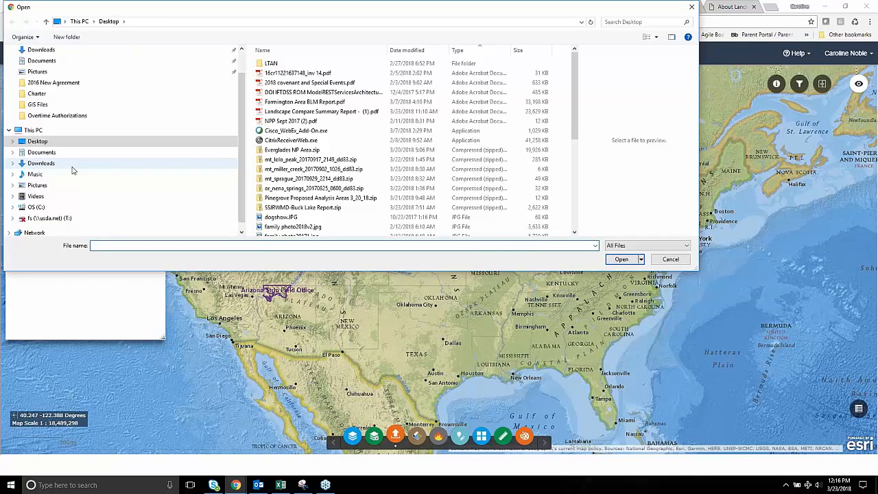
click(288, 208)
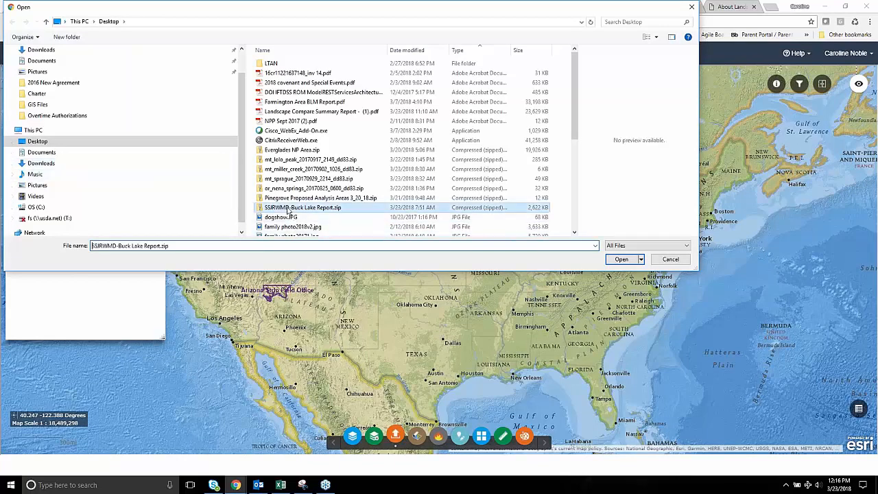
click(622, 260)
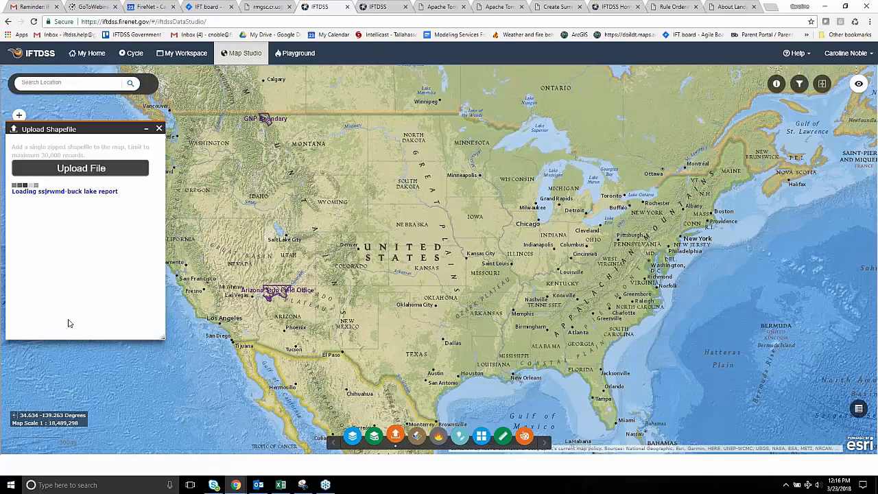
Try to upload mt_lolo_peak_20170917_2149_dd83.zip and add it to the map, and close the shapefile upload tool
click(99, 169)
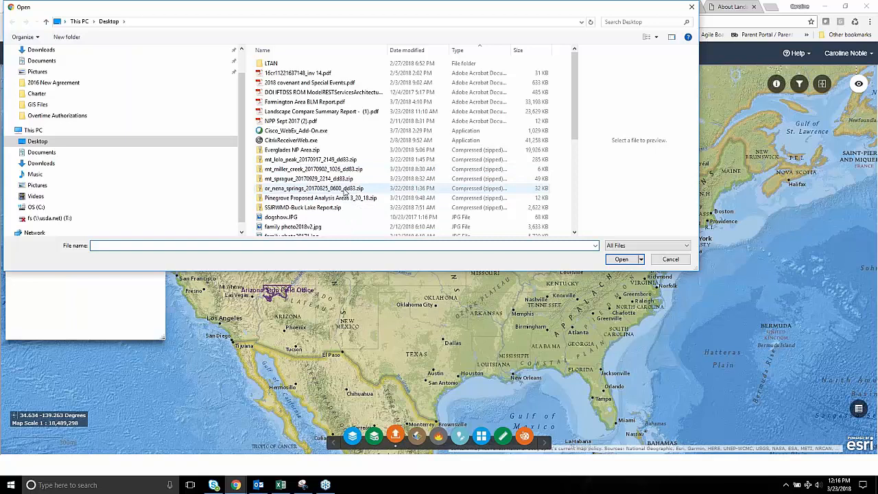
scroll(346, 194, down, 1)
scroll(345, 194, up, 1)
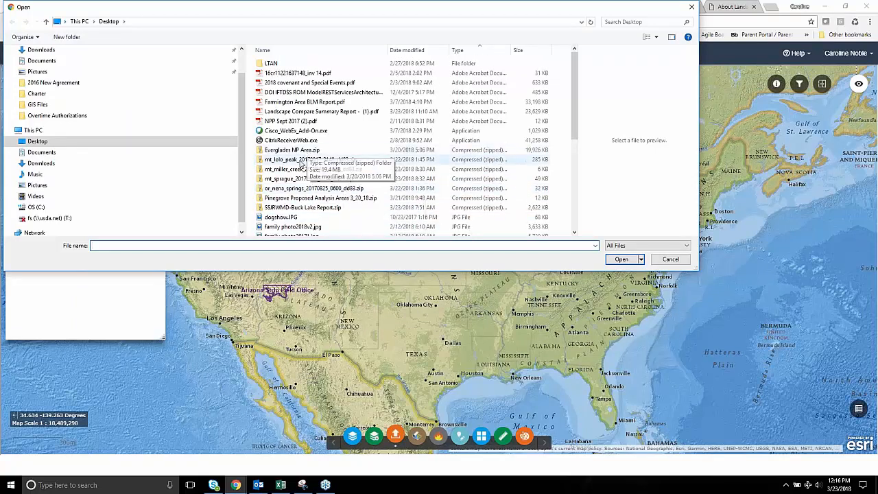
click(301, 162)
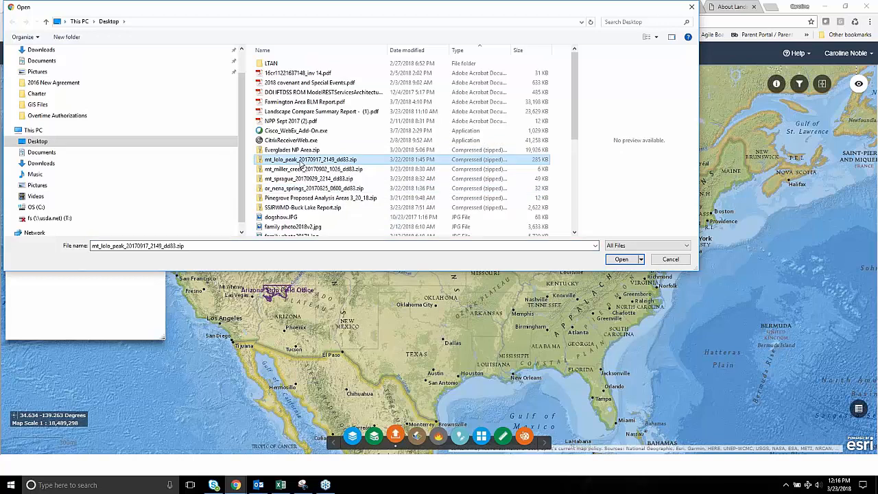
click(622, 259)
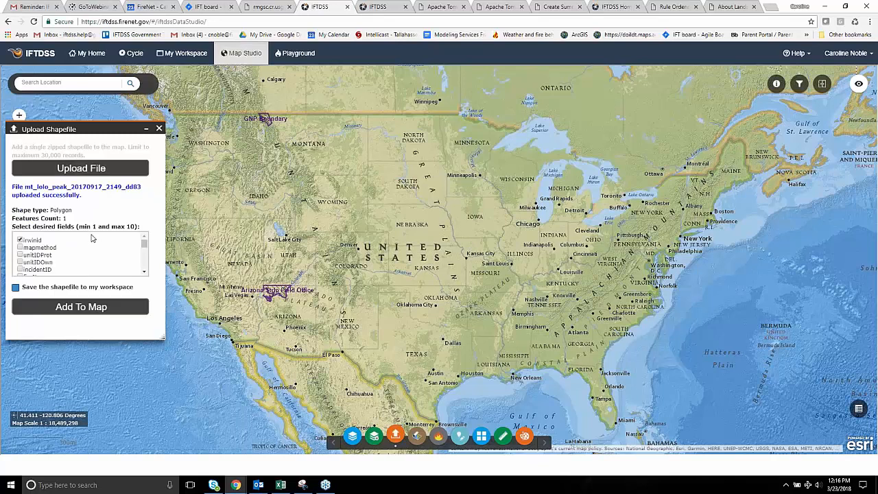
click(72, 308)
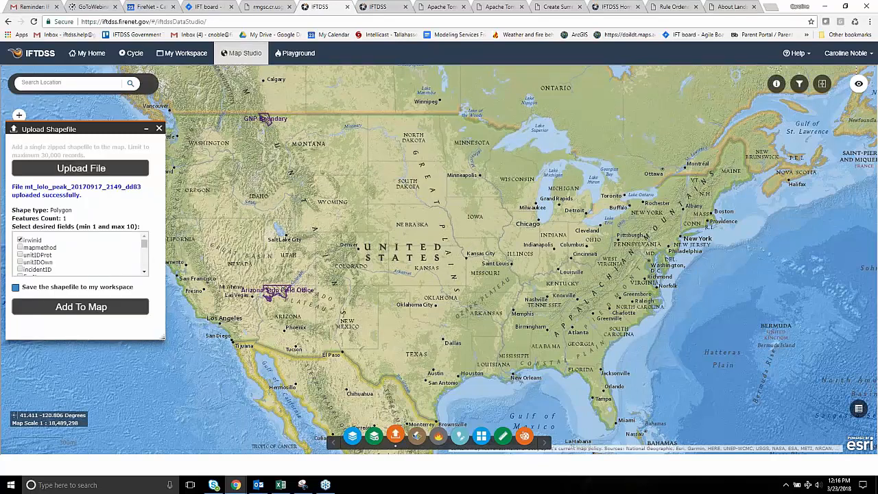
click(16, 281)
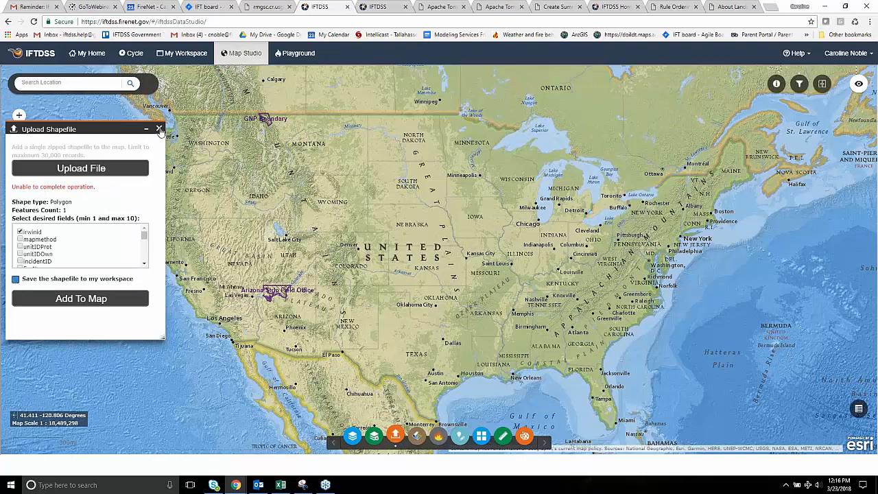
click(160, 130)
Upload the zipped shapefile Pinegrove Proposed Analysis Areas 3_20_18.zip from the Desktop and add it to the map
click(396, 437)
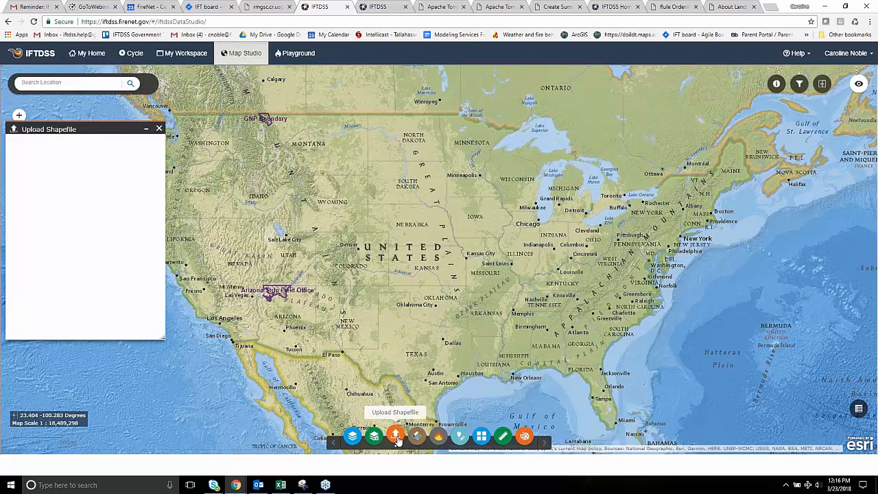
click(73, 172)
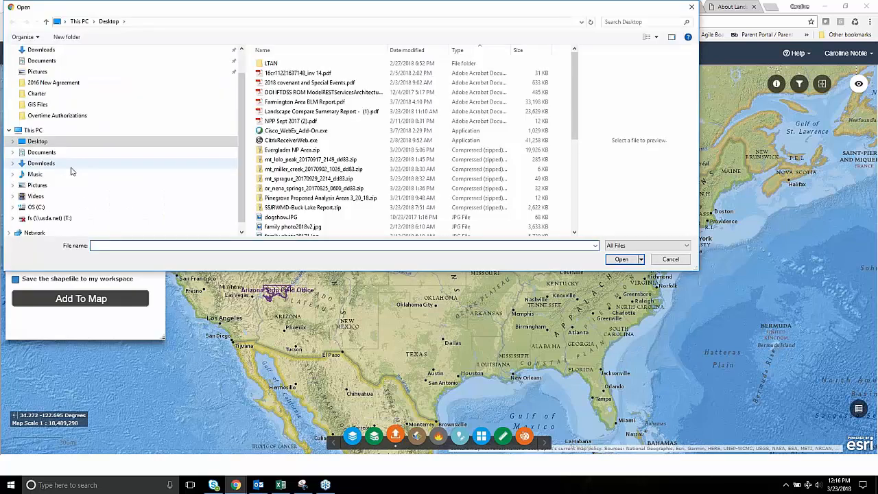
click(270, 198)
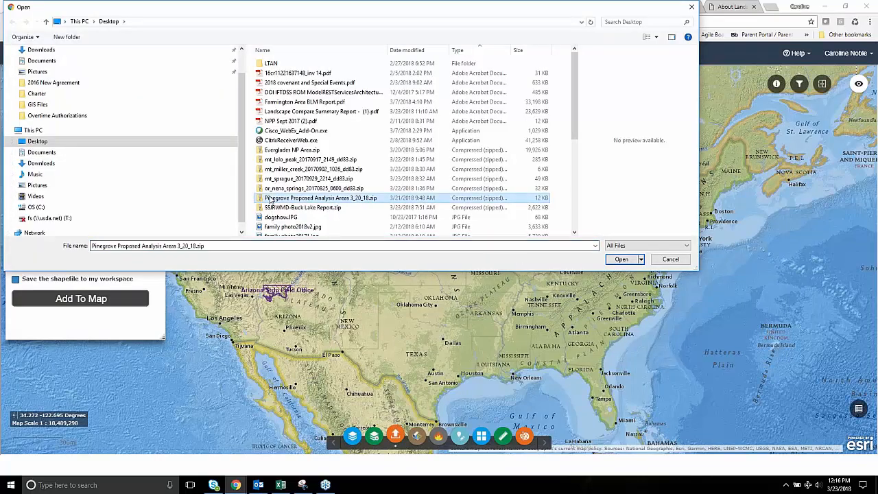
click(621, 260)
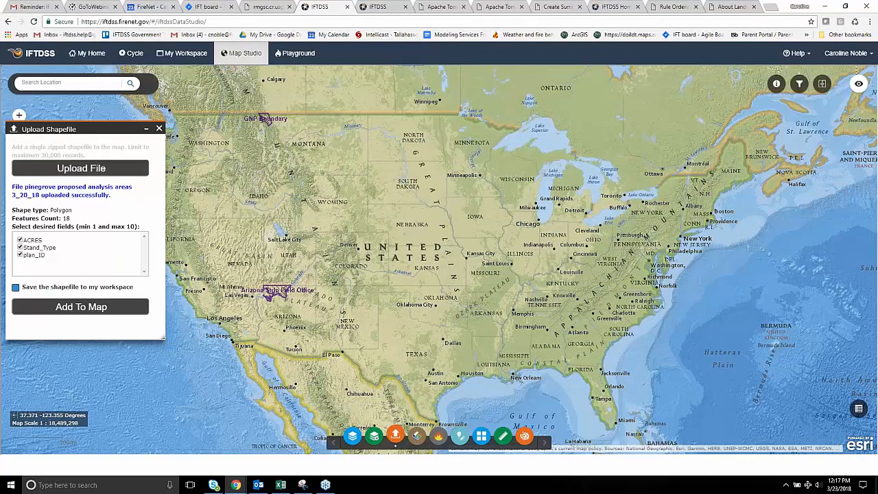
click(90, 308)
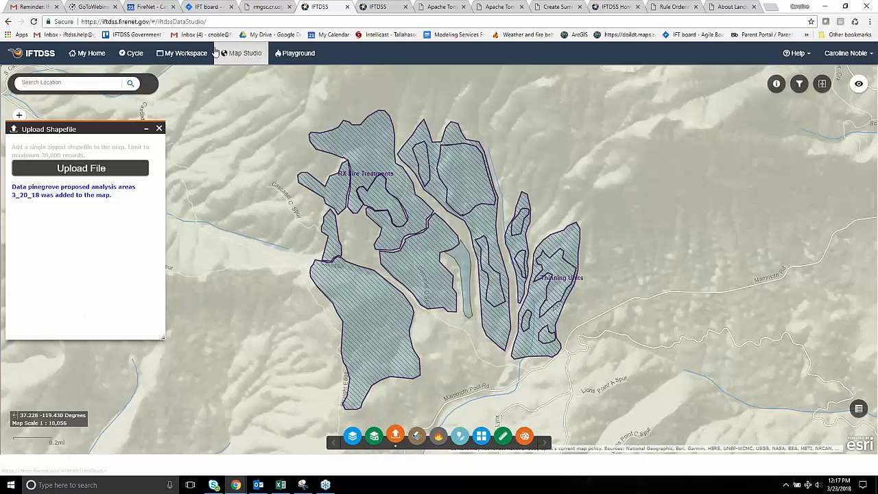
Request a Landscape Summary report for Glacier NP Area with GNP Boundary as the area of interest, and open the Landscape/Auto97th Fire Behavior Report
click(132, 54)
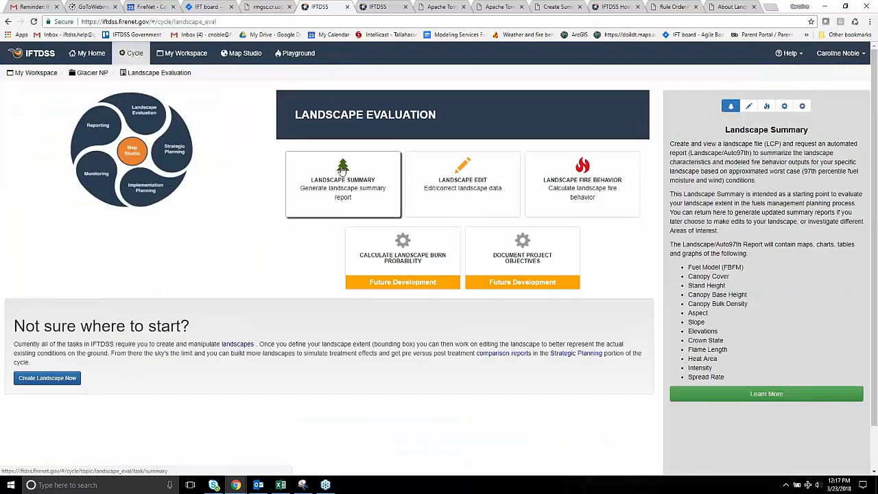
click(342, 168)
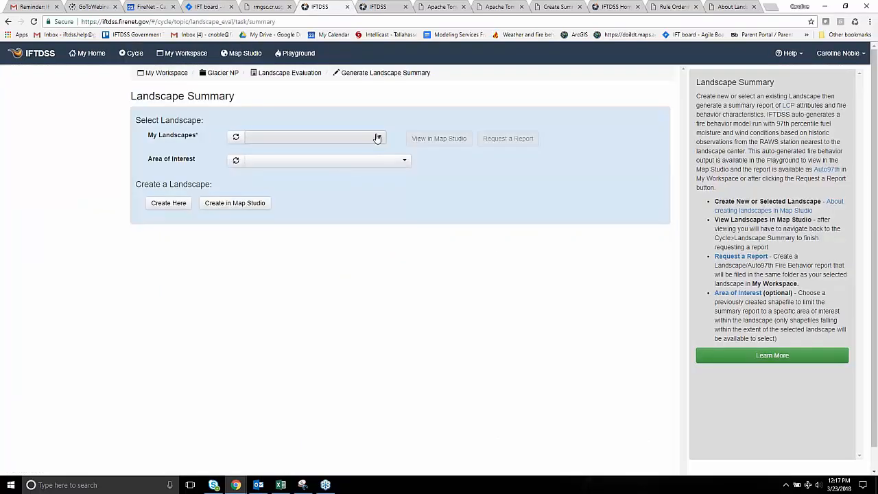
click(378, 138)
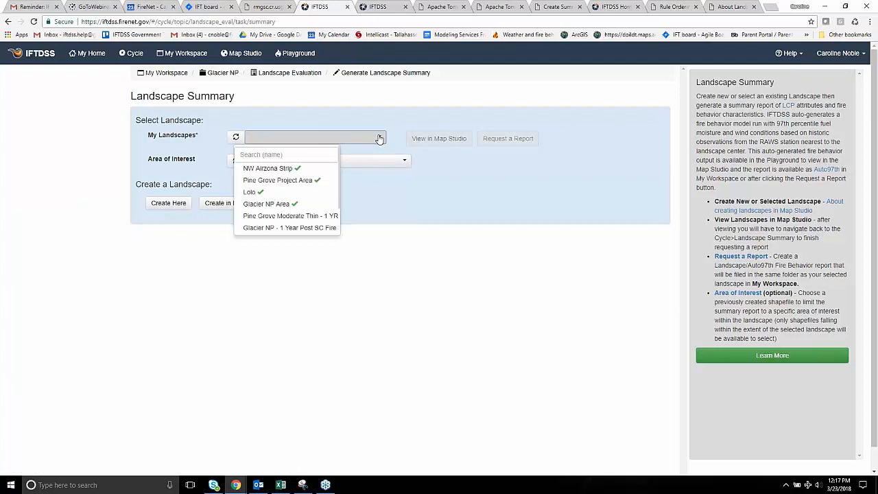
click(280, 204)
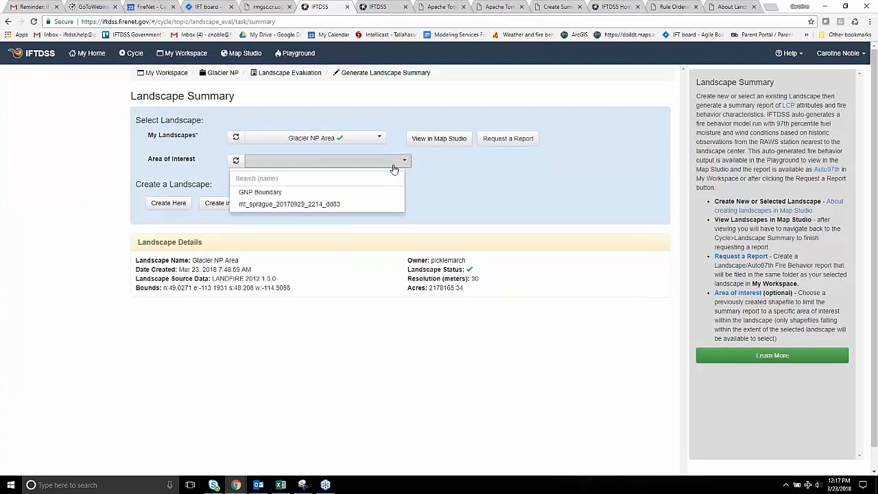
click(323, 192)
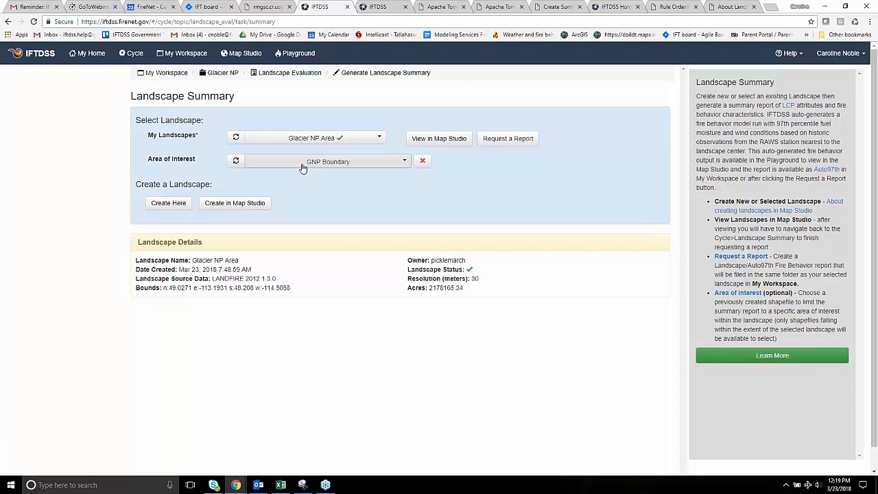
click(498, 141)
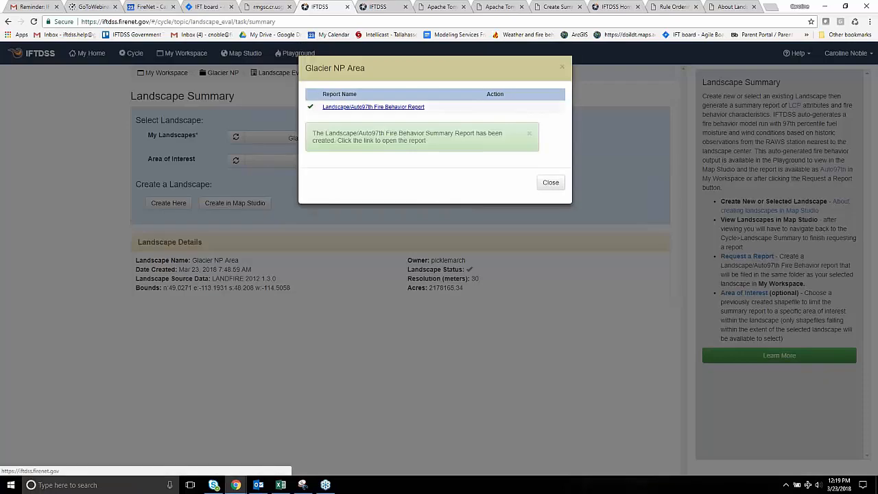
click(373, 107)
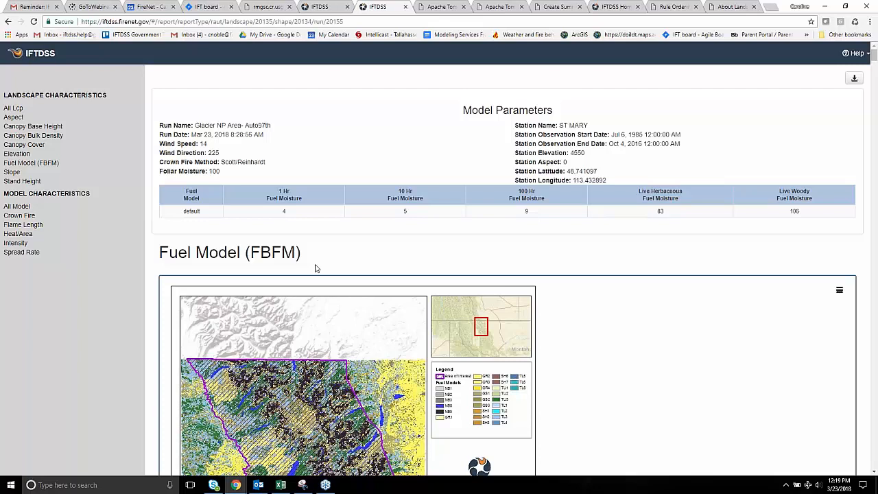
Examine the Auto97th report's model parameters and the Fuel Model map, charts and data table for the GNP Boundary area of interest
scroll(316, 269, down, 1)
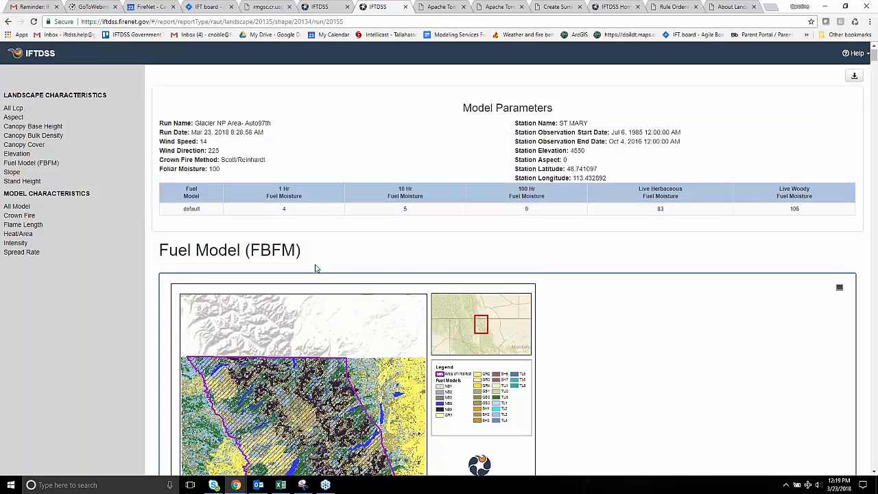
scroll(315, 268, down, 1)
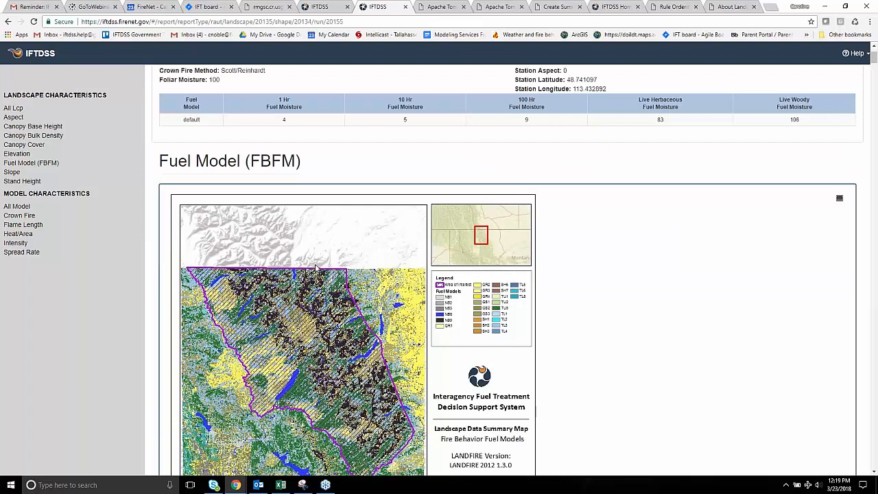
scroll(314, 302, down, 1)
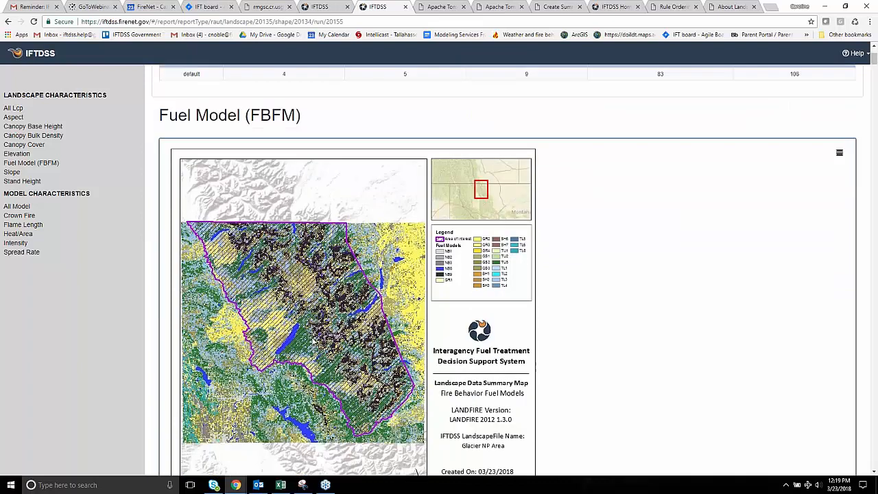
scroll(314, 341, down, 5)
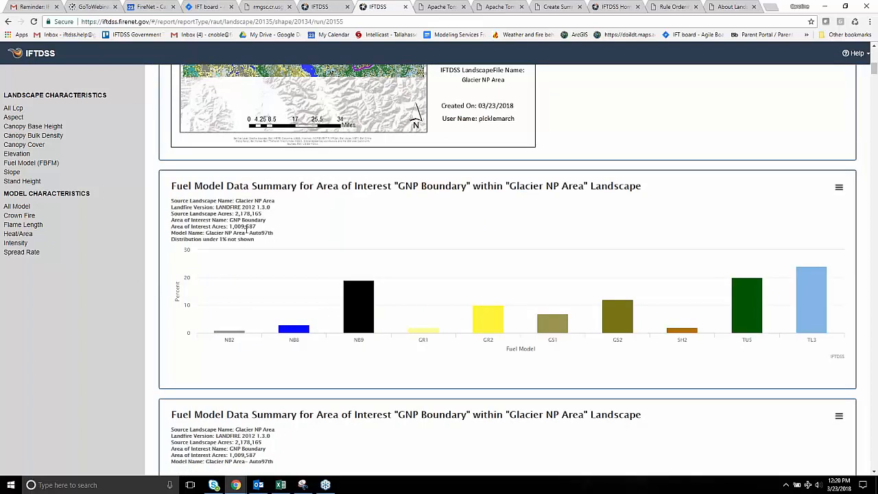
scroll(240, 247, down, 3)
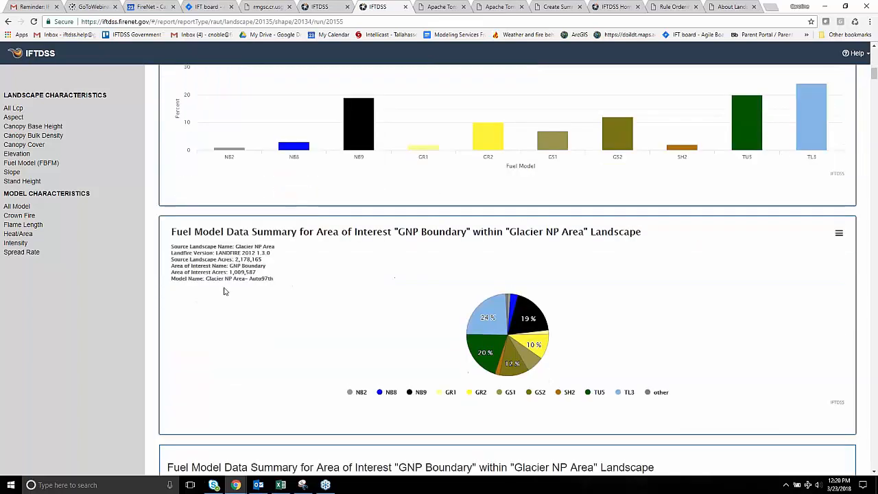
scroll(224, 292, down, 3)
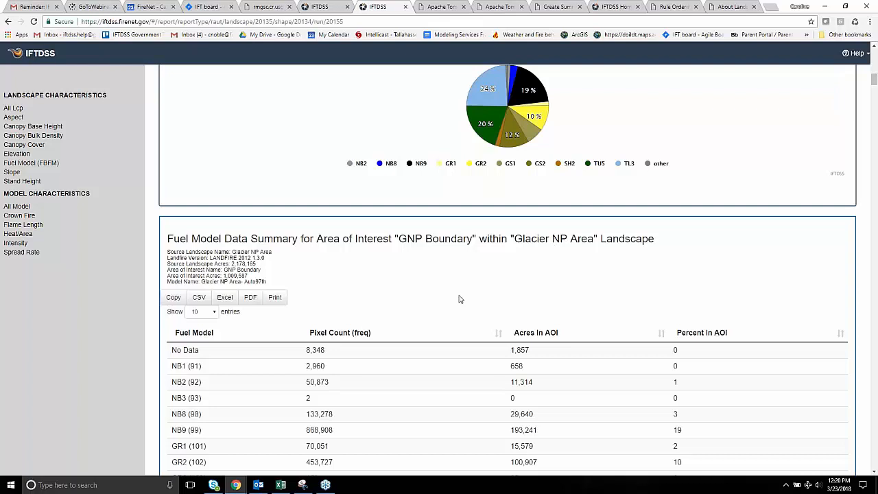
scroll(460, 299, down, 1)
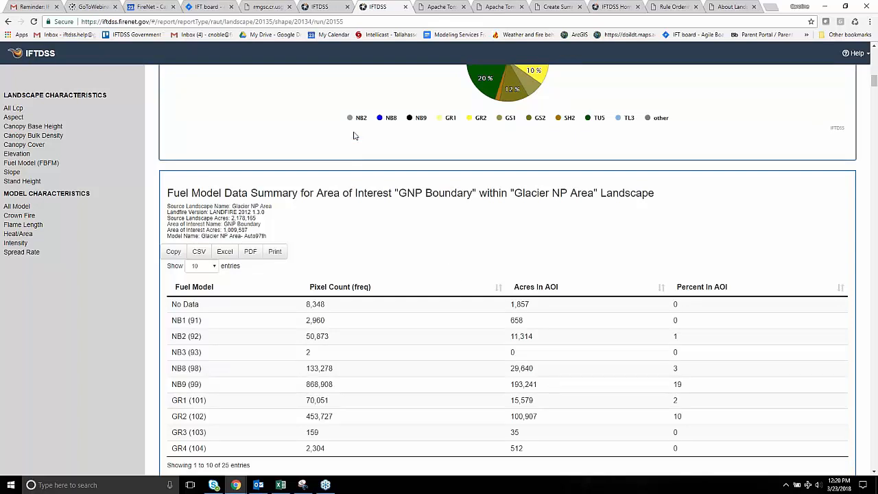
Go to Map Studio and sketch a freehand polygon in northwestern Colorado, between Craig and Gypsum
click(326, 8)
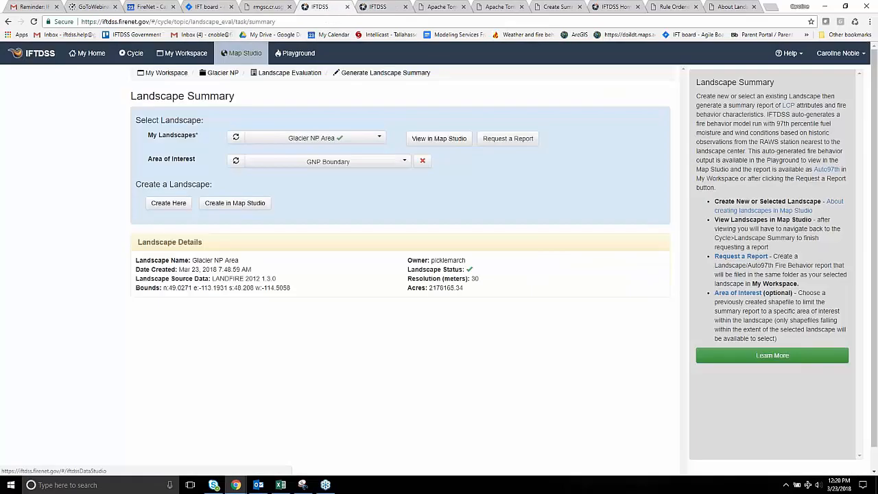
click(237, 61)
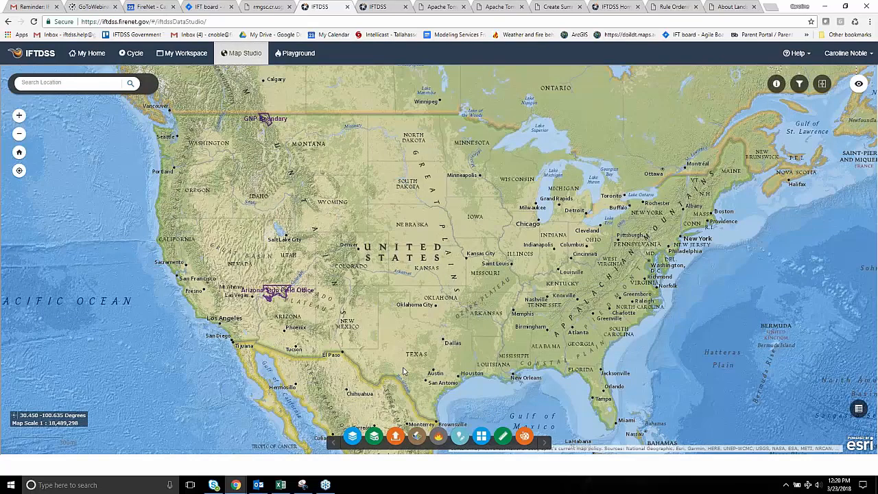
scroll(403, 371, up, 1)
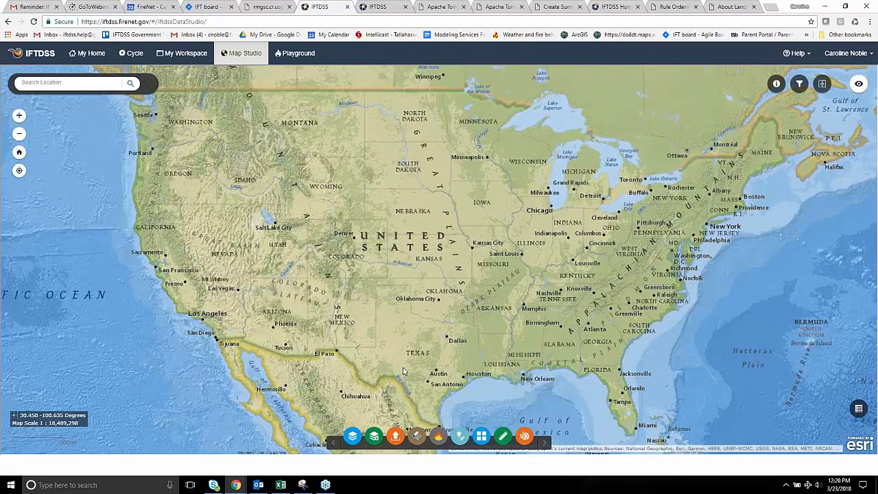
scroll(336, 233, up, 3)
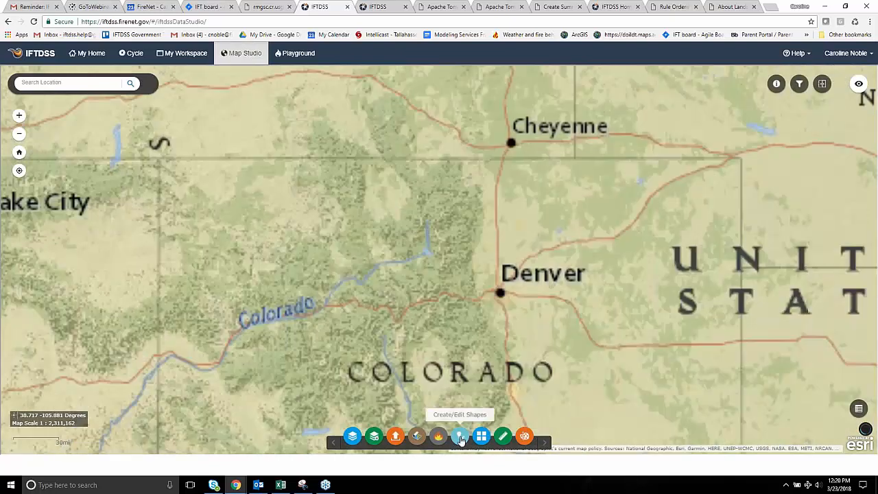
click(460, 435)
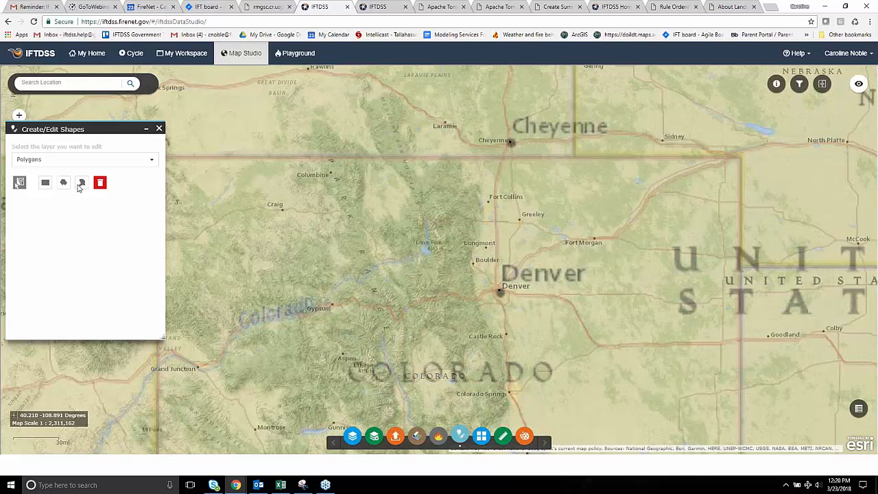
click(82, 182)
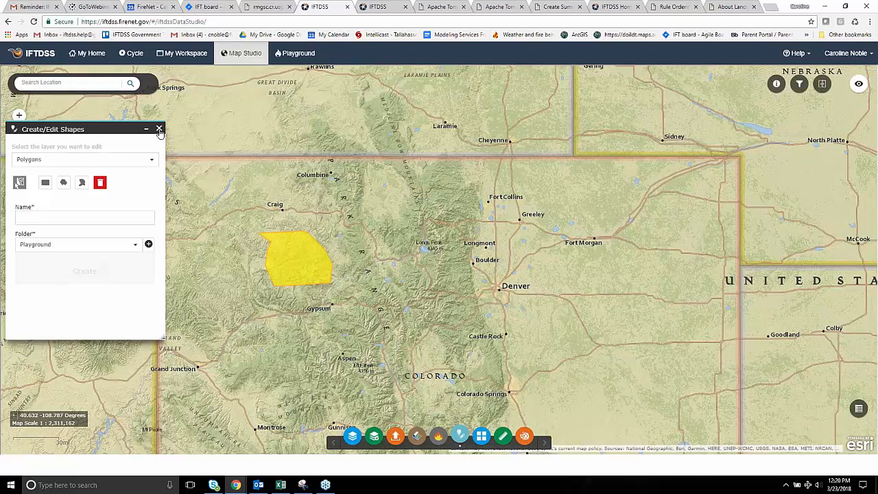
Add the USFS Admin Boundaries reference layer from Boundaries - Federal Admin Areas to the map, and close the layer list
click(374, 439)
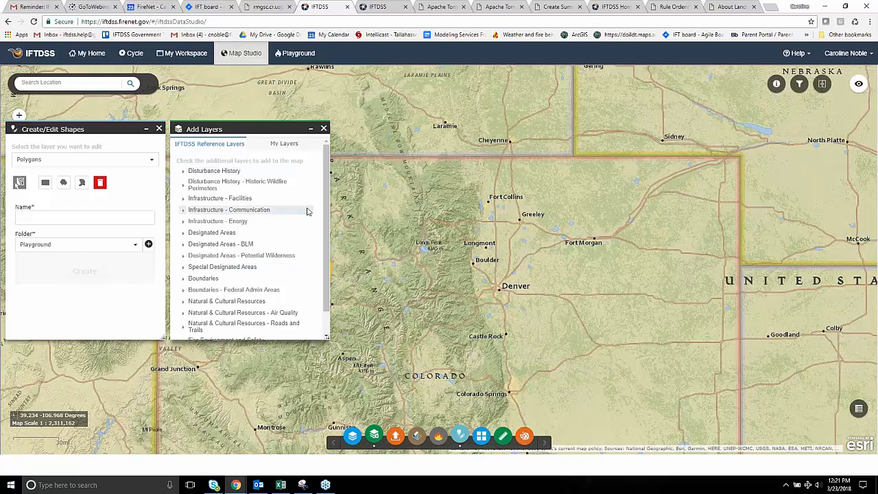
scroll(328, 218, down, 2)
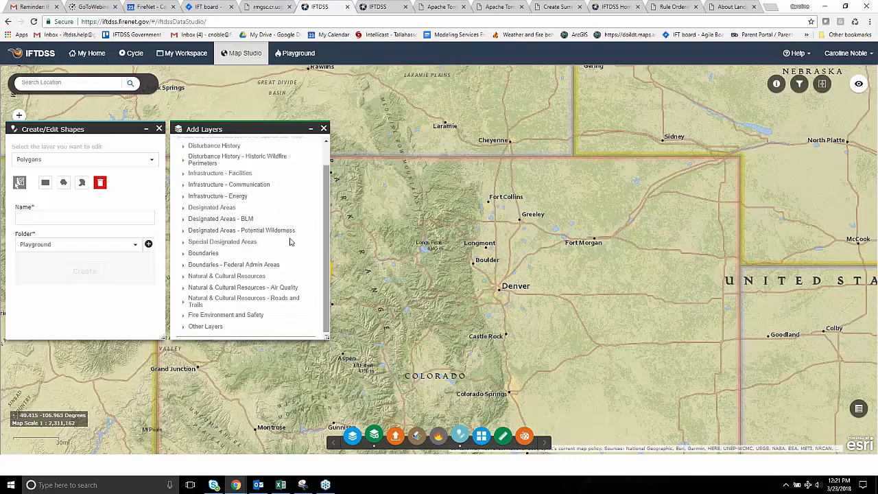
click(183, 254)
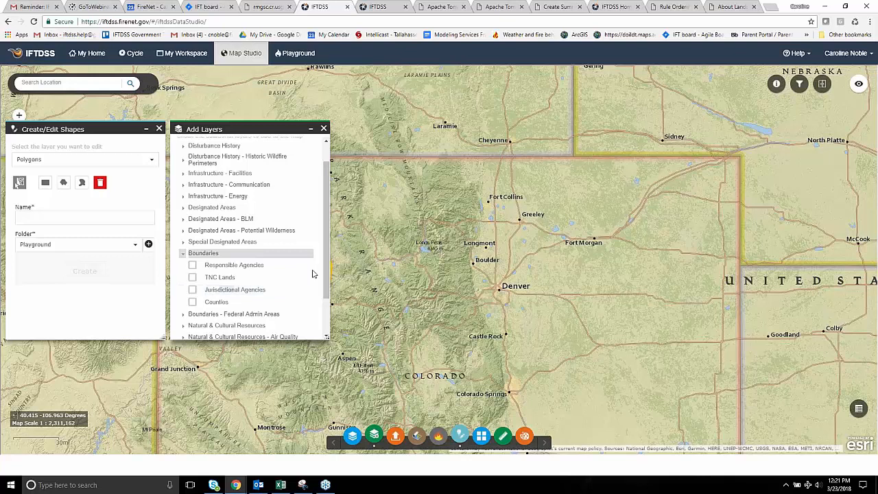
click(206, 314)
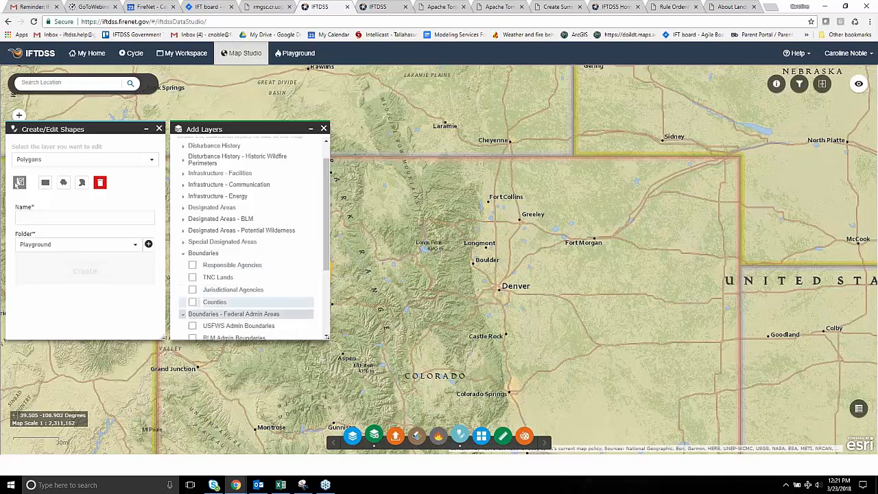
scroll(274, 281, down, 2)
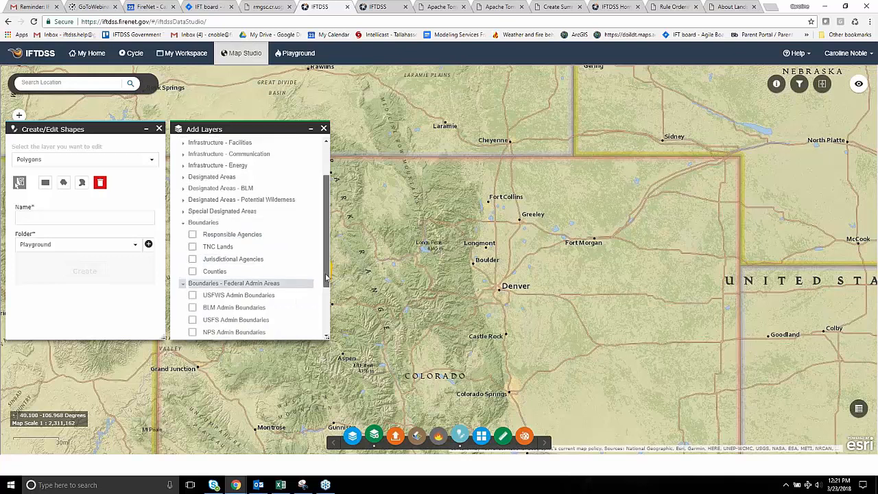
click(192, 302)
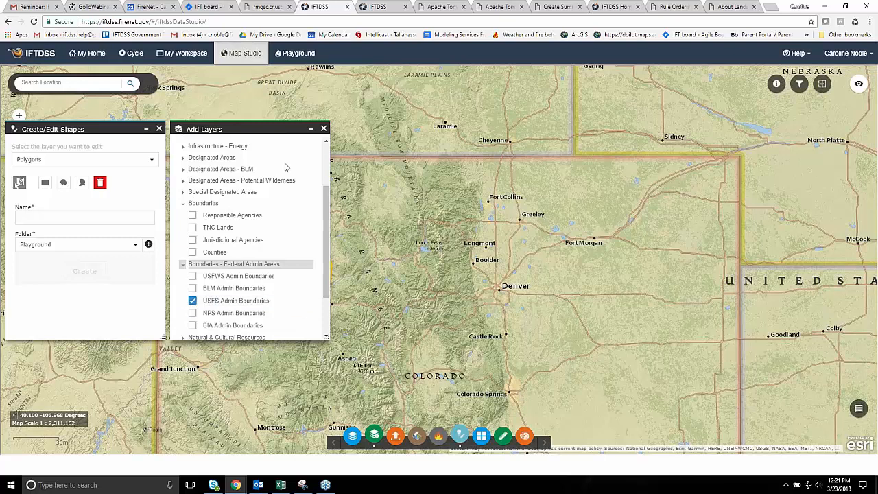
click(323, 130)
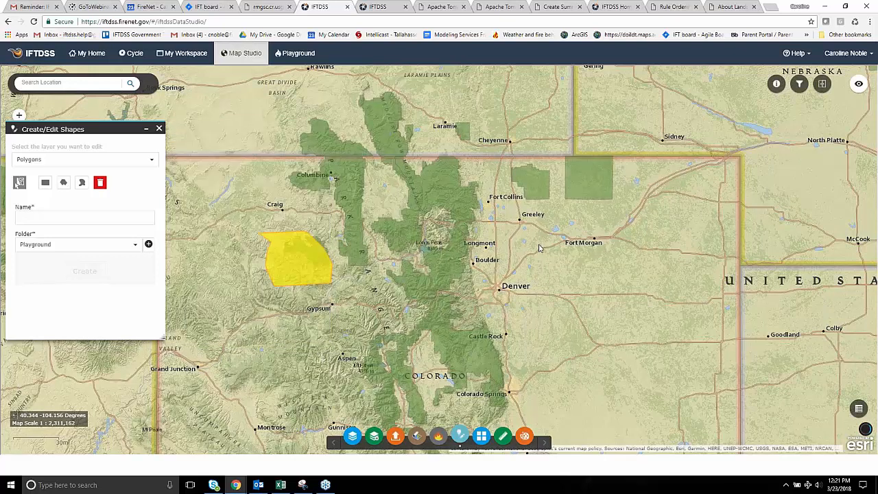
Select the Bighorn National Forest boundary and the small forest area northwest of it as single-part polygons for a new shape
scroll(484, 247, down, 1)
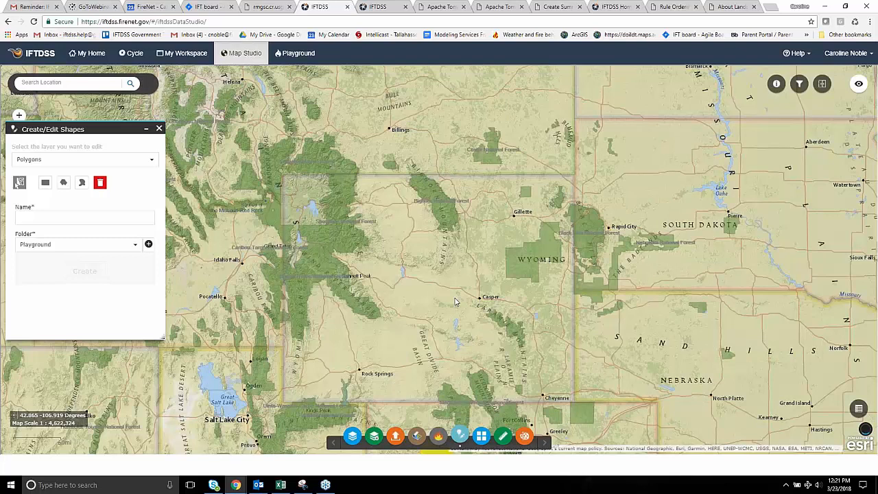
scroll(455, 301, up, 1)
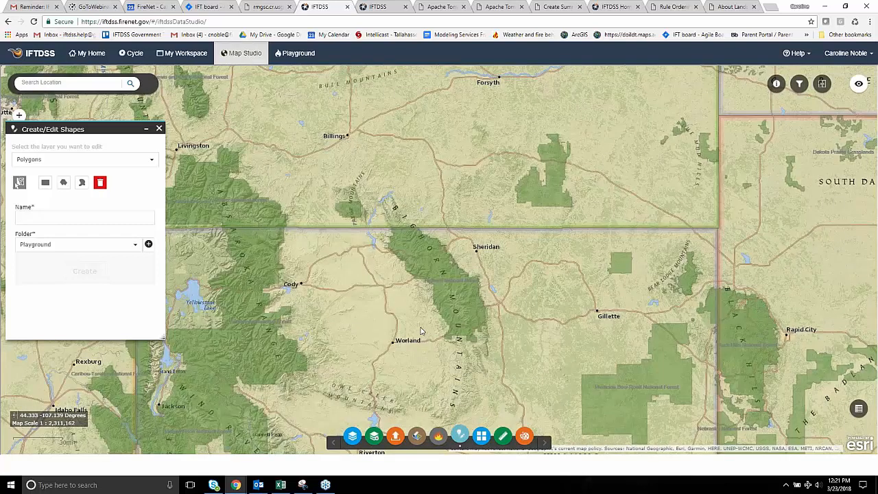
scroll(422, 332, up, 1)
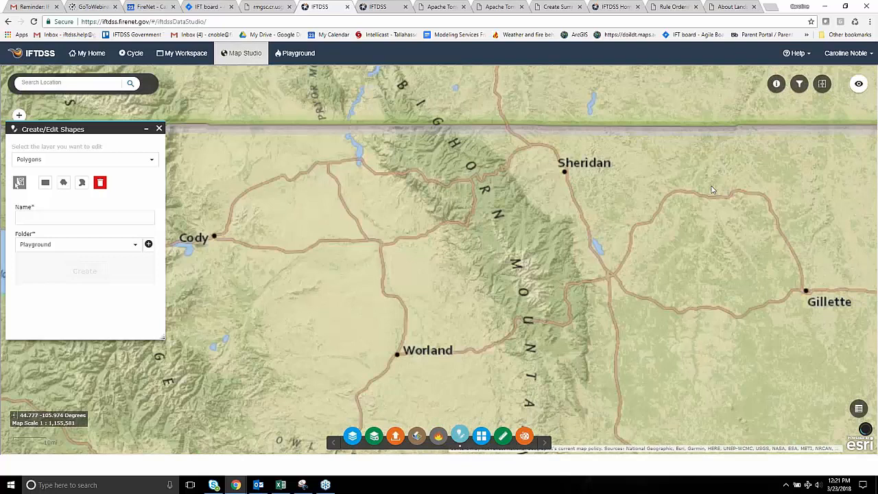
scroll(330, 250, down, 1)
click(20, 181)
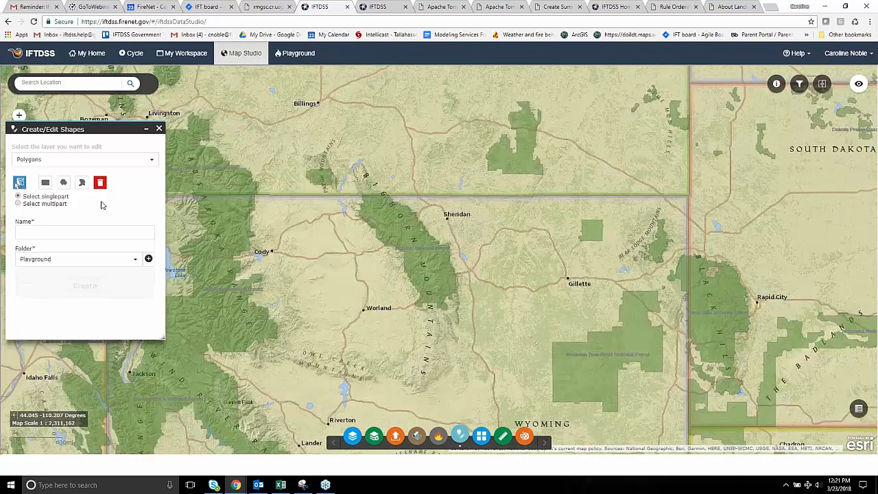
click(388, 227)
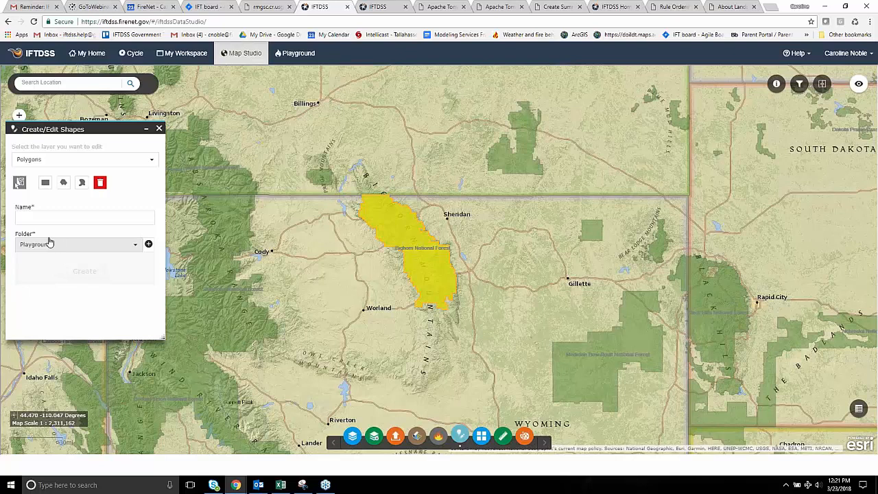
click(19, 183)
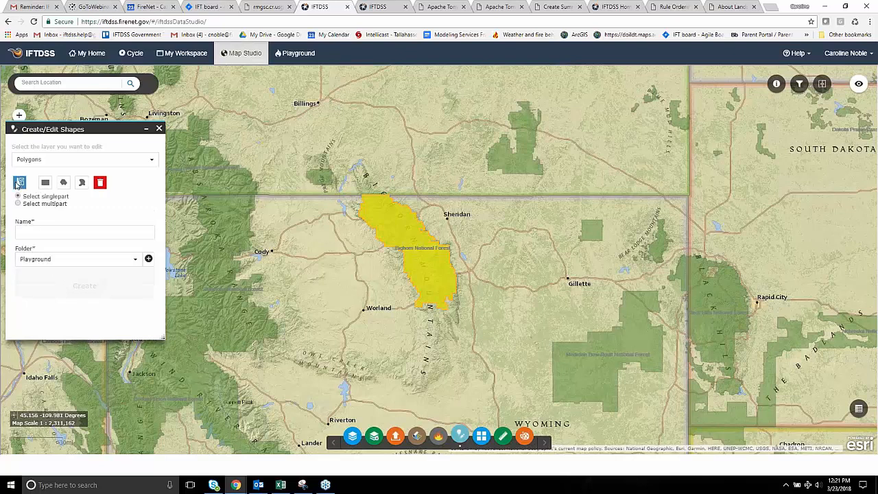
click(319, 180)
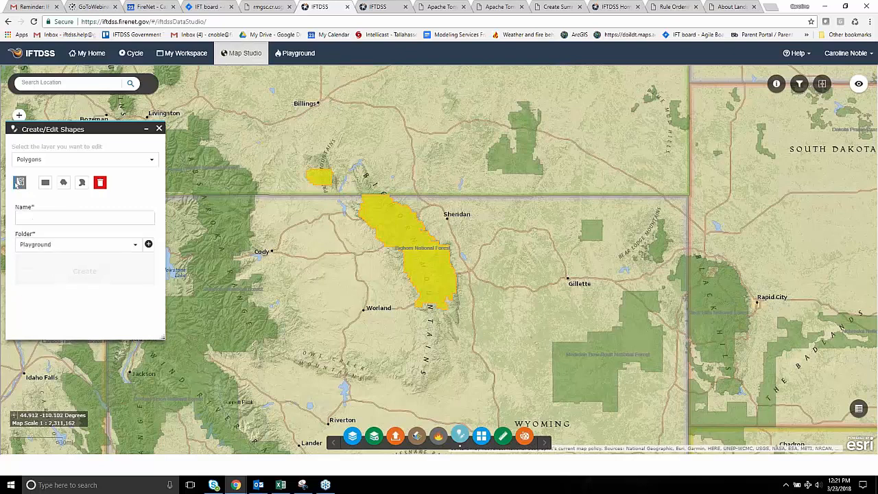
Create the shape as Bighorn NF in the Playground folder, and close the shape tool
click(68, 219)
text(Bighorn NF)
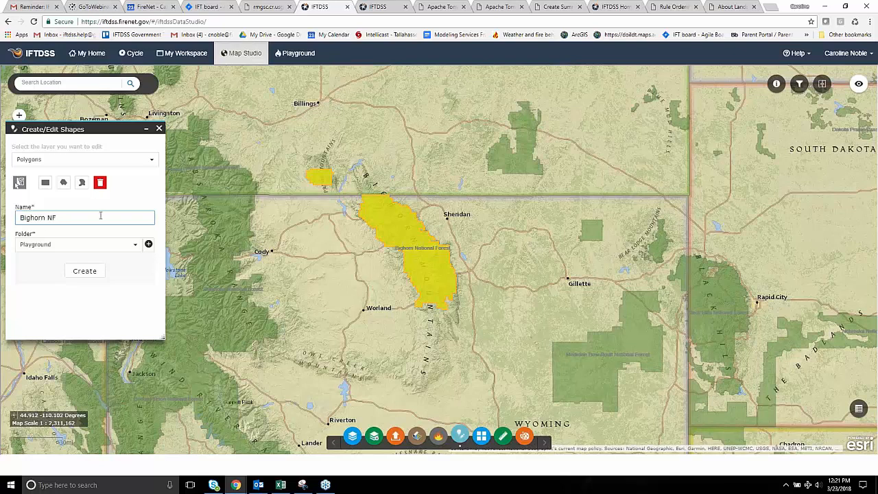
click(84, 272)
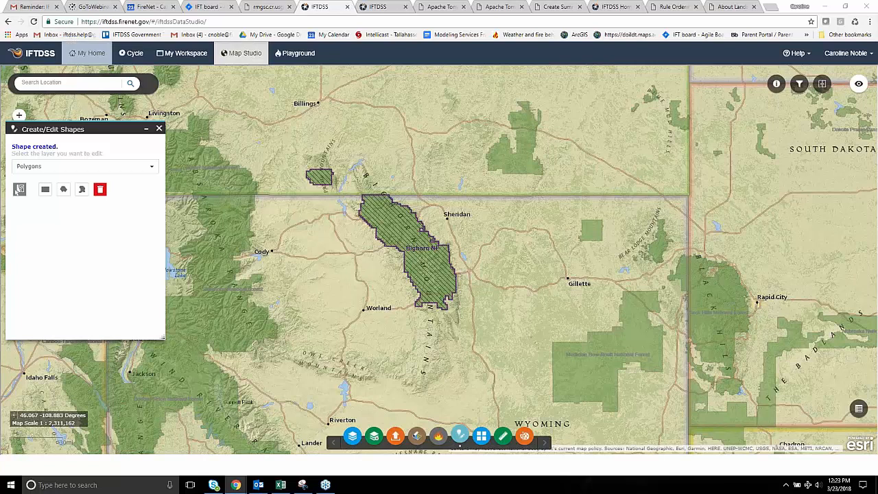
click(159, 128)
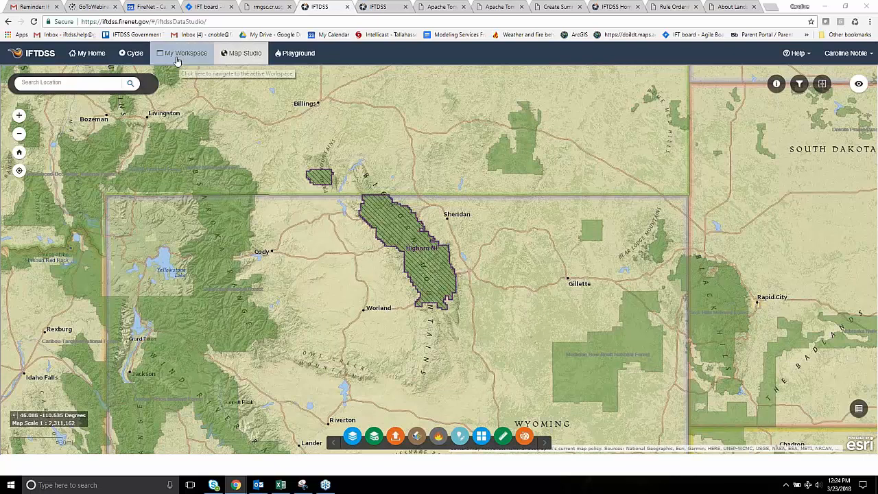
Open Landscape Edit in the Landscape Evaluation cycle, choose Glacier NP Area as the starting landscape, and show the split-screen map
click(131, 53)
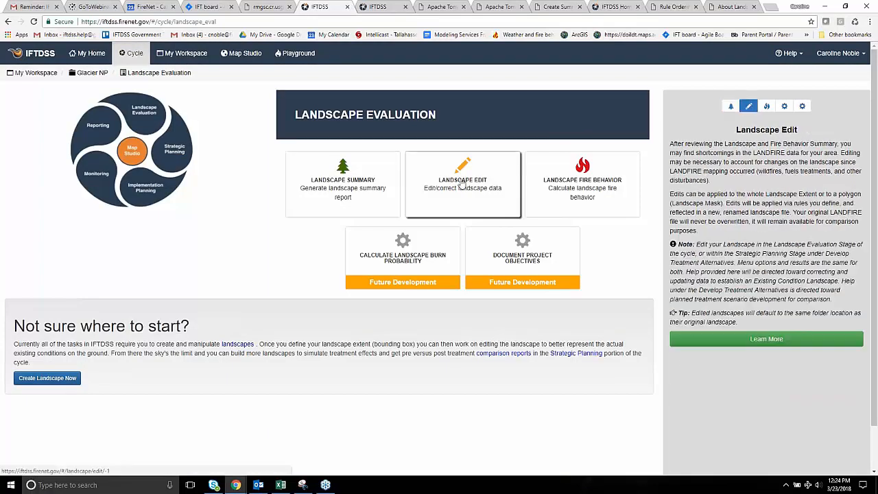
click(461, 184)
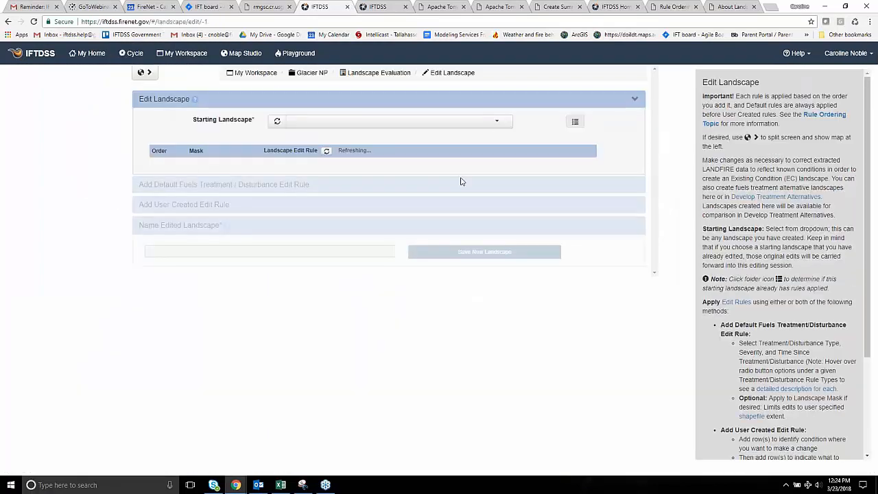
click(495, 124)
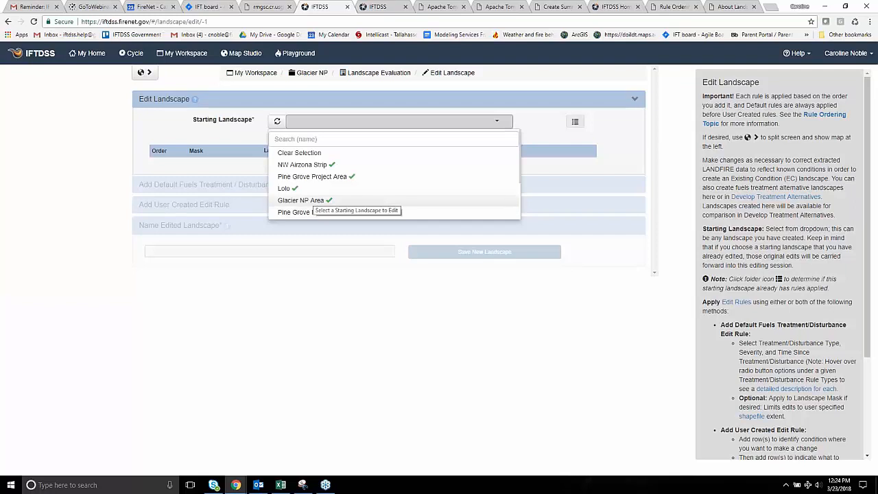
click(302, 200)
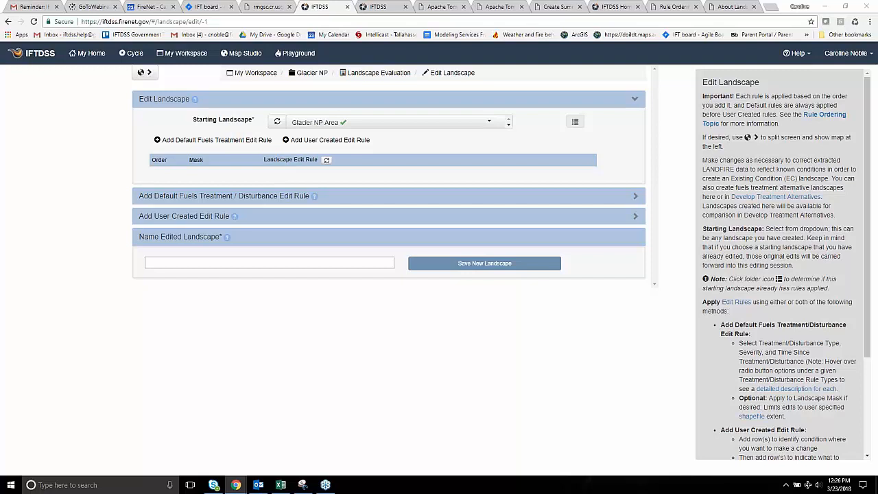
click(148, 74)
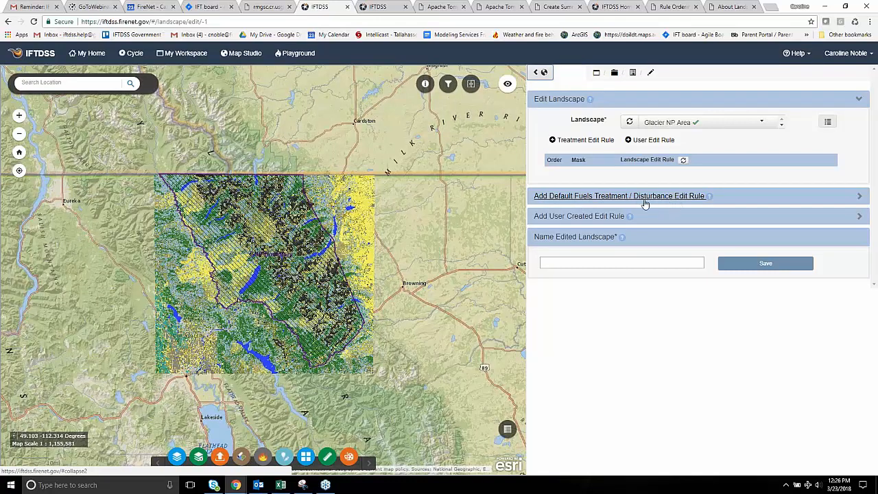
Start a user-created edit rule with the condition Fuel Model is equal to 99 (NB9)
click(567, 218)
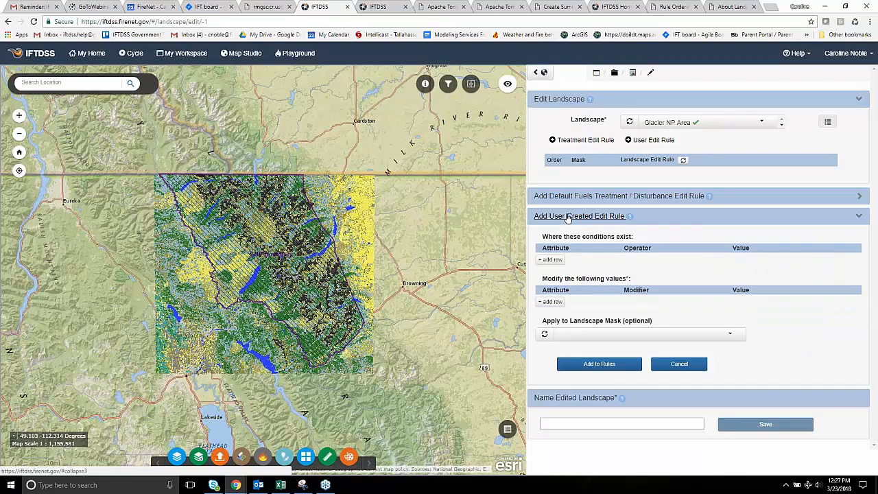
click(554, 260)
click(599, 259)
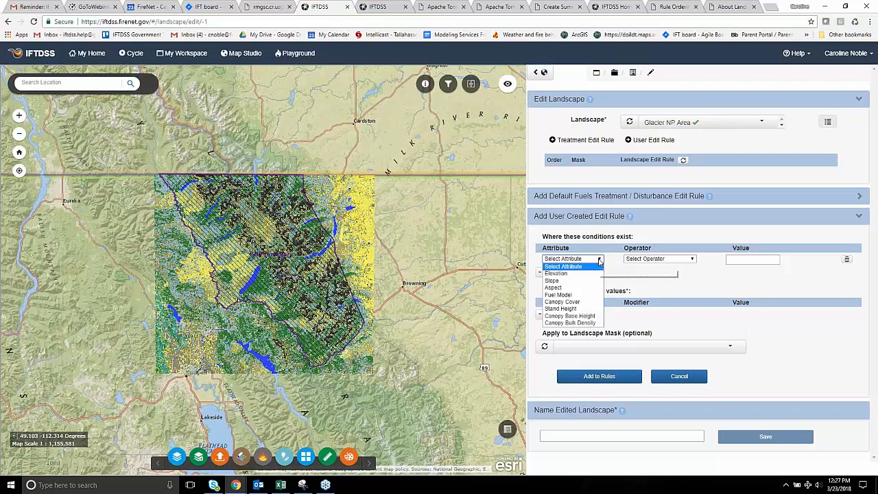
click(566, 294)
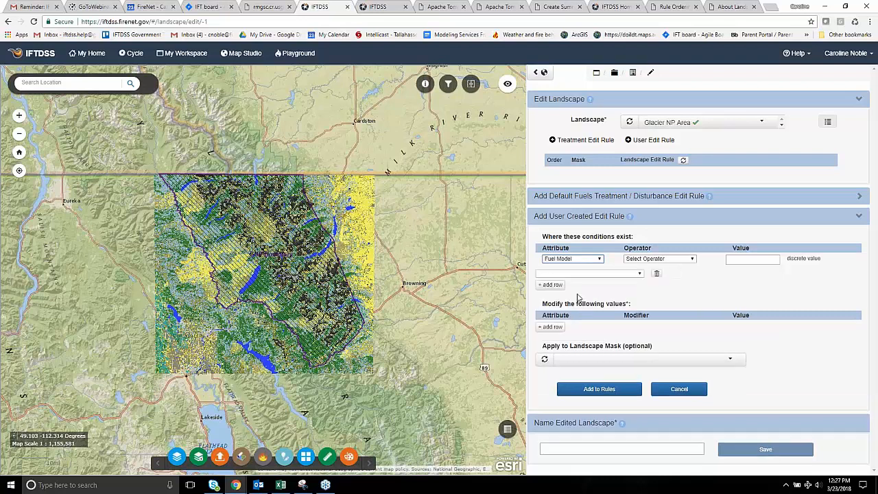
click(689, 260)
click(682, 270)
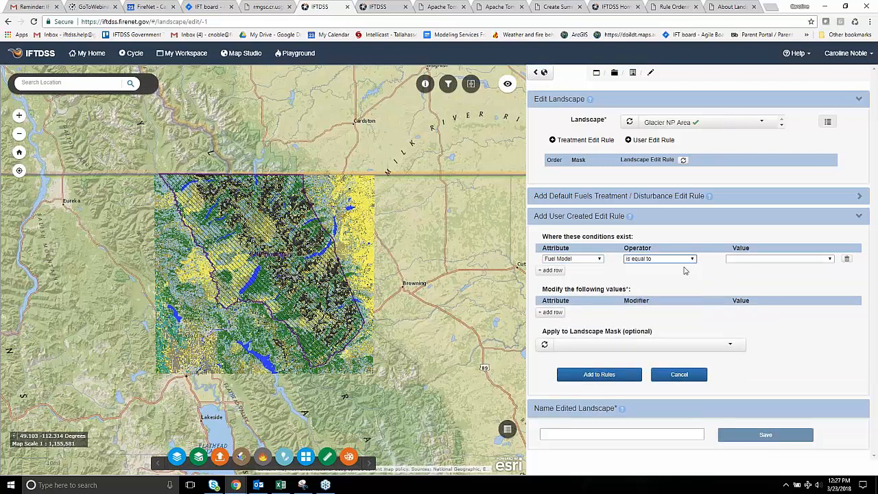
click(751, 259)
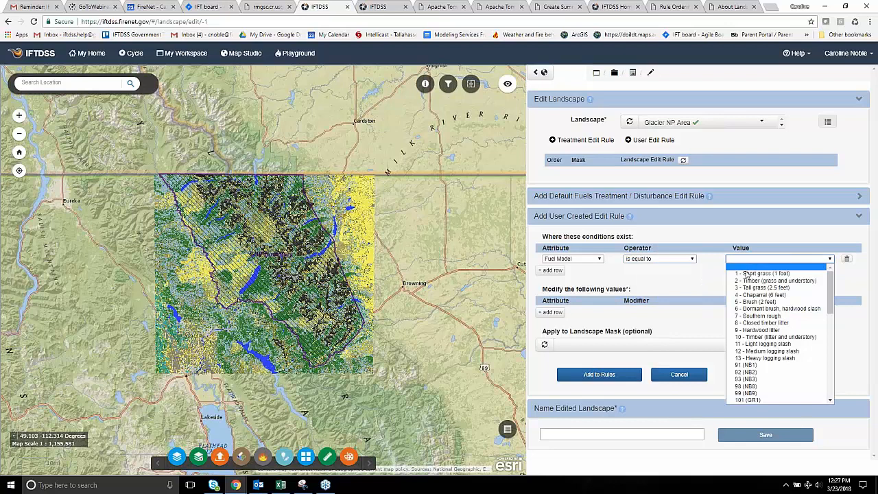
click(769, 395)
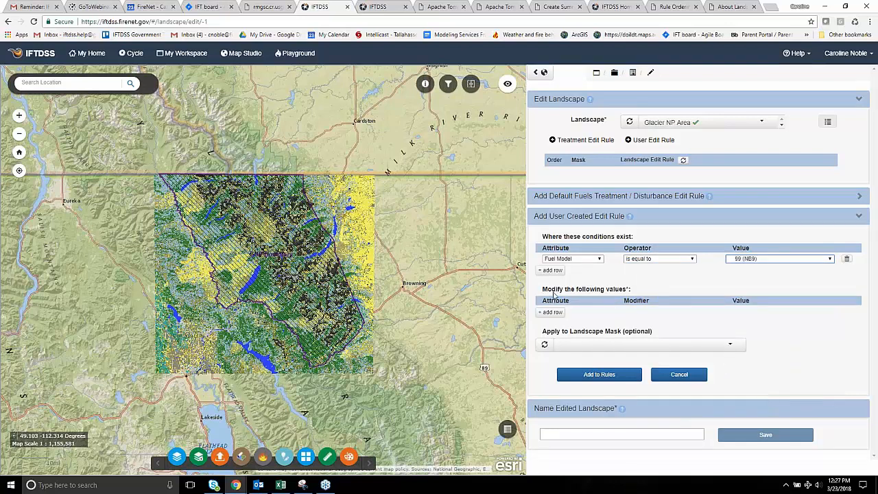
Add a modification row to the user-created edit rule and choose Fuel Model as its attribute
click(551, 312)
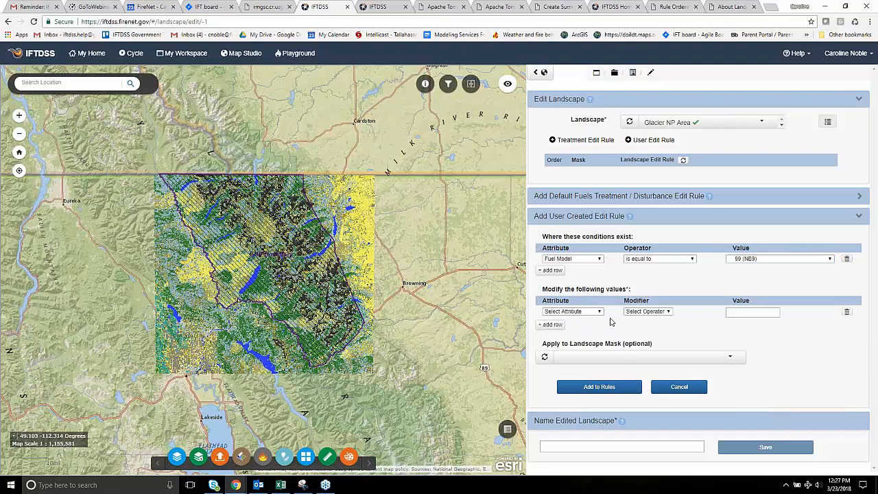
click(598, 312)
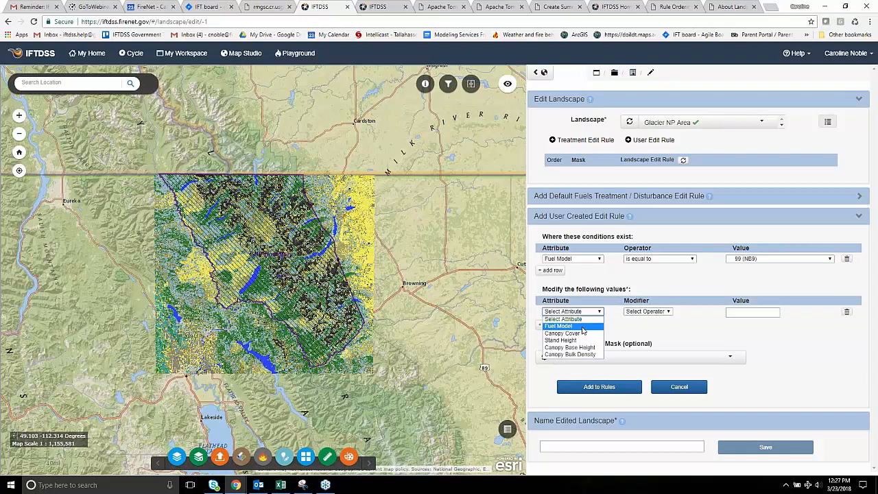
click(583, 328)
click(670, 314)
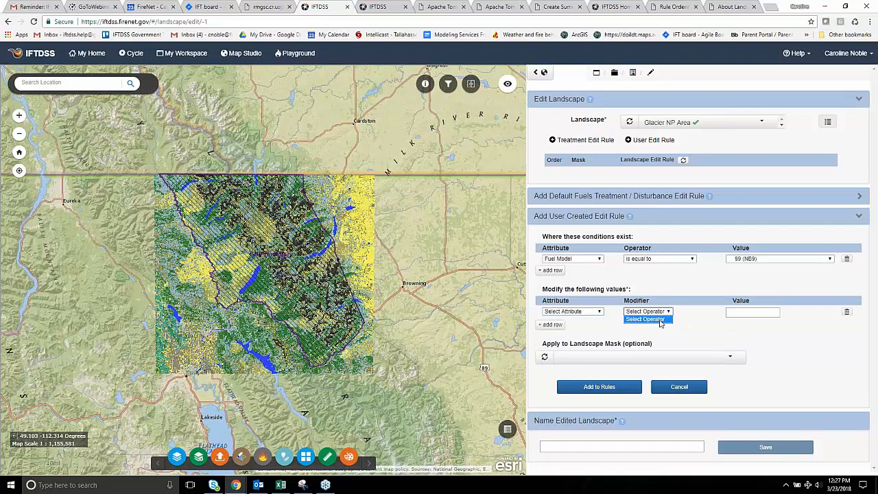
click(661, 321)
click(668, 313)
click(670, 314)
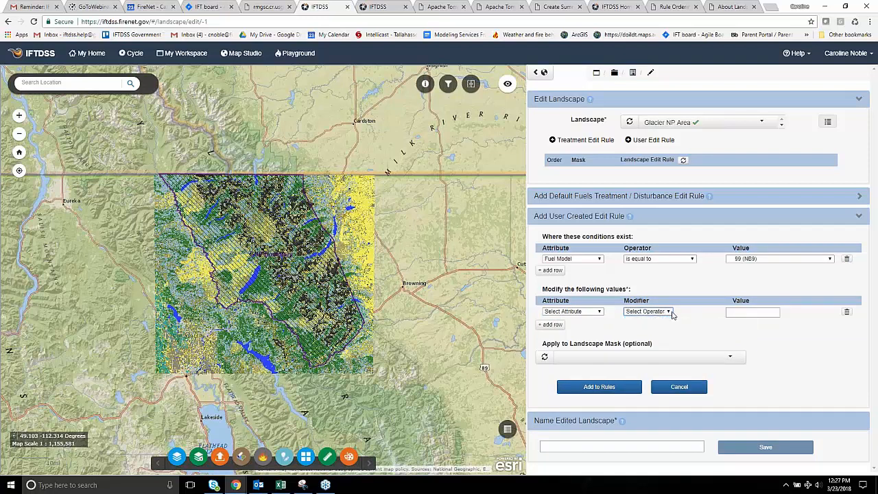
click(603, 314)
click(580, 324)
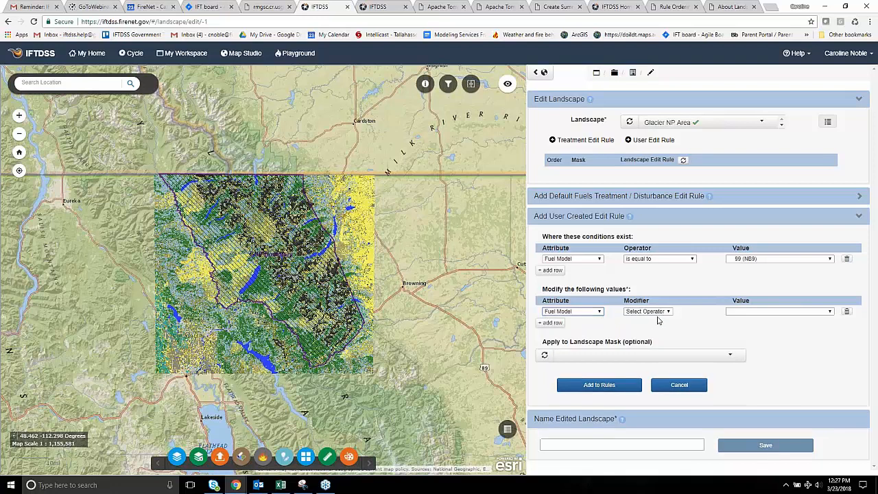
Make the modification set the fuel model to 181 (TL1), and view the available landscape masks without choosing one
click(668, 313)
click(657, 327)
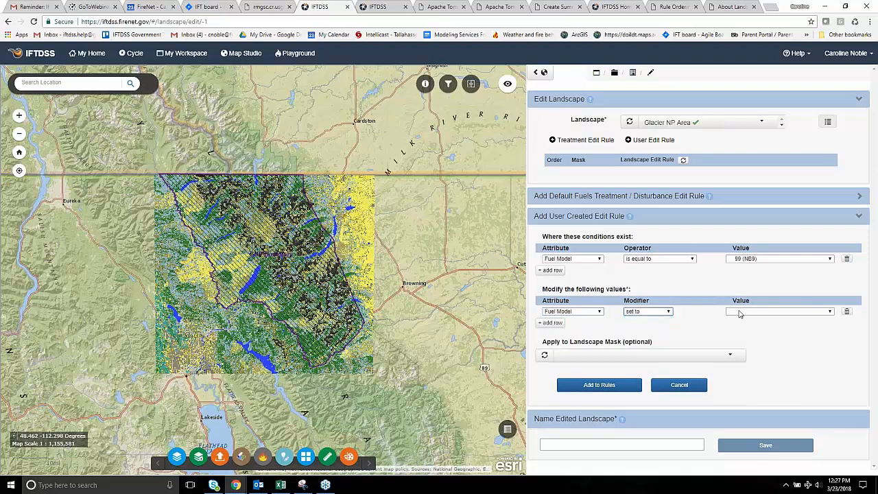
click(740, 313)
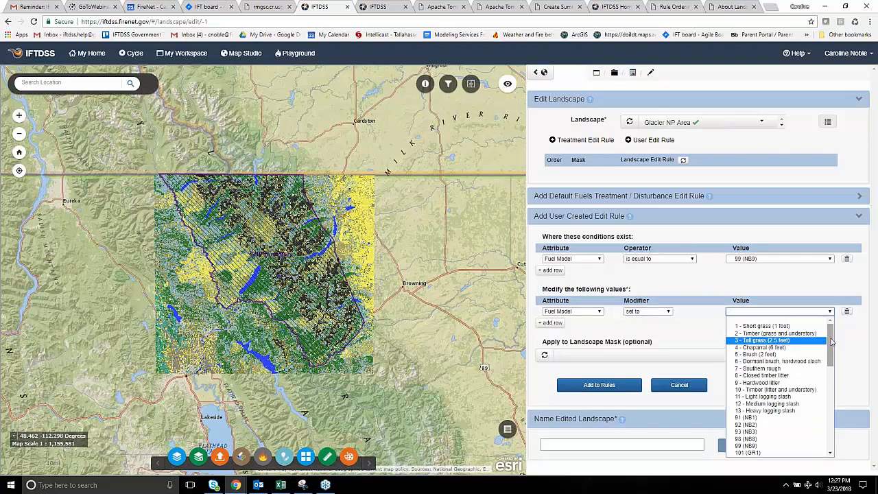
drag(831, 341, 832, 401)
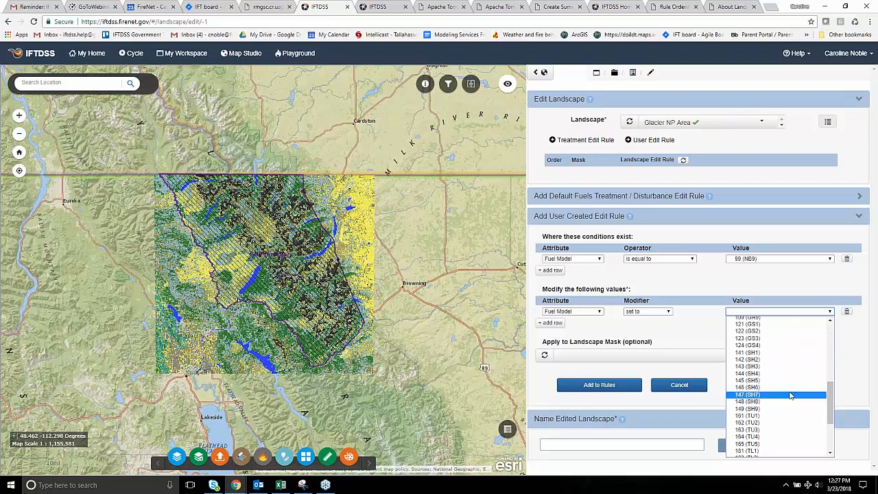
click(770, 450)
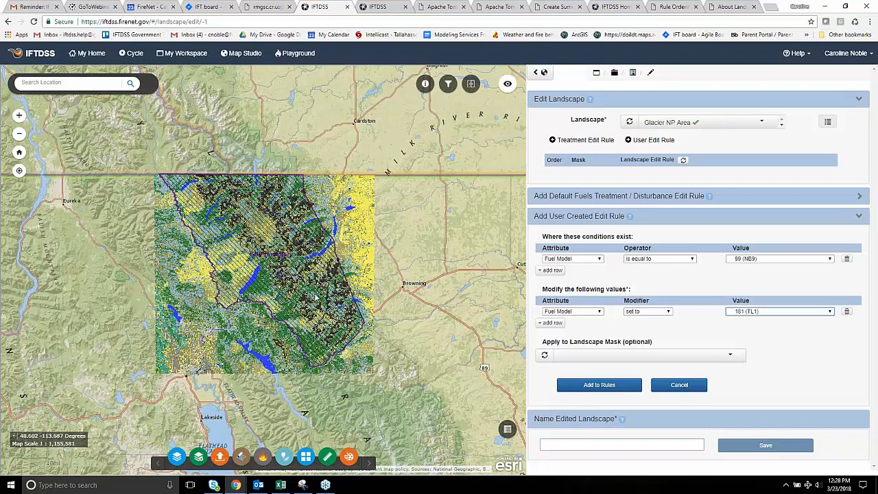
click(732, 356)
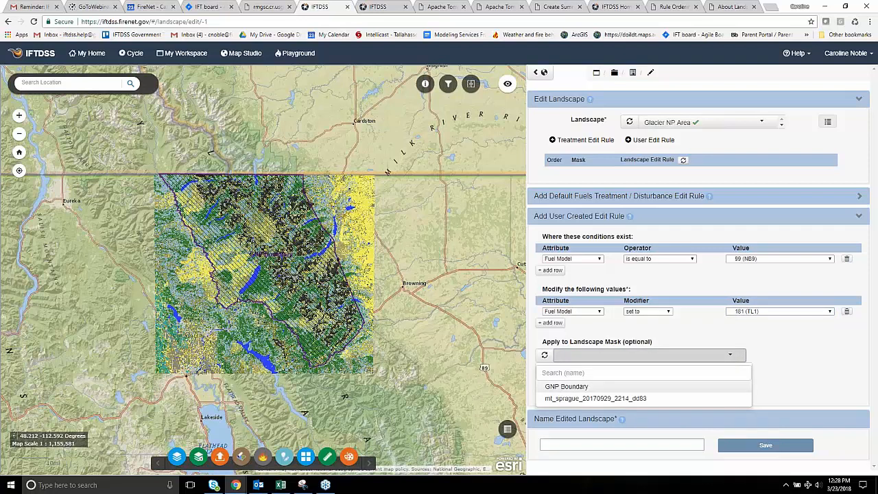
click(812, 348)
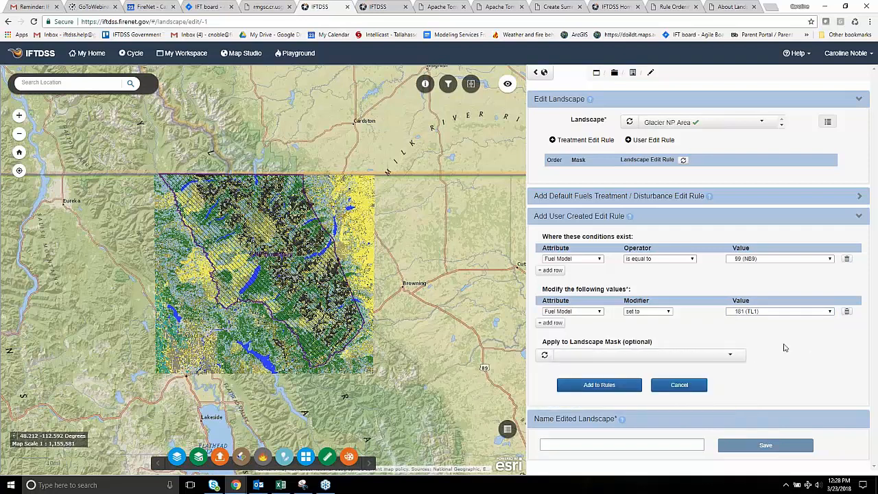
Switch to the default fuels treatment / disturbance rule, review the thinning and clear cut options, and choose Wildland Fire with Low severity fire
click(551, 219)
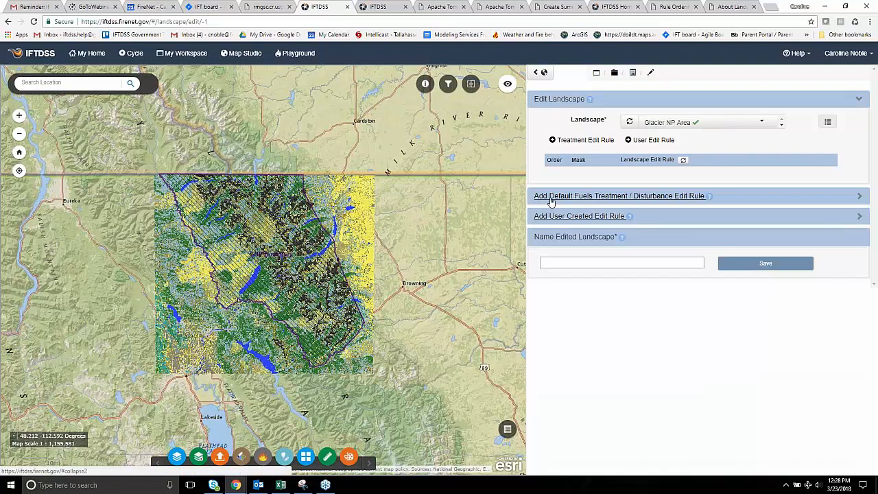
click(551, 197)
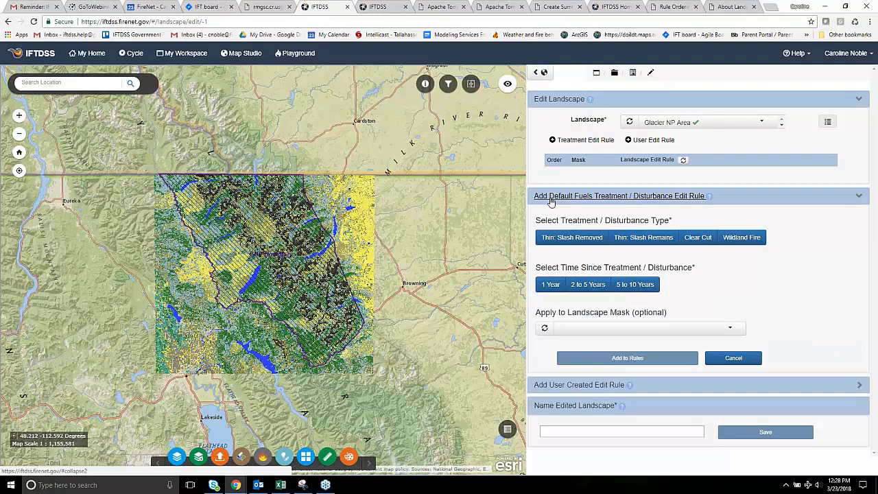
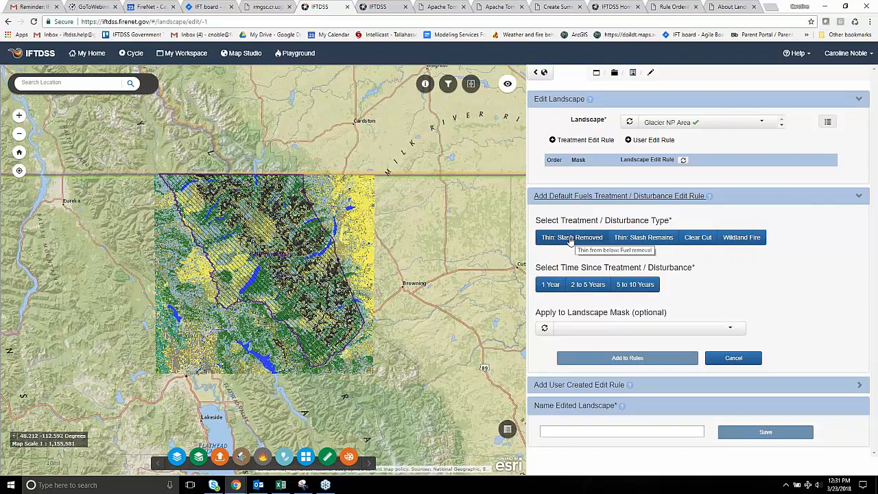
click(570, 241)
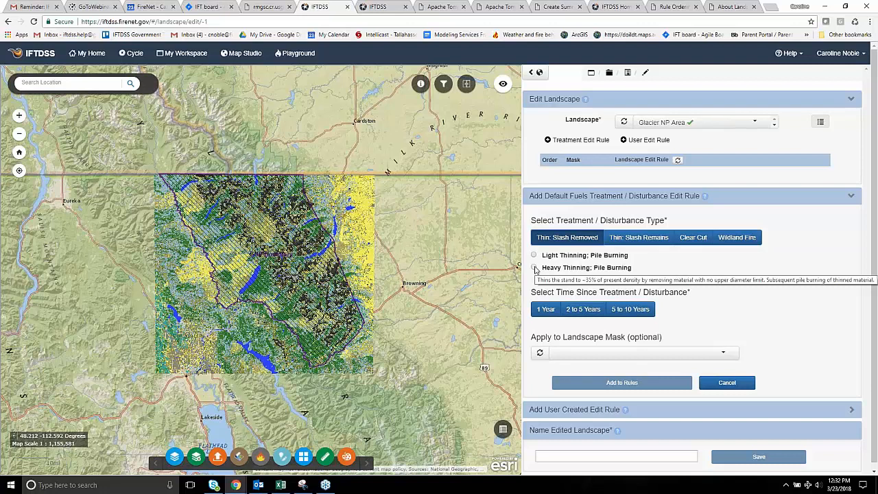
click(655, 238)
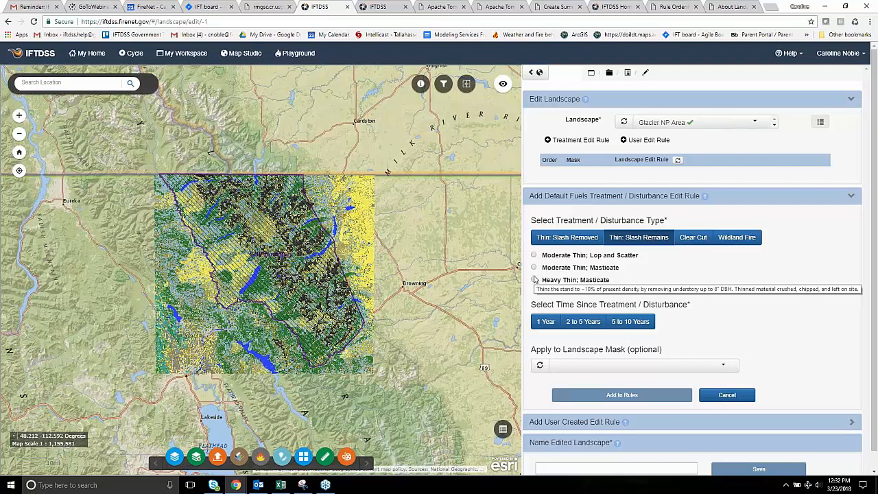
click(687, 239)
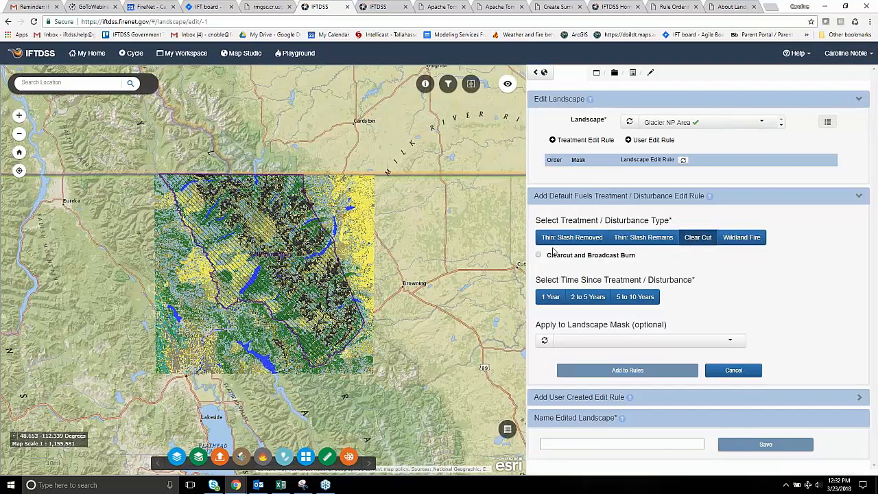
click(739, 240)
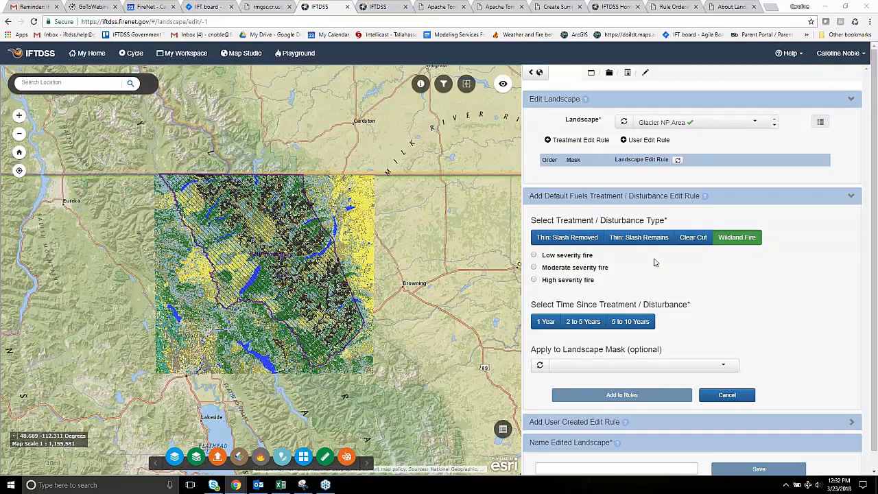
click(535, 256)
Switch to the Excel fuel model comparison chart, examine the rate-of-spread curves for GS2, SH2, SH5 and GS3, and return to IFTDSS
mouse_move(282, 487)
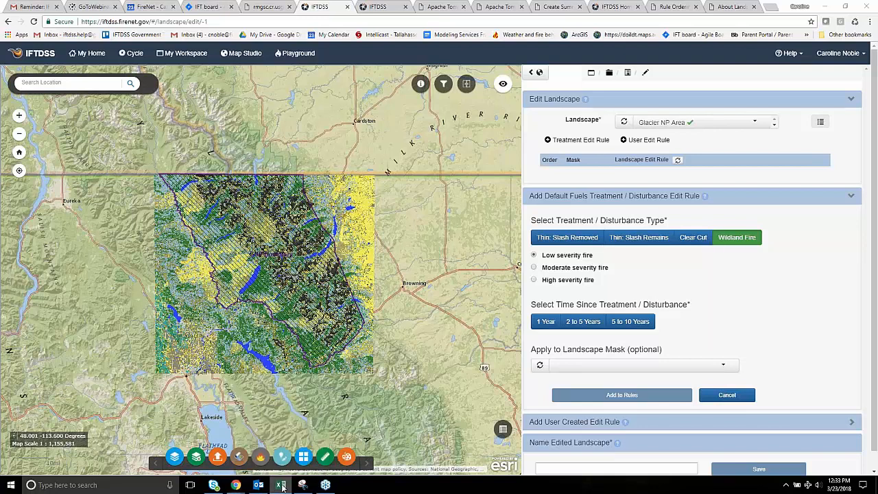
drag(877, 42, 304, 10)
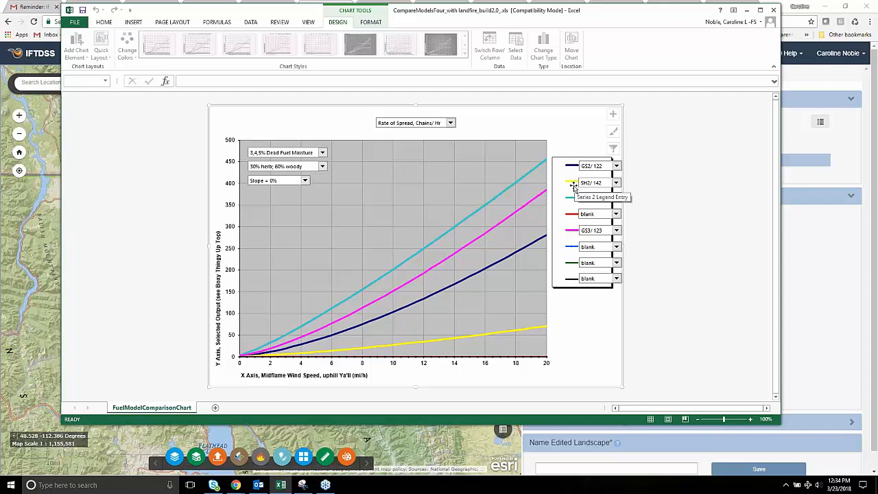
mouse_move(520, 333)
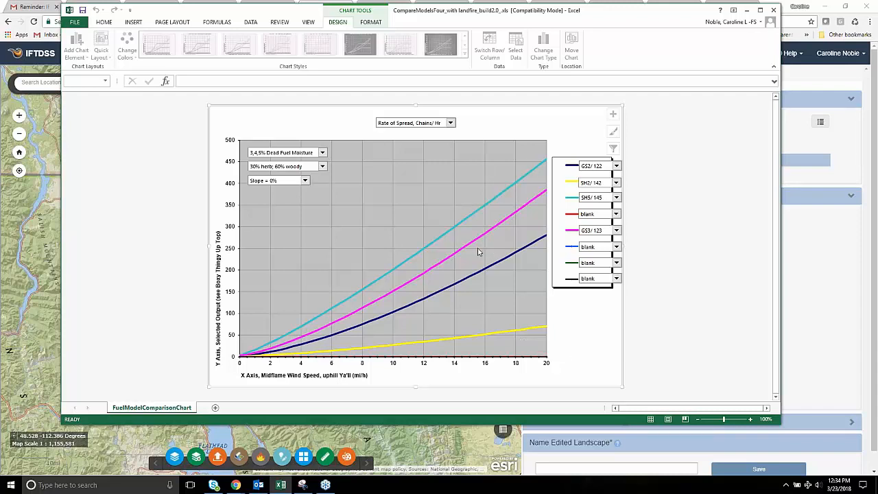
mouse_move(472, 219)
drag(480, 20, 877, 20)
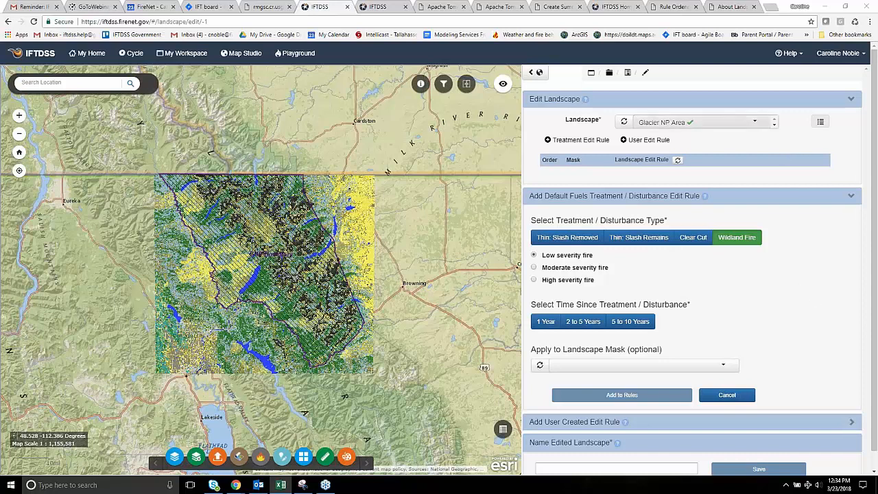
Choose NW Airzona Strip as the landscape to edit and start a user-created edit rule with an empty condition row
click(755, 123)
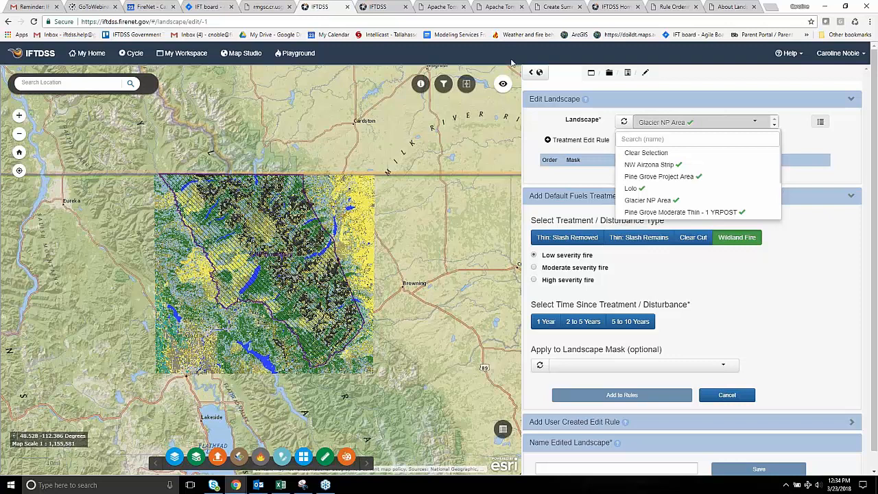
click(659, 164)
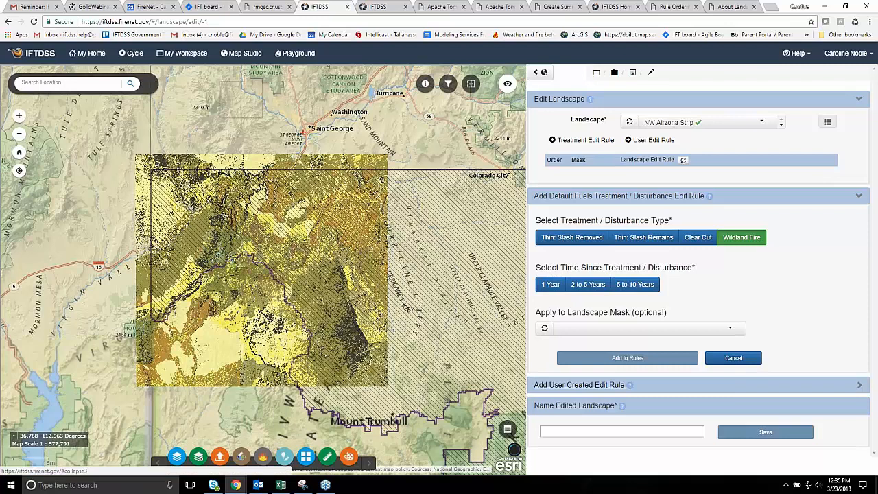
click(579, 384)
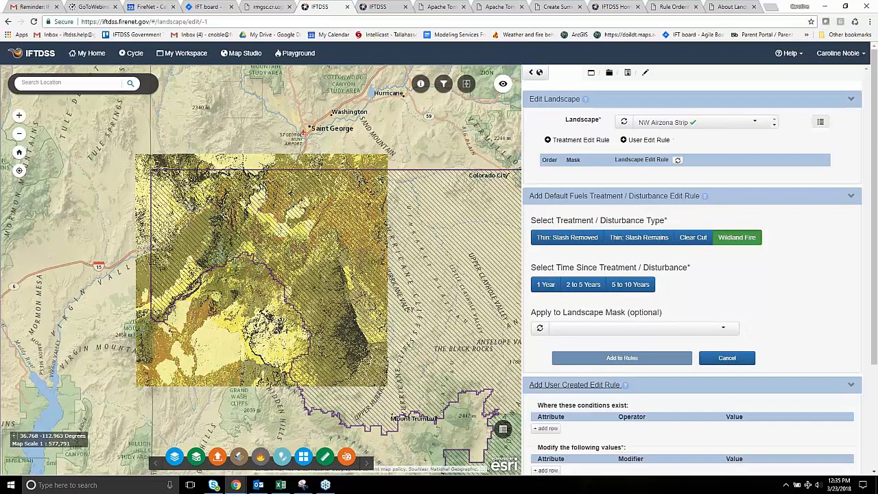
click(546, 428)
click(450, 376)
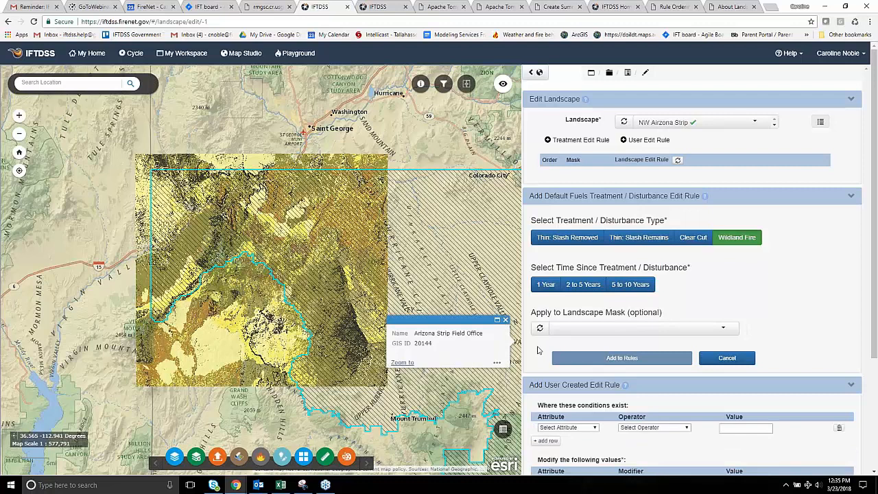
click(511, 319)
Show the Fuel Model legend of the NW Airzona Strip landscape in the layer list and examine the fuel models on the map
click(173, 457)
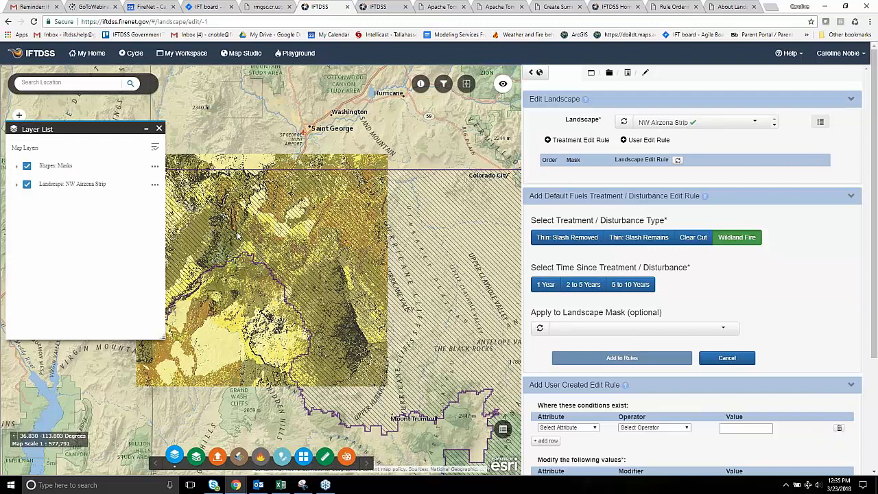
drag(236, 235, 330, 227)
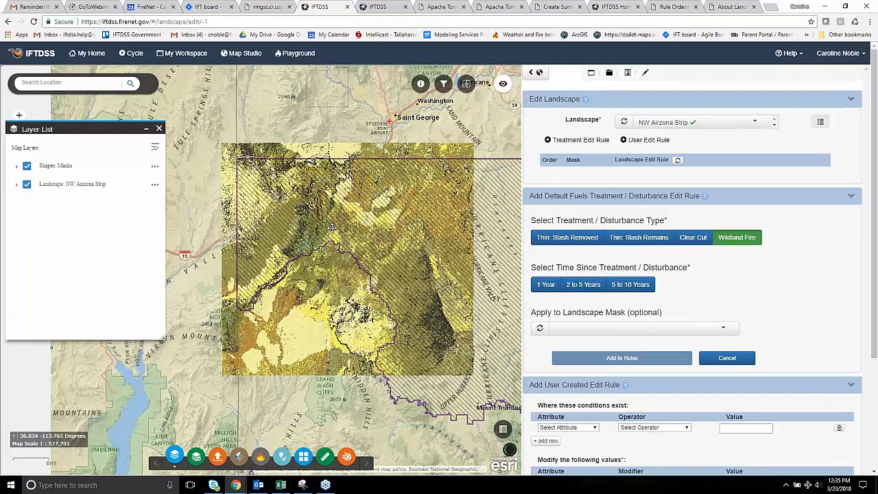
scroll(331, 228, up, 1)
click(18, 185)
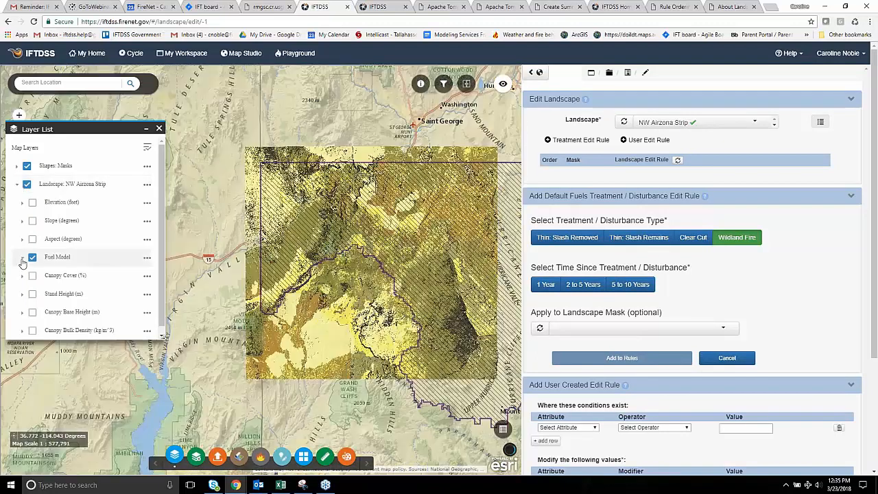
click(22, 256)
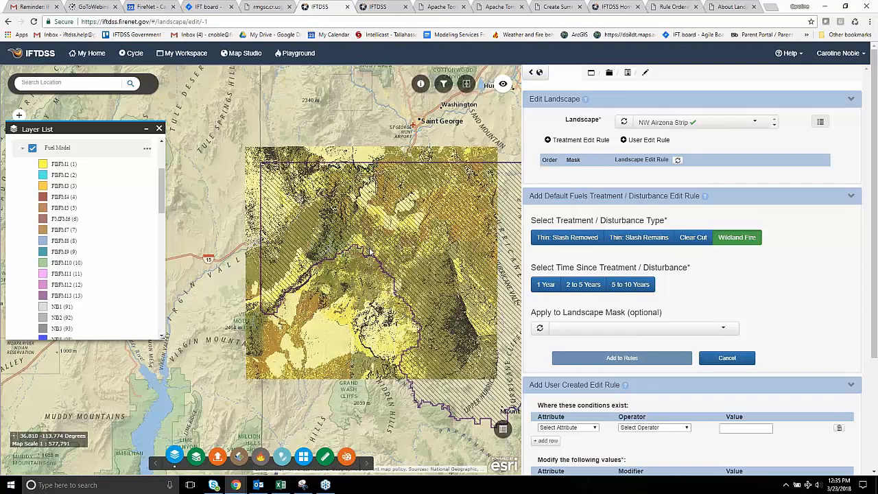
drag(371, 252, 348, 252)
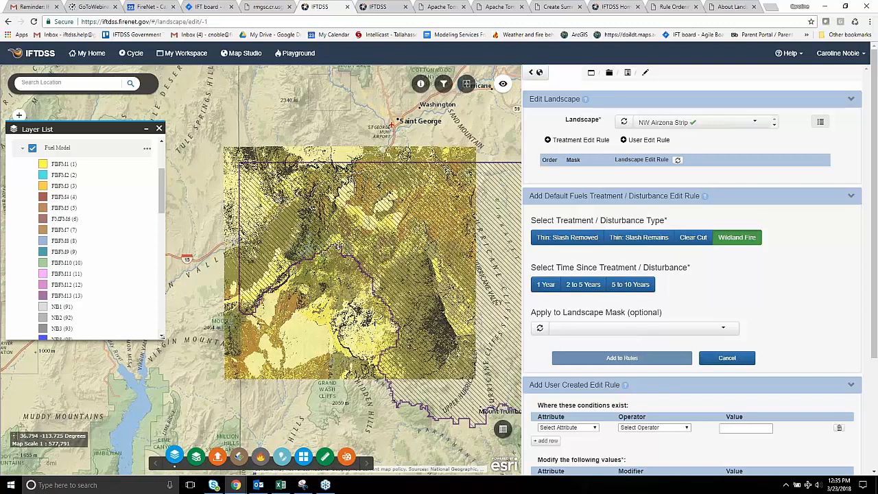
scroll(356, 252, up, 1)
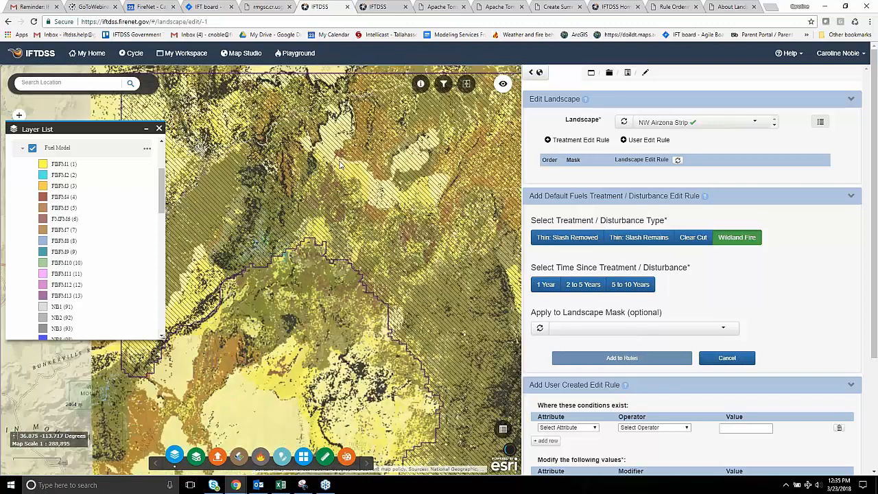
Identify the landscape values at a point in the northwestern part of the Arizona Strip, and hide the Shapes: Masks layer
click(421, 84)
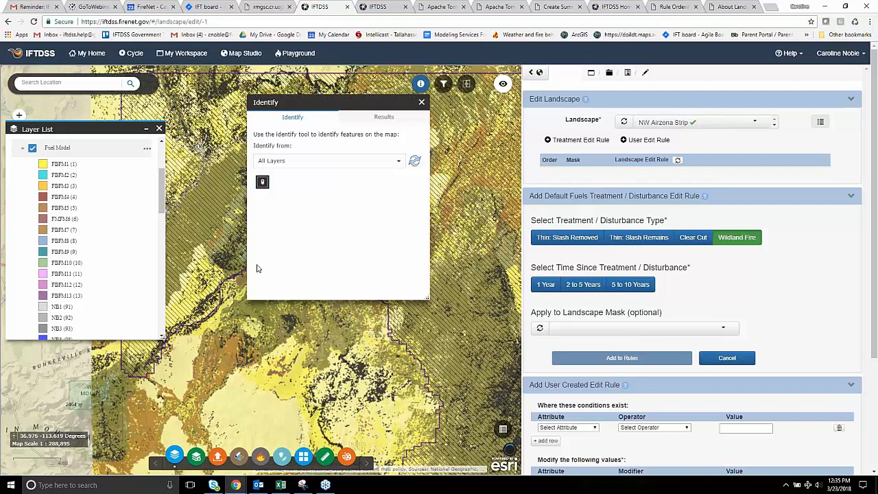
click(209, 207)
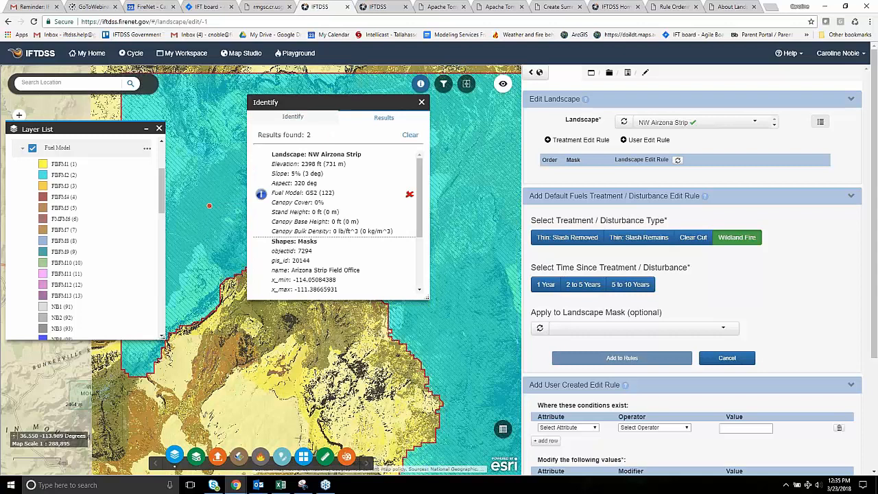
click(175, 457)
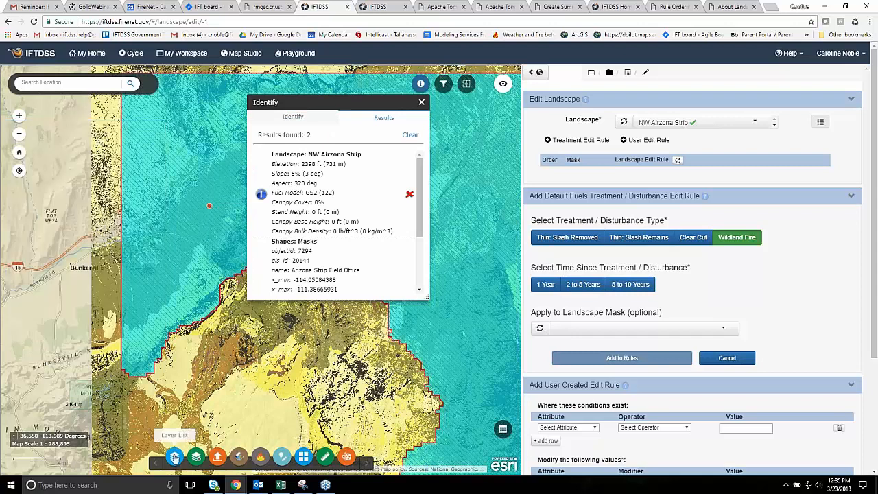
click(175, 457)
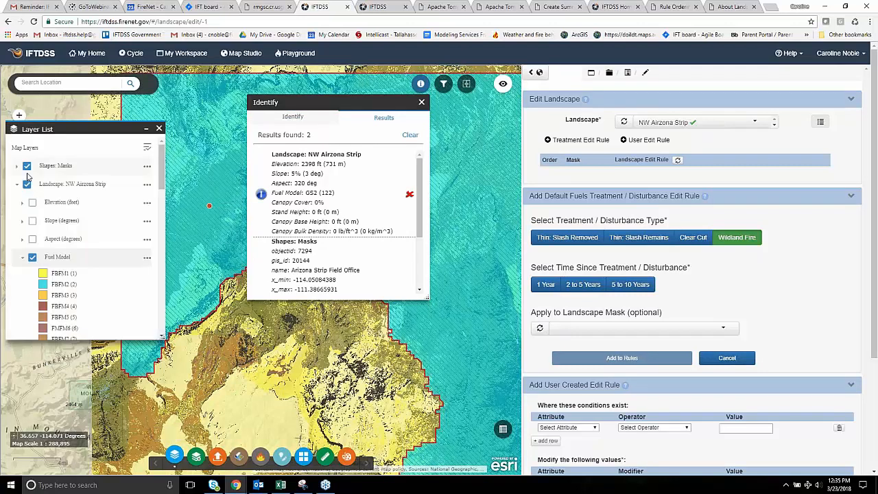
click(27, 166)
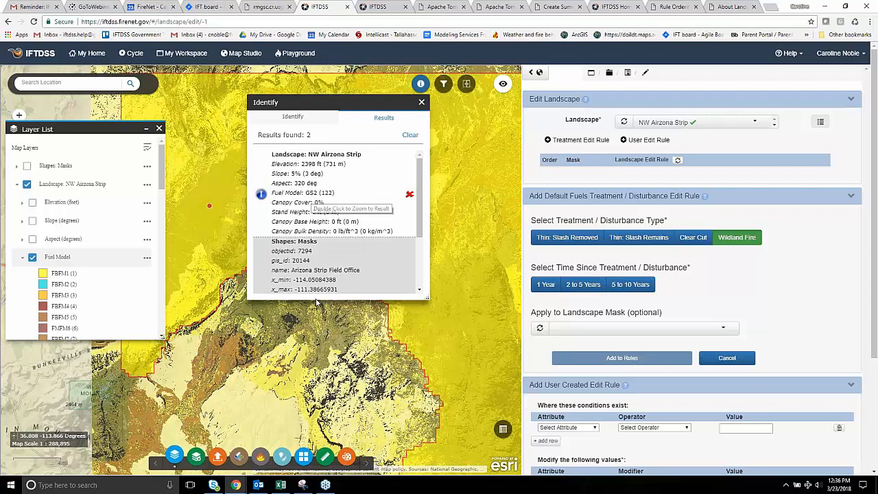
Identify the NW Airzona Strip landscape values at two further points in the southwestern part of the map
click(273, 324)
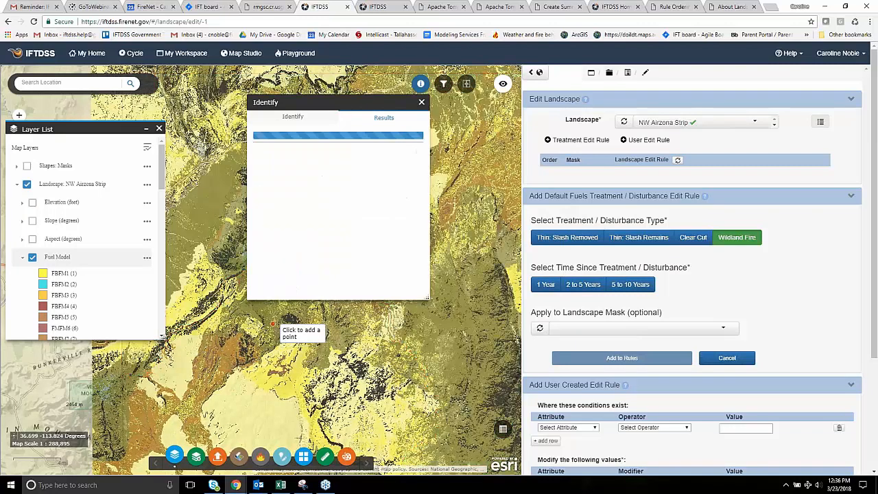
click(254, 405)
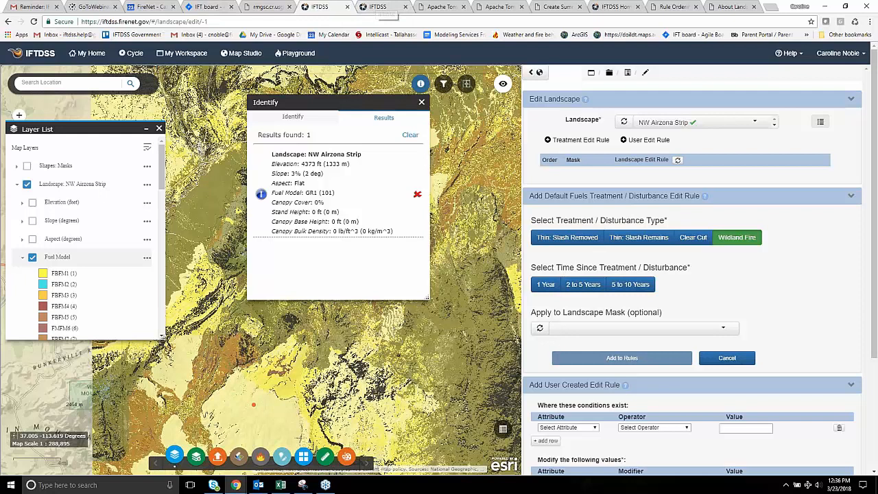
Request a landscape report for the NW Airzona Strip landscape in the BLM AZ Strip workspace folder
click(195, 57)
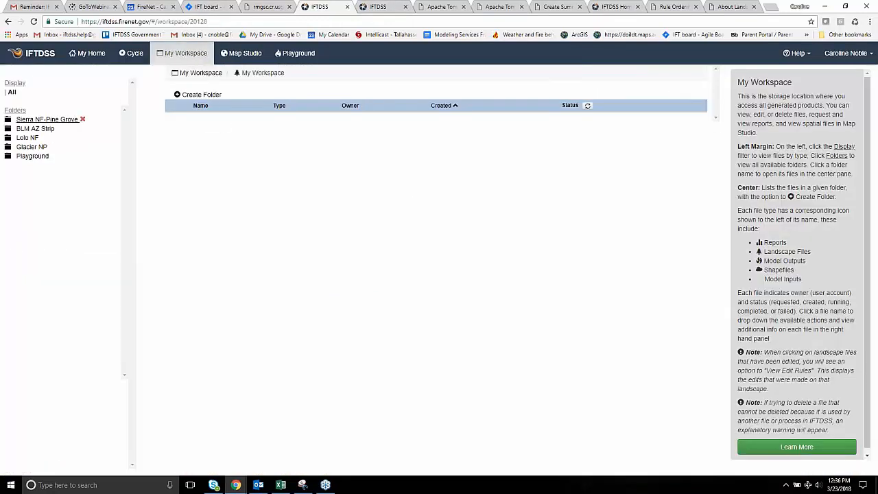
click(36, 129)
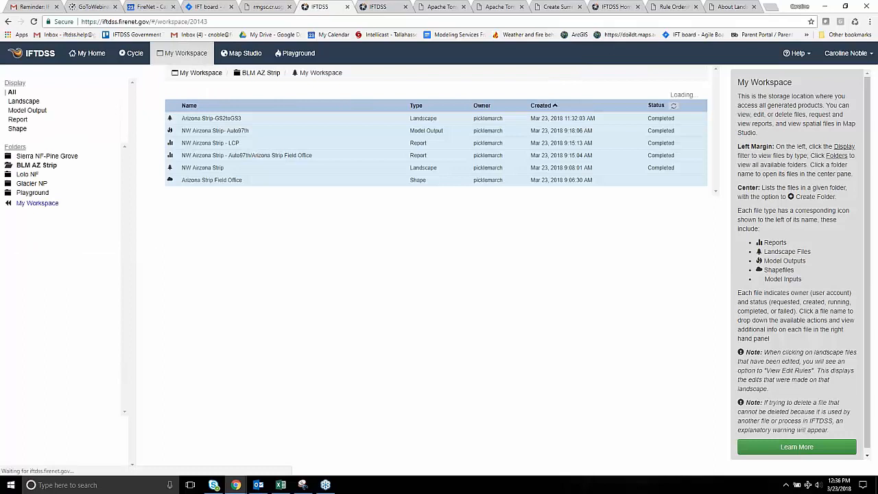
click(175, 121)
click(192, 180)
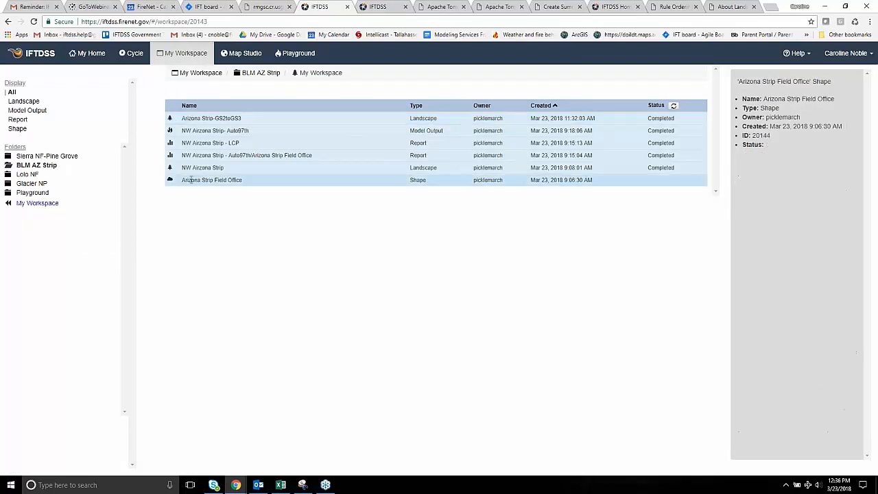
click(194, 169)
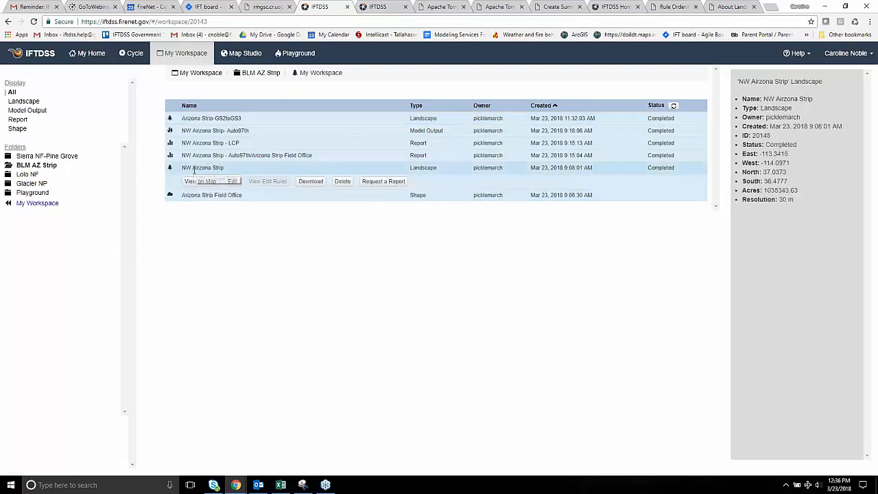
click(395, 183)
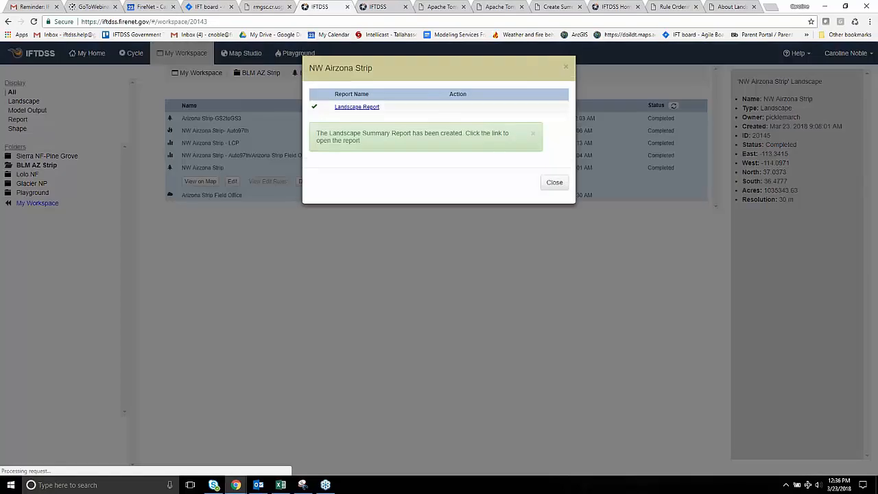
Open the NW Airzona Strip landscape report and examine its fuel model map and data summary chart
click(351, 158)
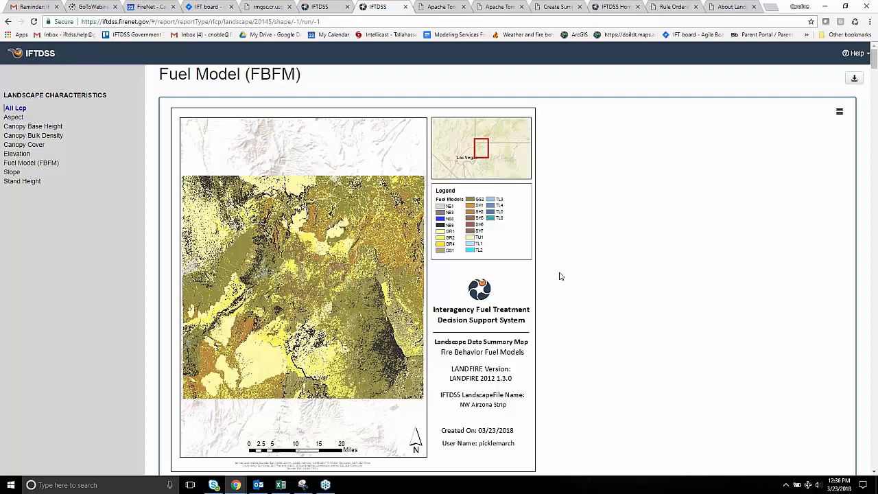
scroll(559, 276, down, 1)
scroll(559, 276, down, 4)
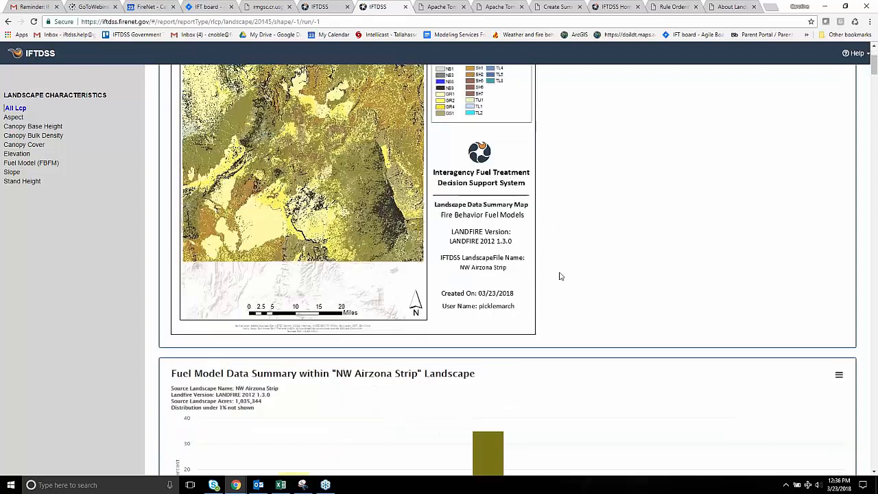
scroll(560, 274, down, 3)
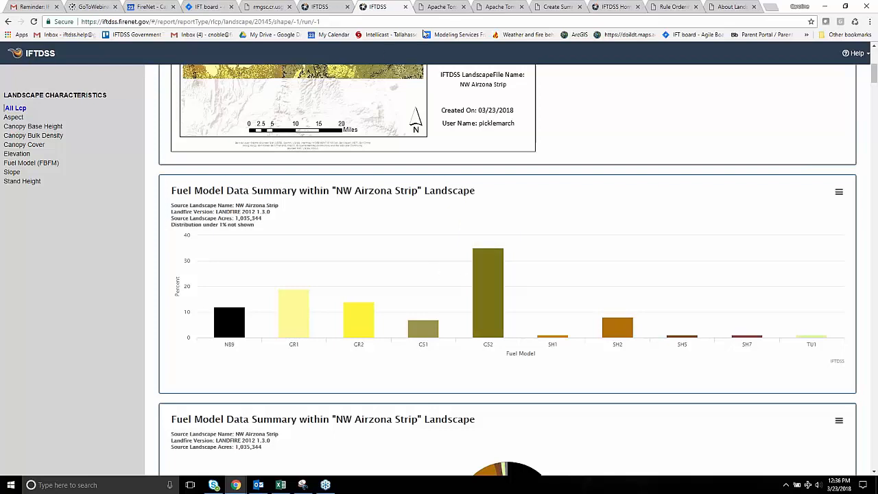
Return to the BLM AZ Strip folder and view the NW Airzona Strip landscape on the map
click(320, 7)
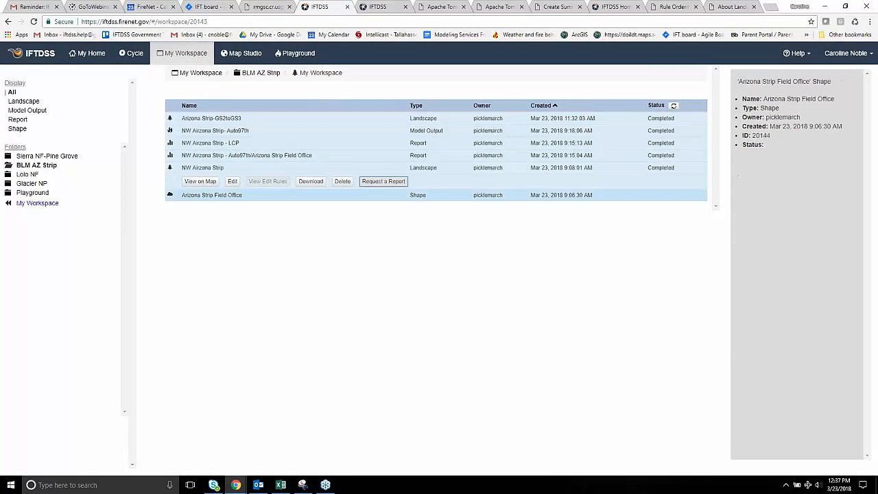
click(170, 171)
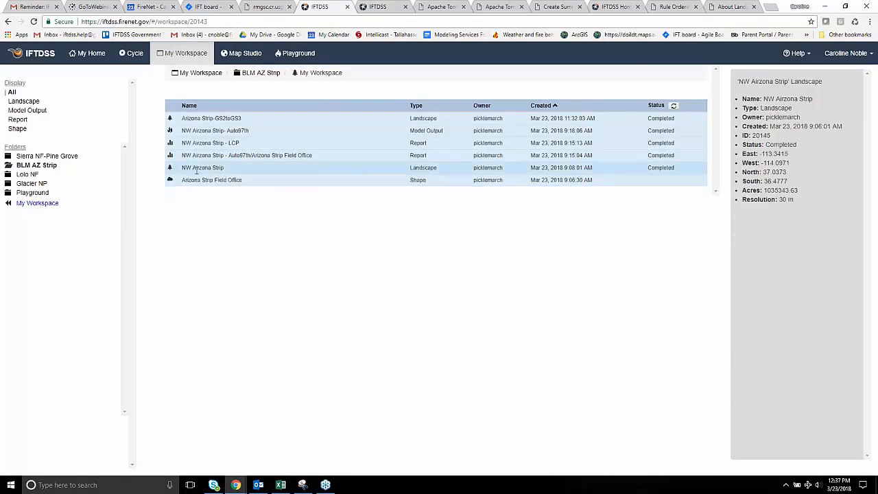
click(189, 171)
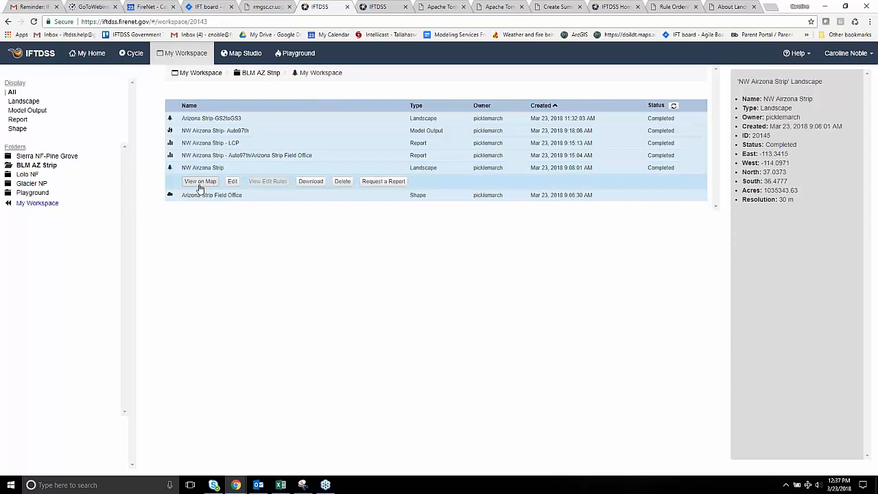
click(201, 182)
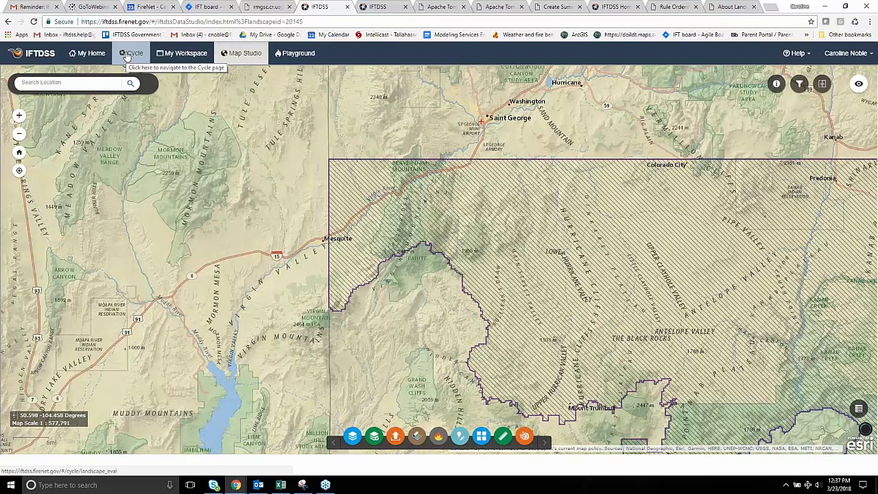
Go to landscape editing in the Cycle and load the Glacier NP Area landscape for editing
click(126, 57)
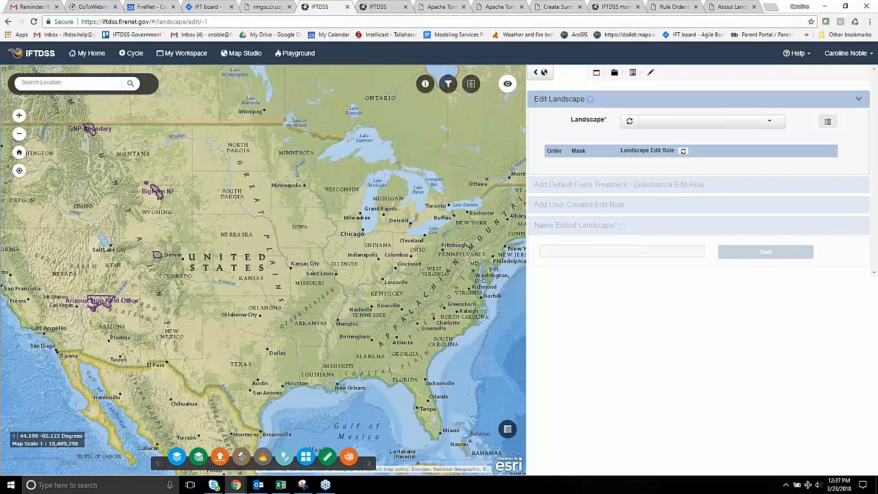
drag(403, 228, 429, 285)
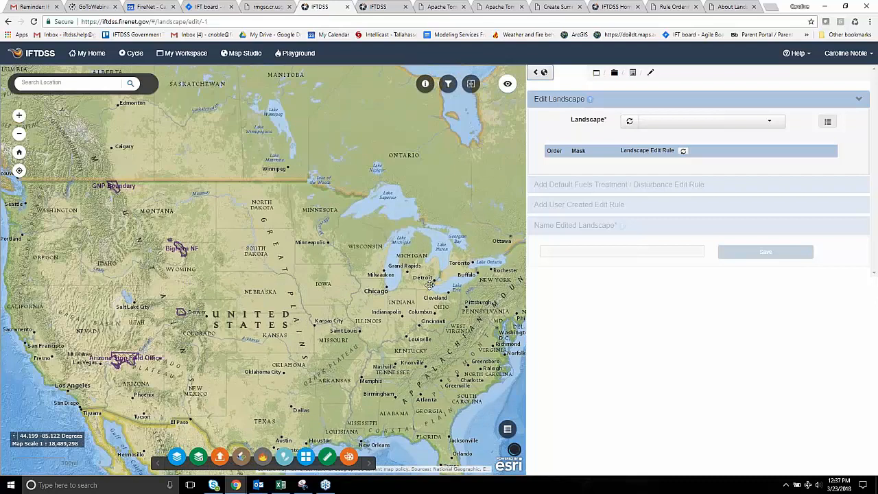
drag(194, 182, 338, 273)
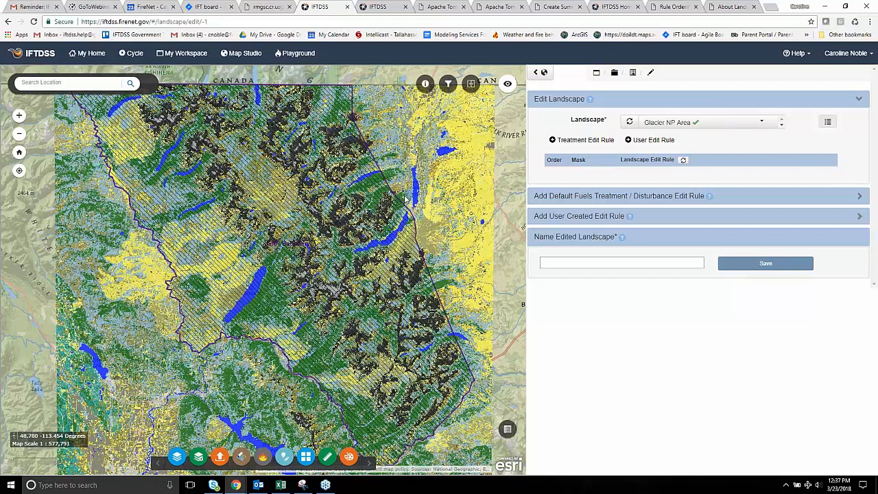
Set up a default disturbance edit rule for Wildland Fire with high severity fire and 1 year since disturbance
click(535, 197)
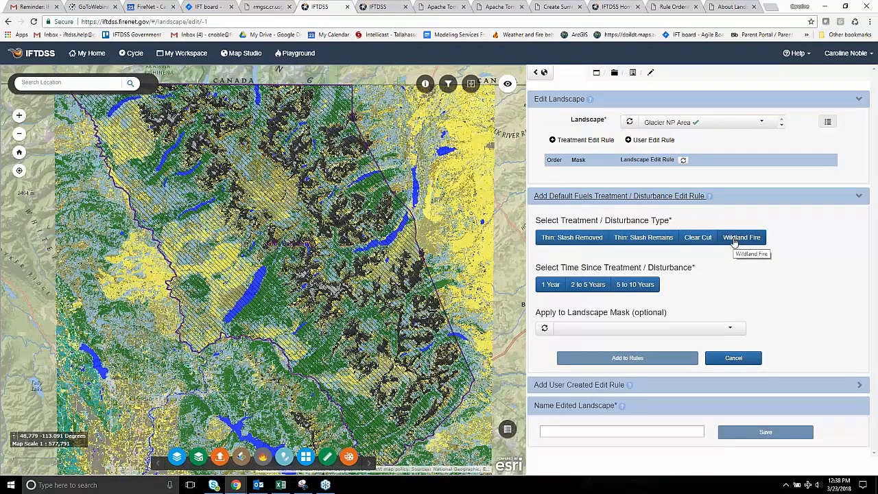
click(735, 240)
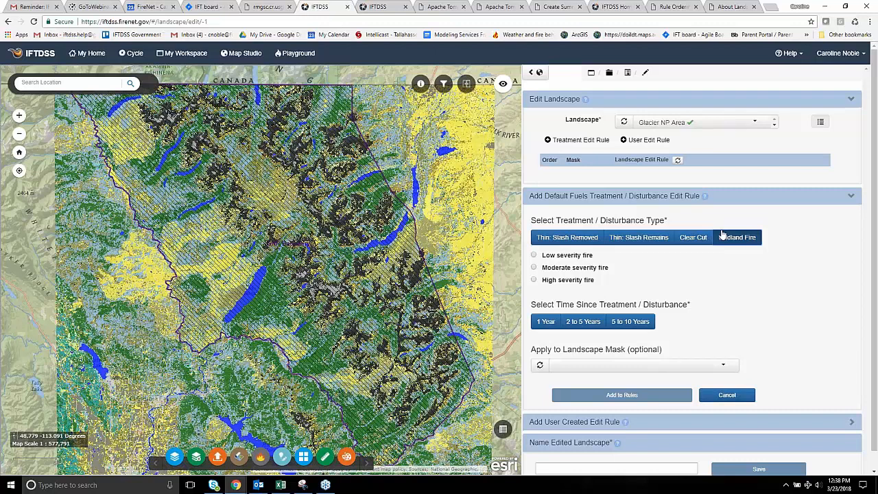
click(534, 280)
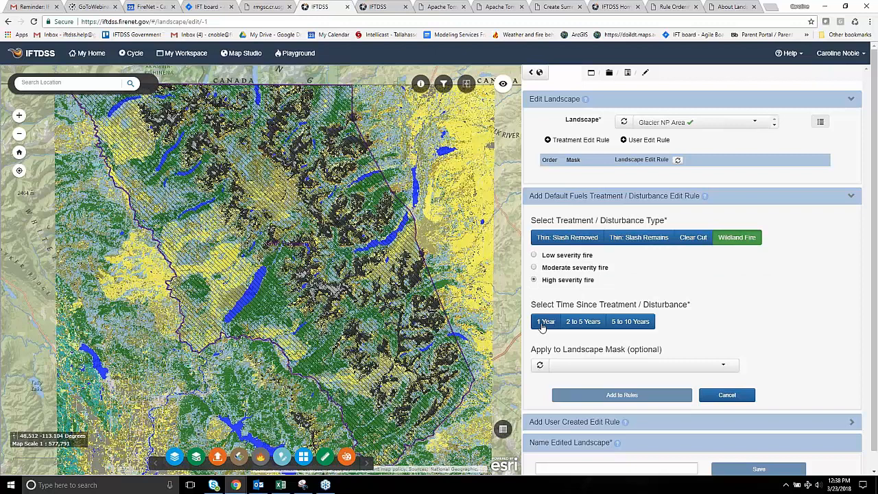
click(544, 321)
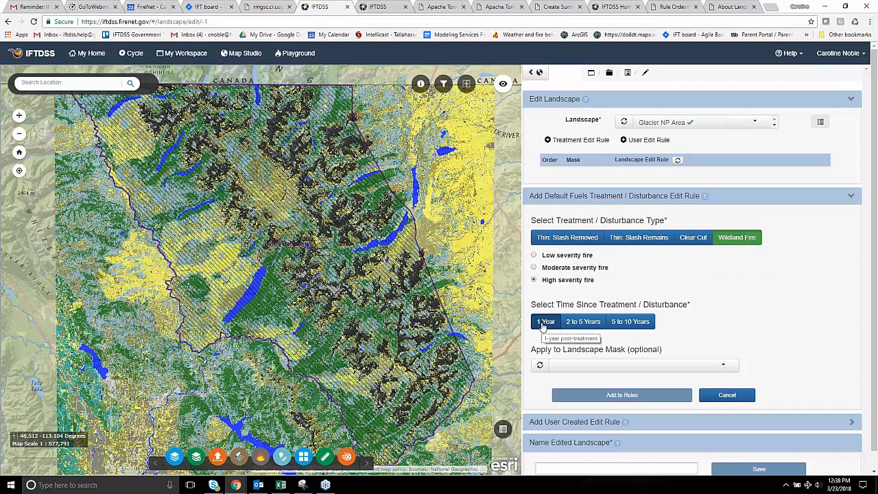
Choose mt_sprague_20170929_2214_dd83 as the landscape mask for the edit rule, replacing a first choice of GNP Boundary
click(725, 376)
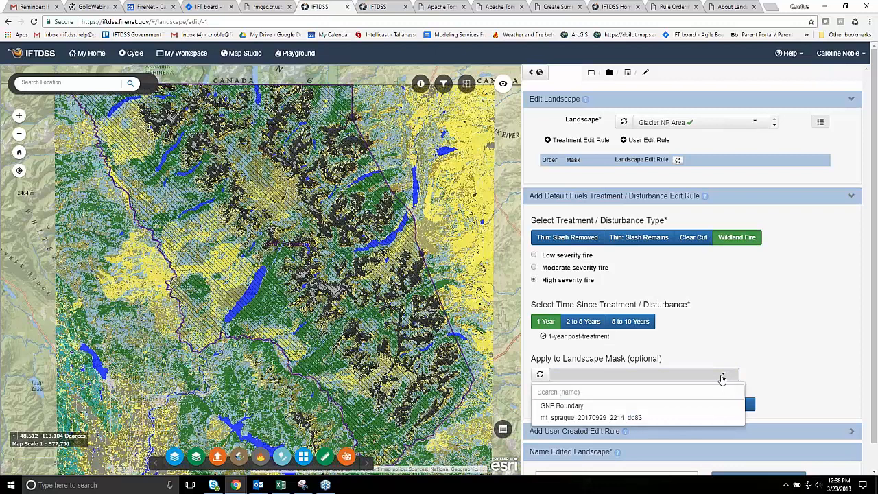
click(638, 405)
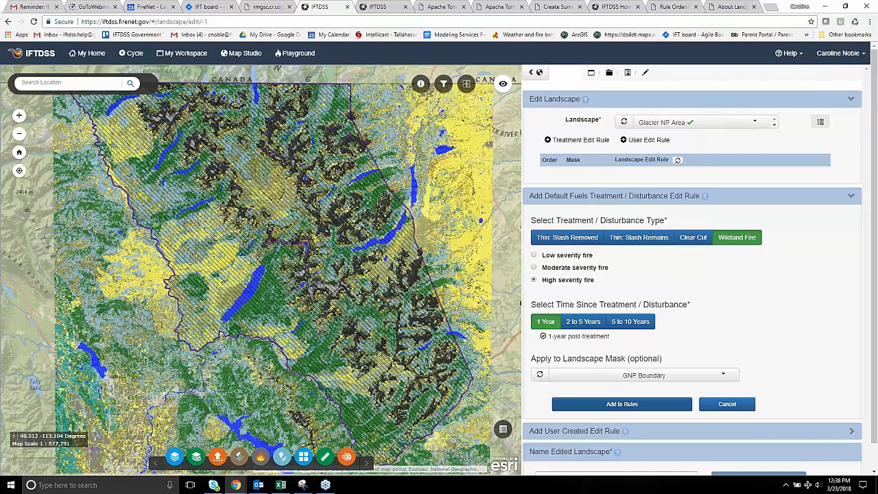
click(644, 375)
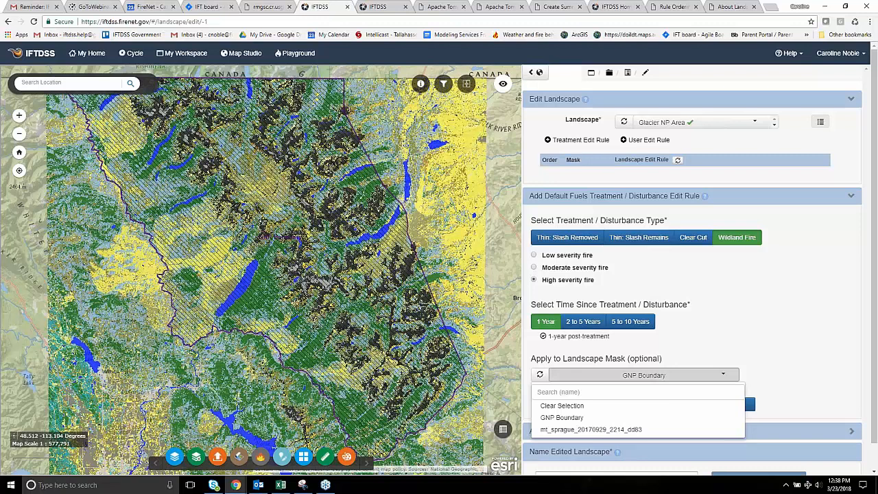
click(603, 429)
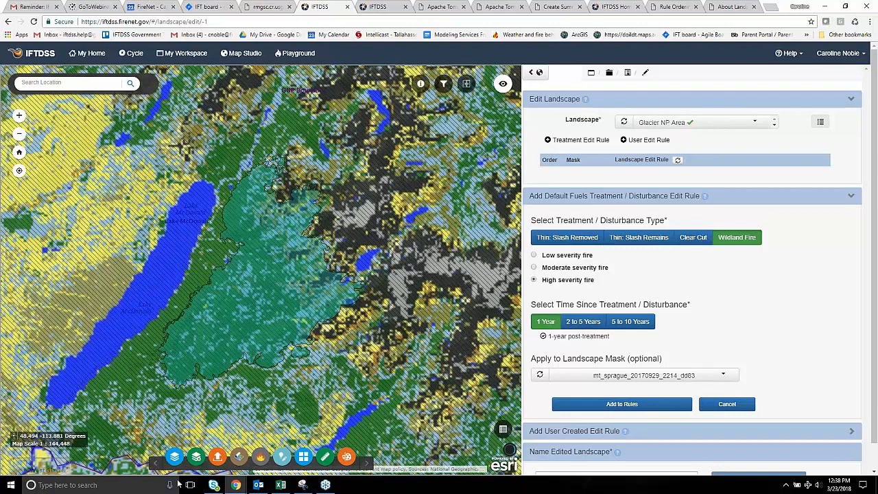
Hide the Glacier NP Area landscape layer on the map and add the wildland fire rule to the edit rules
click(174, 456)
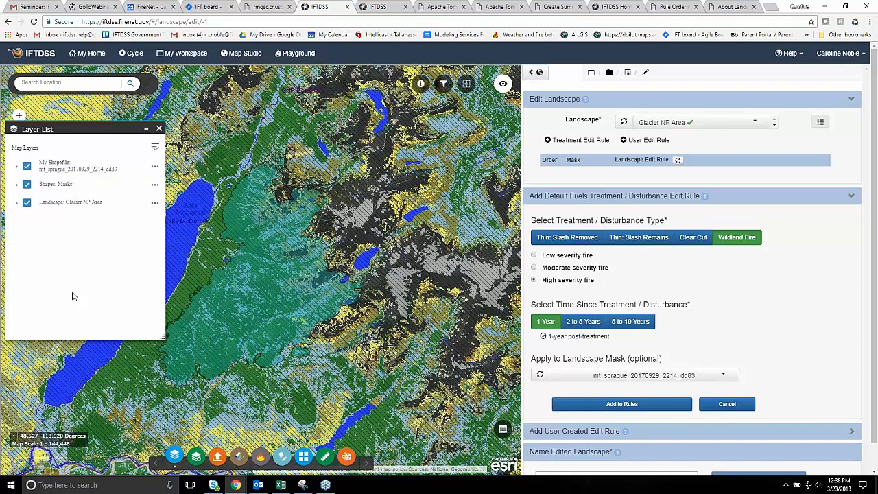
click(27, 201)
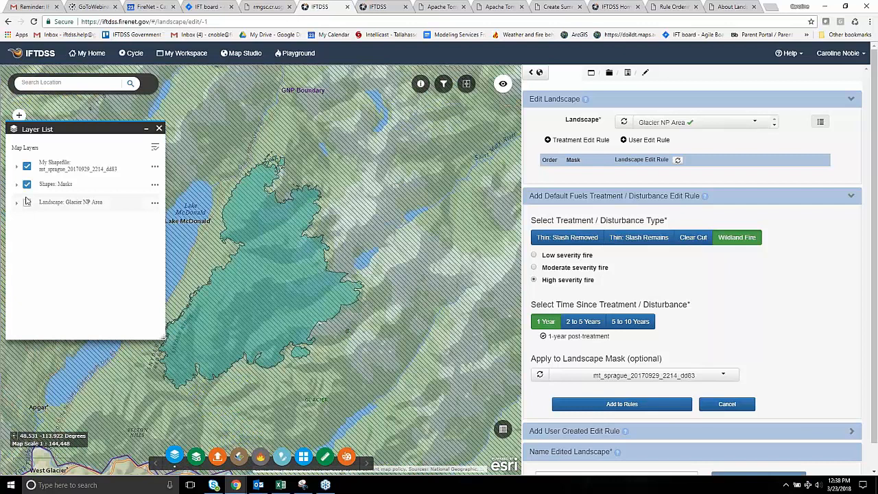
click(622, 404)
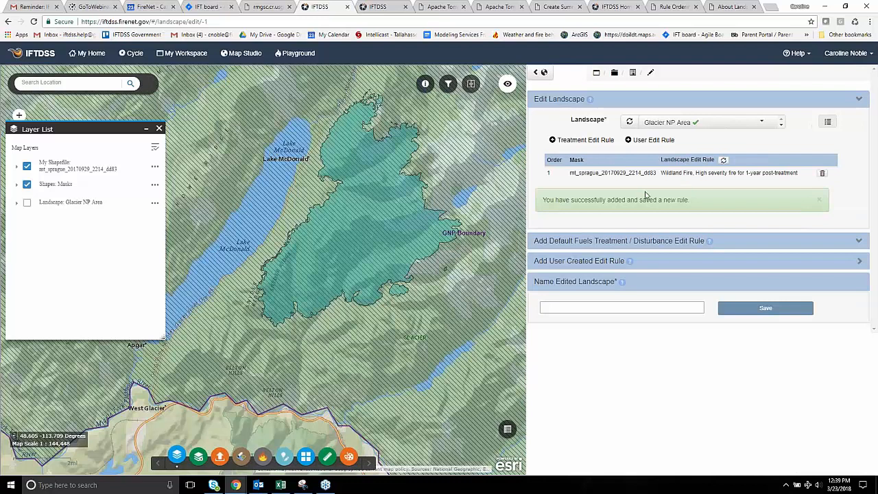
Name the edited landscape "Mt-=GNP 1 yr post sprague fire" and save it
click(548, 307)
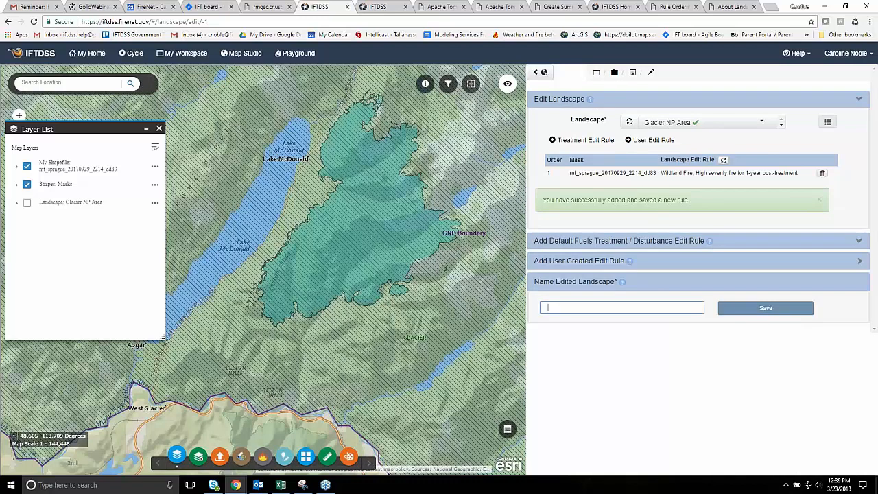
text(Mt)
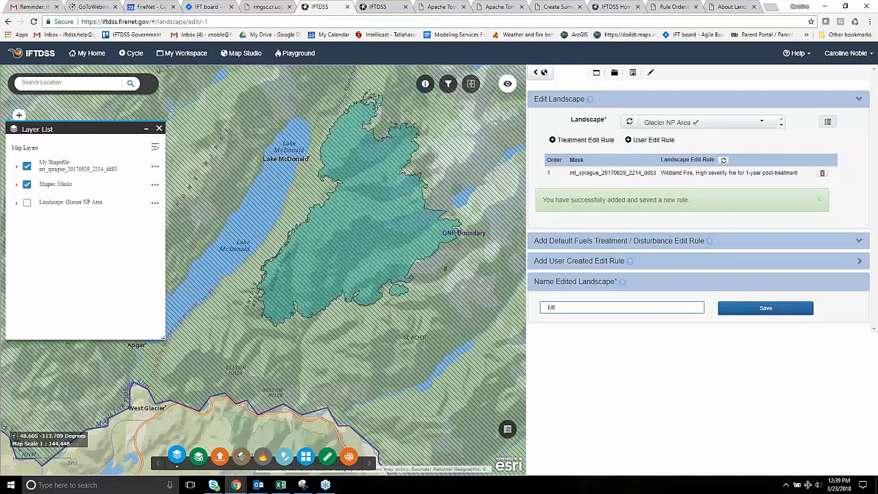
text(-=GNP 1 yr pos)
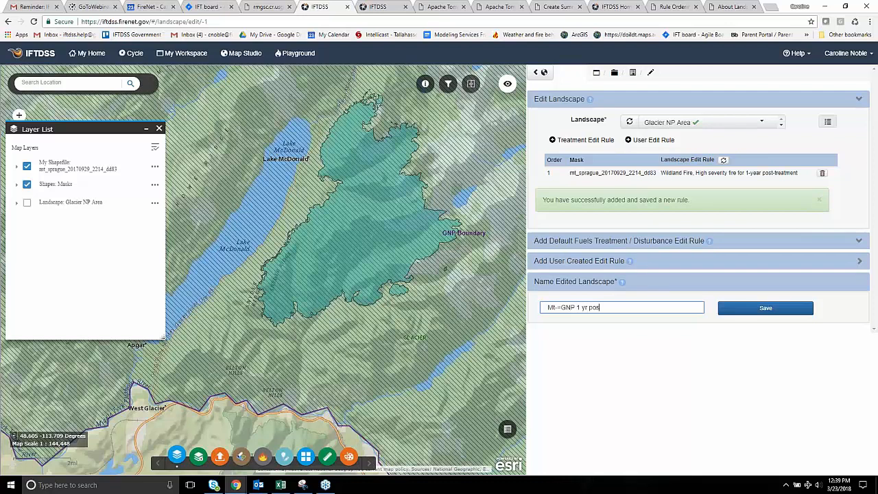
text(t sprague fire)
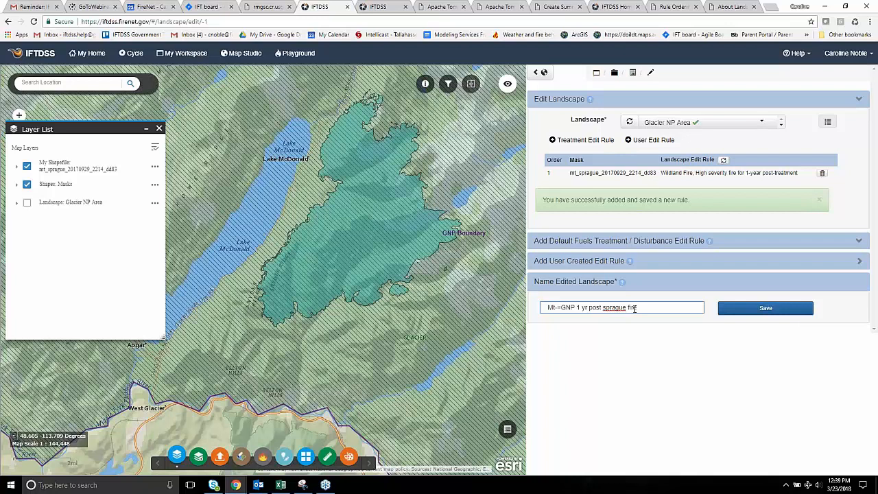
click(735, 309)
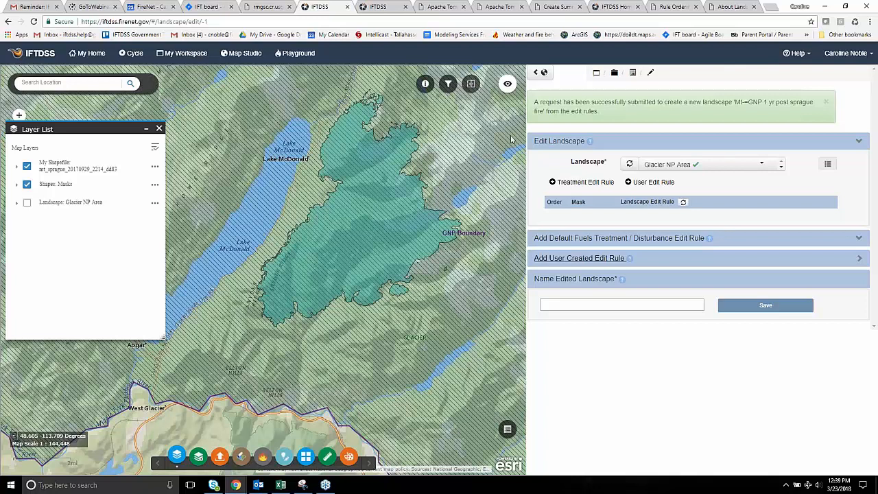
Add the landscape "Glacier NP - 1 Year Post SC Fire High Sev" to the map
click(243, 456)
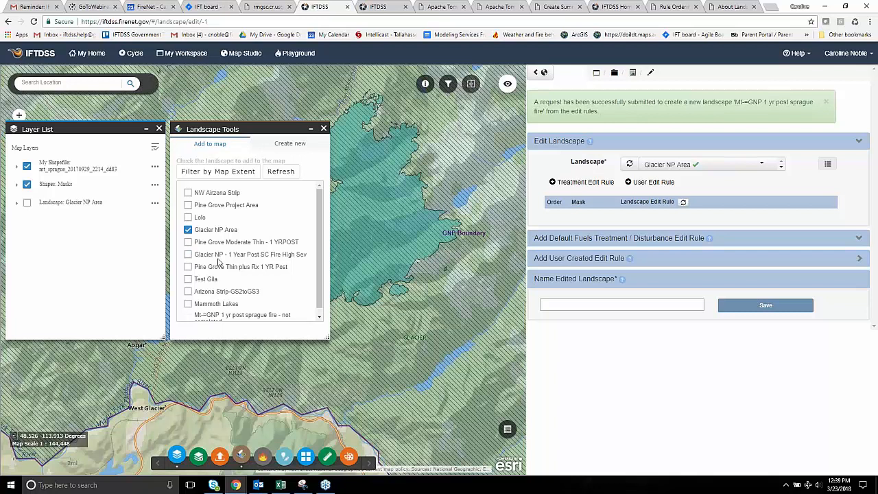
scroll(323, 277, down, 1)
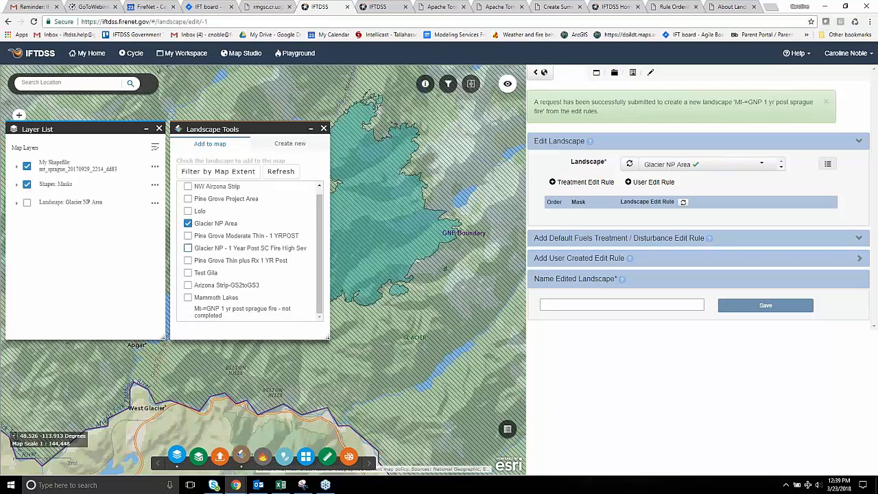
click(196, 248)
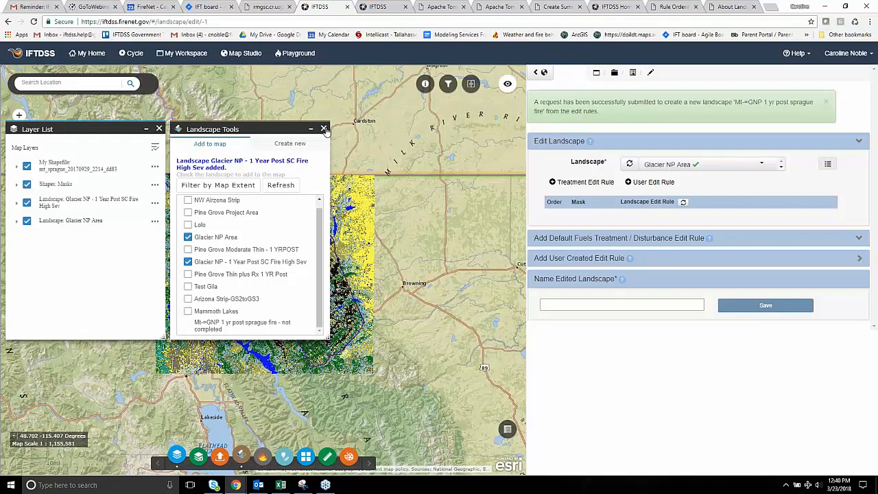
click(323, 129)
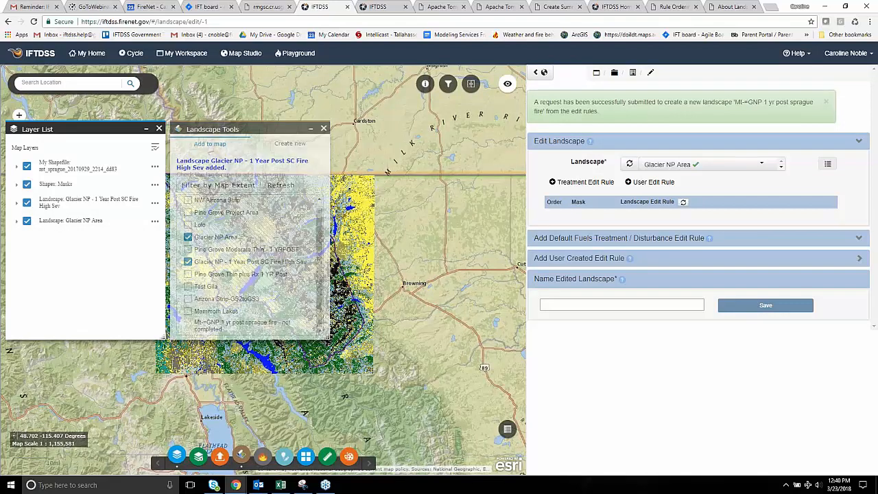
Hide the Shapes: Masks and mt_sprague_20170929_2214_dd83 layers to expose the landscape data within the Sprague fire area
click(26, 184)
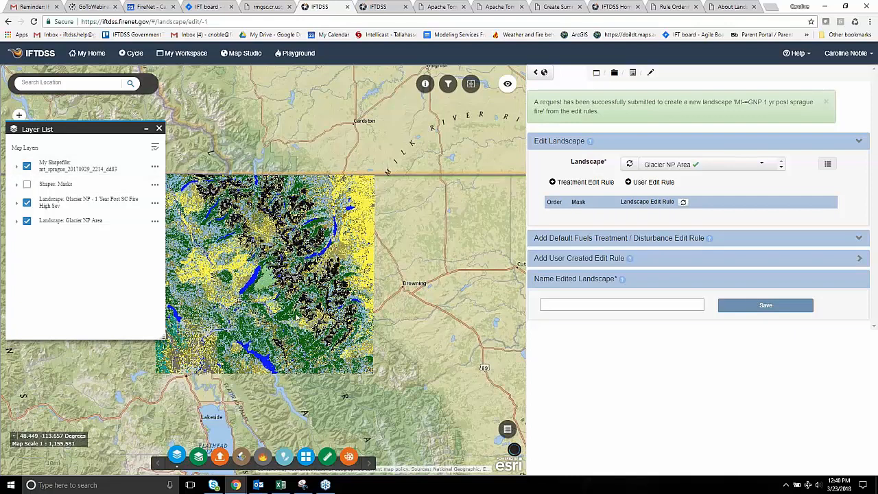
scroll(297, 317, up, 1)
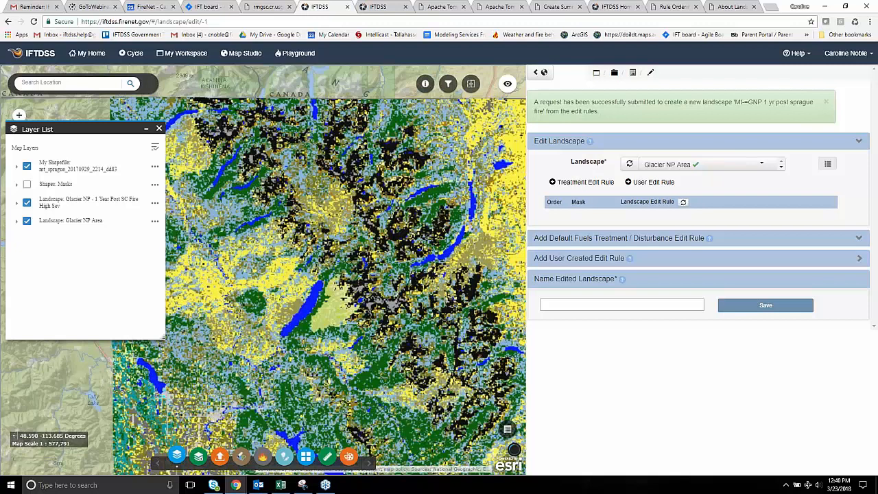
scroll(341, 325, up, 2)
scroll(449, 205, up, 1)
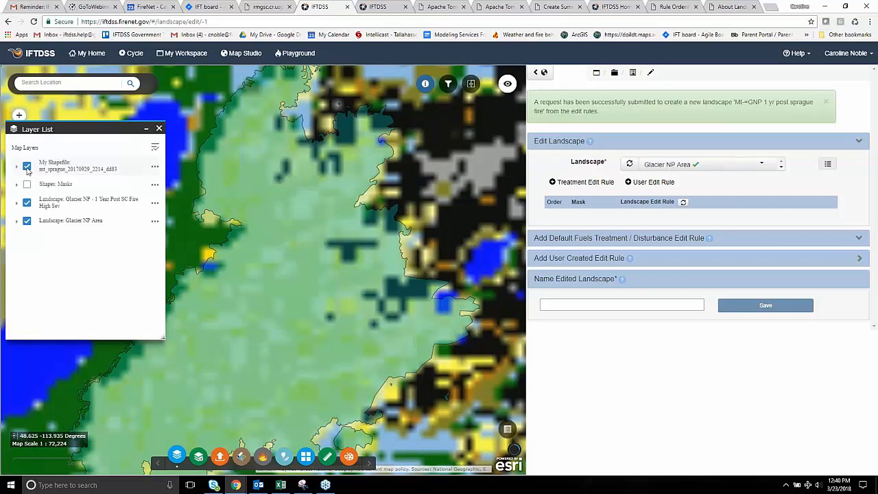
click(27, 167)
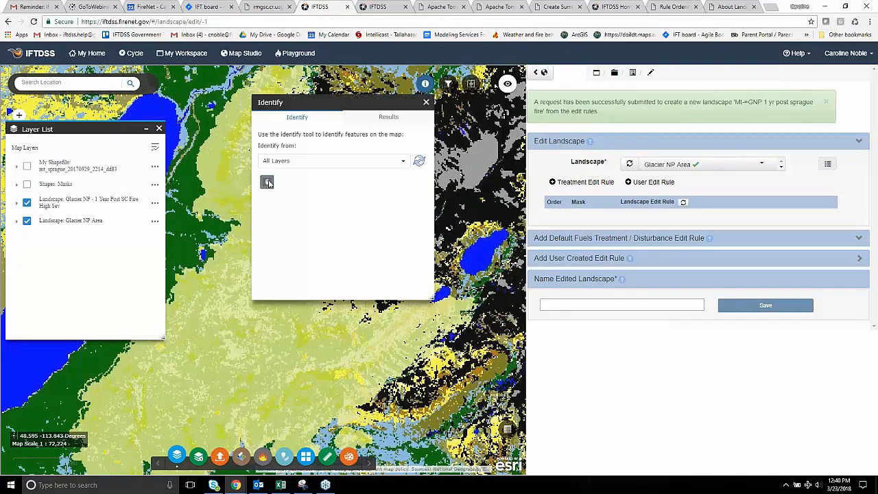
Identify a point inside the Sprague fire area and compare the fuel attributes of the original and post-fire landscapes
click(267, 182)
click(216, 320)
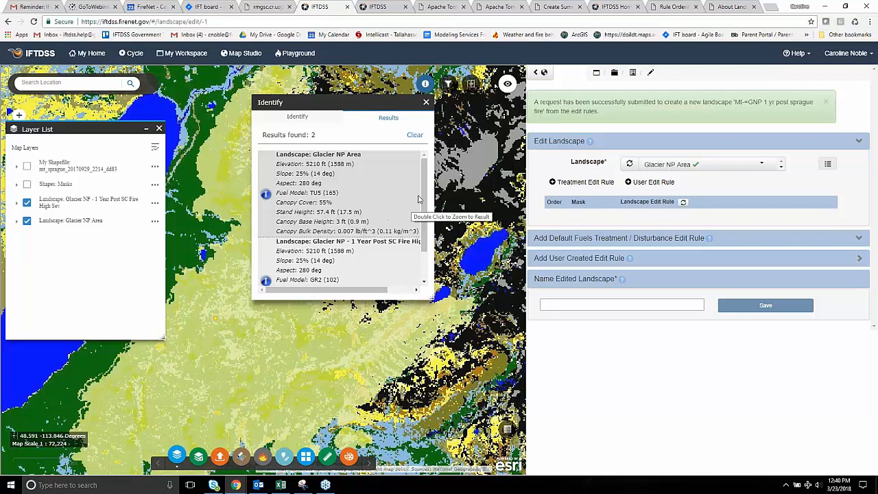
scroll(425, 197, down, 1)
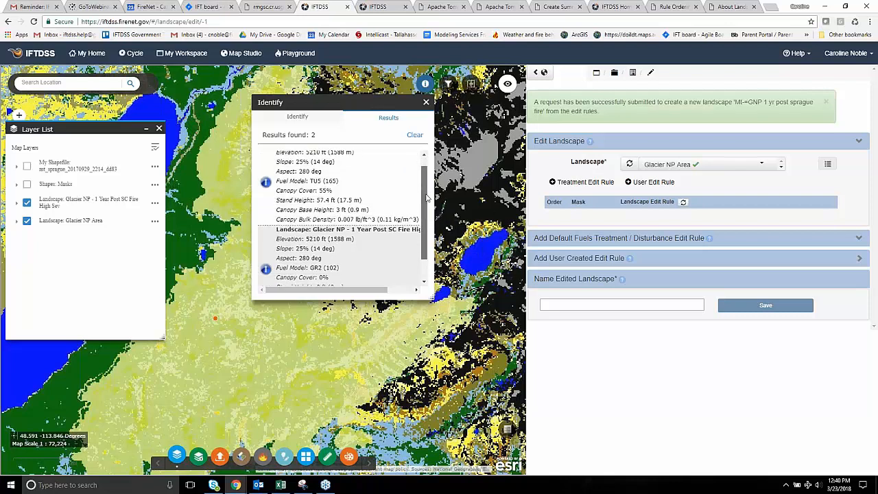
drag(426, 197, 425, 226)
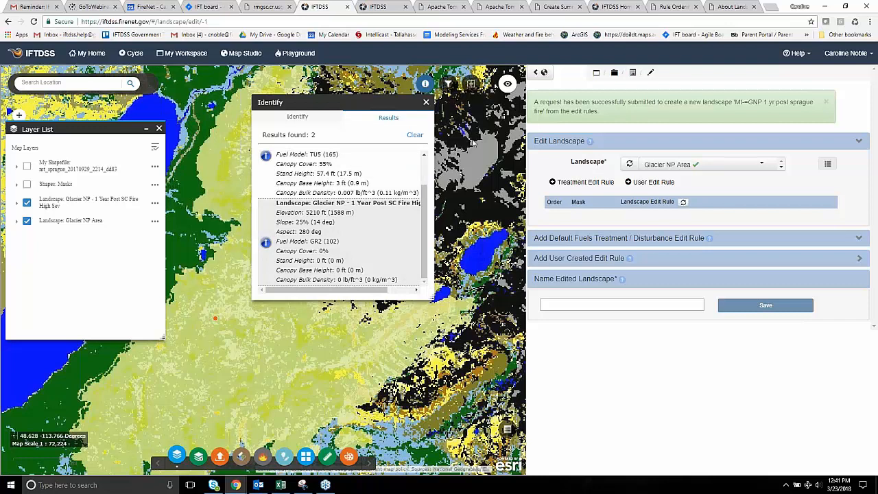
click(426, 102)
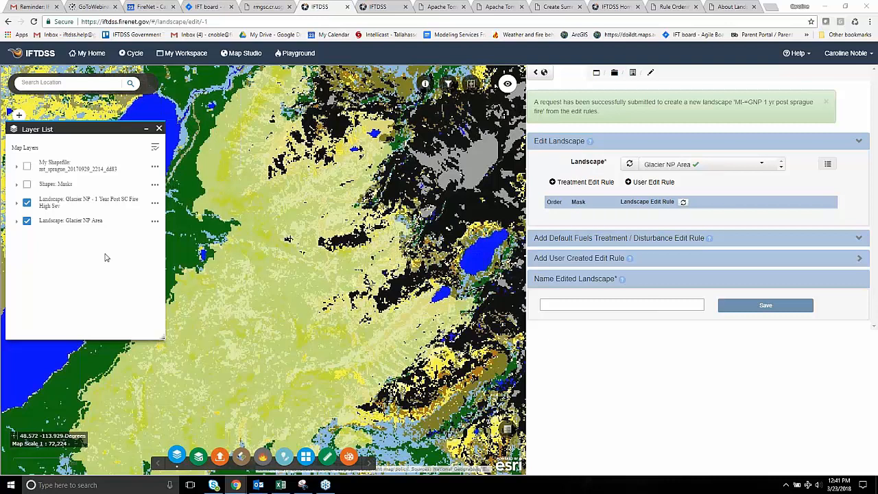
Start a new landscape edit with the map shown alongside and choose Pine Grove Project Area as the starting landscape
click(118, 55)
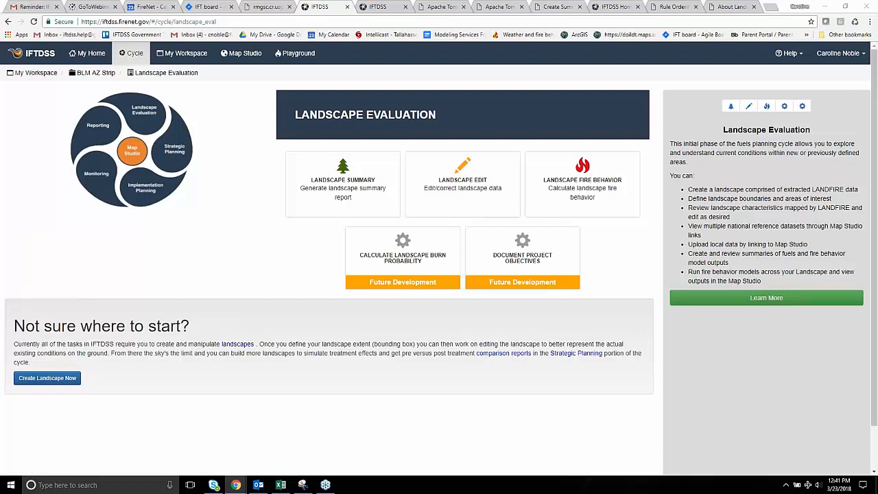
click(452, 189)
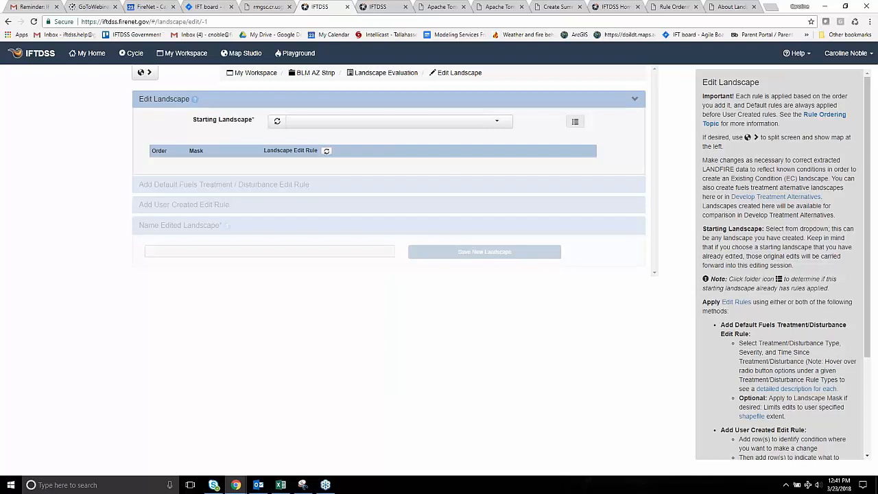
click(144, 72)
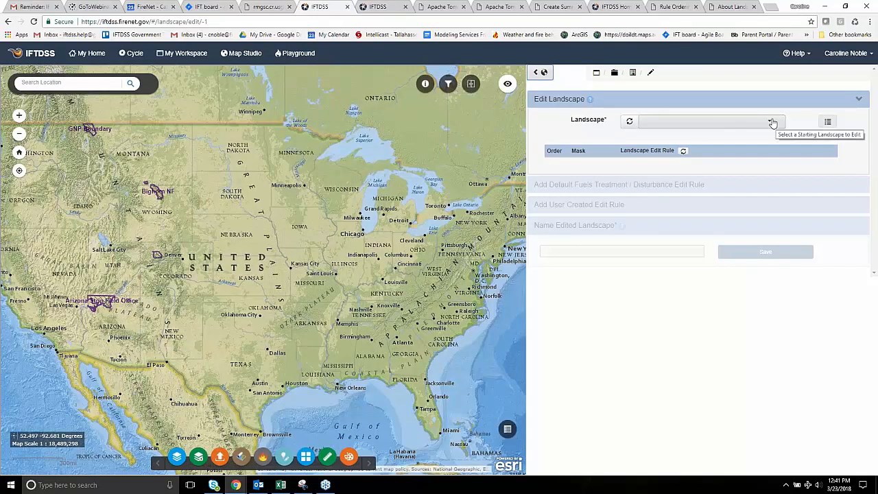
click(773, 121)
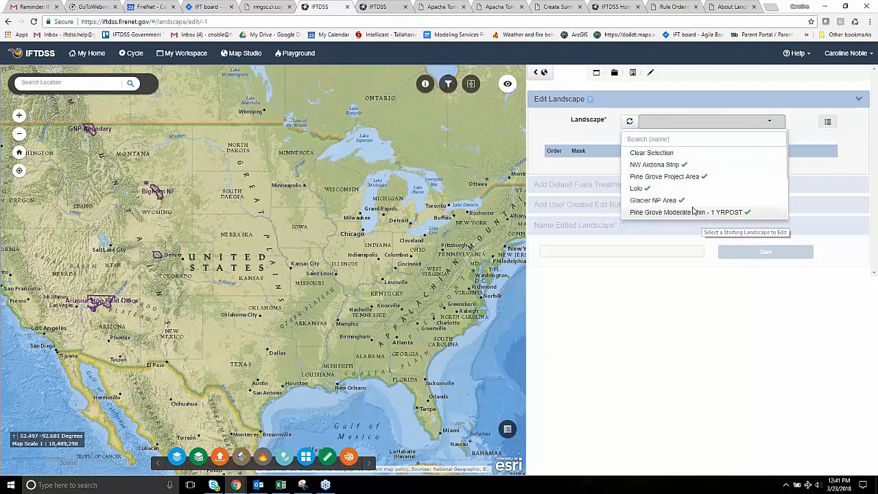
click(668, 176)
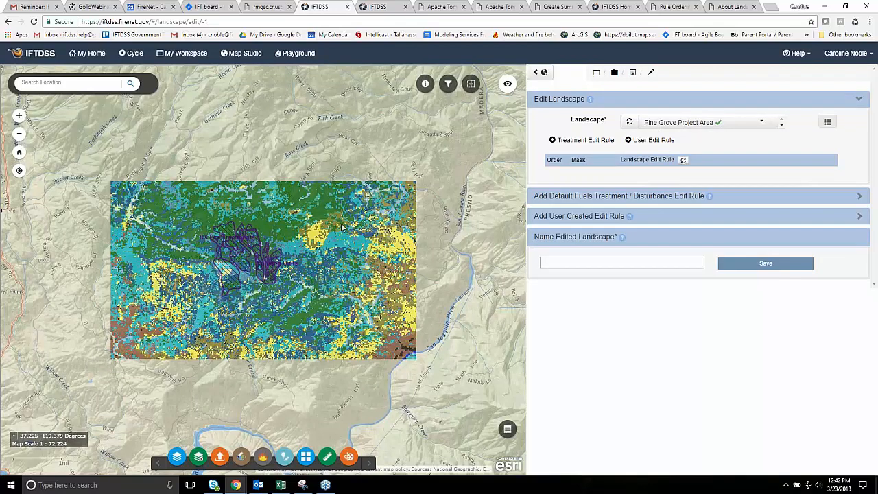
Hide the Shapes: Masks layer over the Pine Grove landscape
drag(342, 227, 437, 203)
click(177, 456)
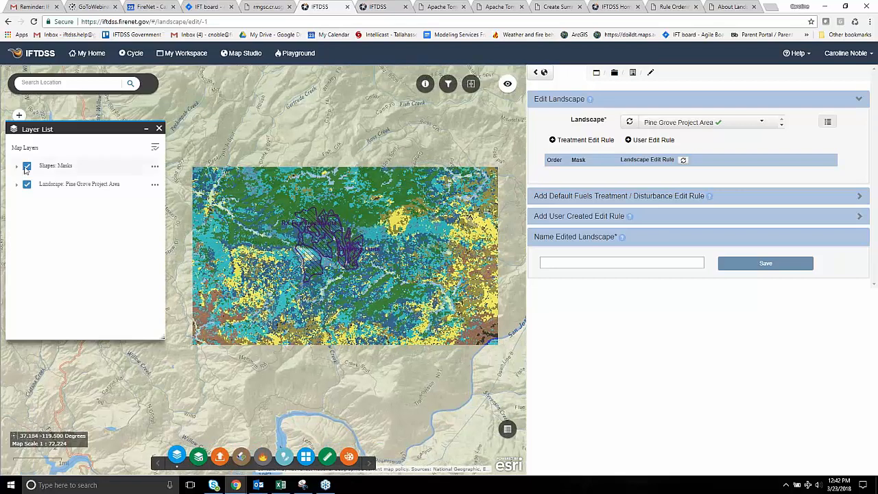
click(26, 167)
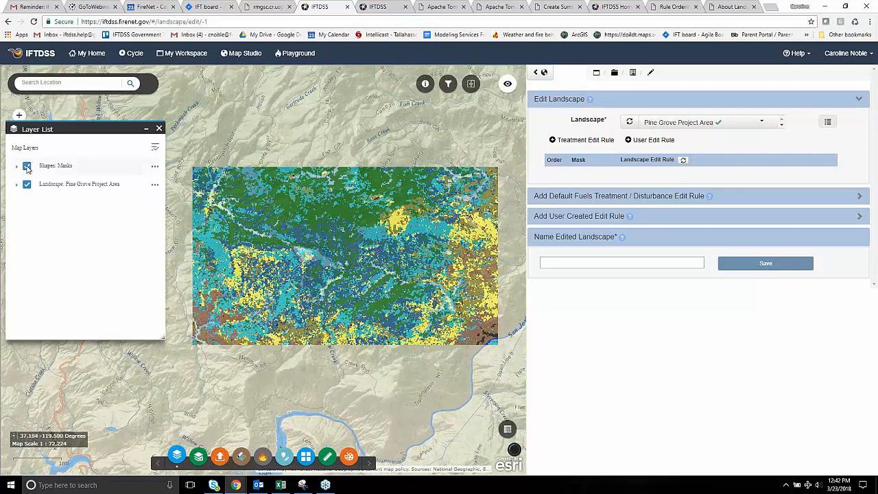
Add the pinegrove proposed analysis areas shapefile, Thinning Units and RX Fire Treatments from the Sierra NF-Pine Grove folder to the map
click(198, 457)
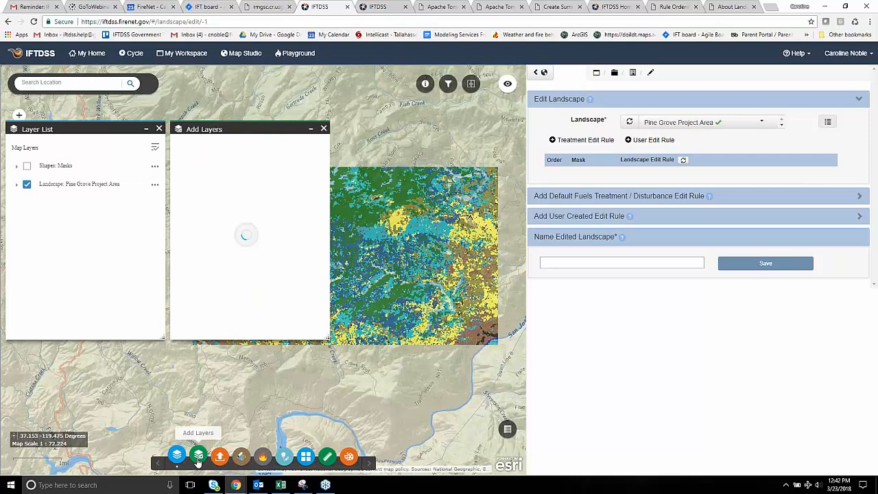
click(283, 143)
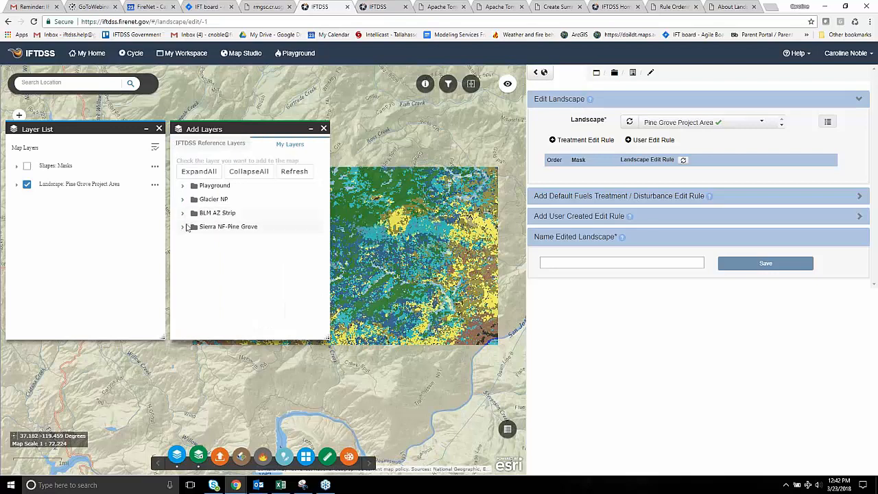
click(182, 230)
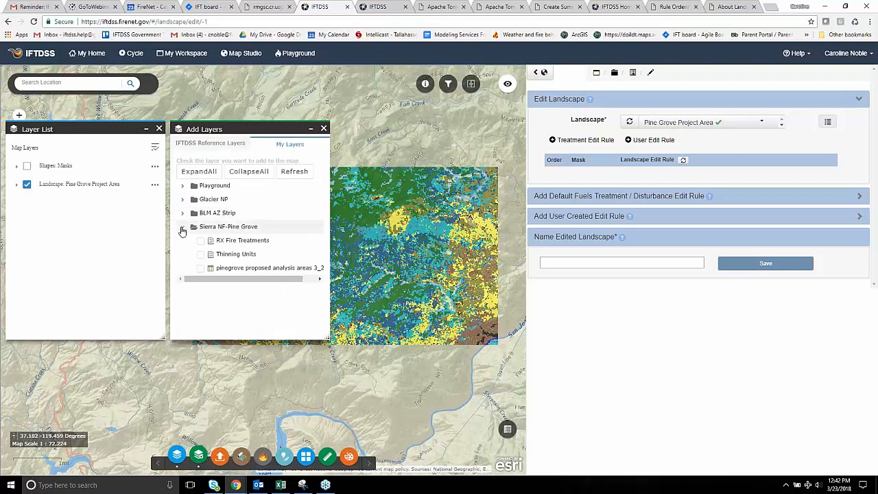
click(200, 270)
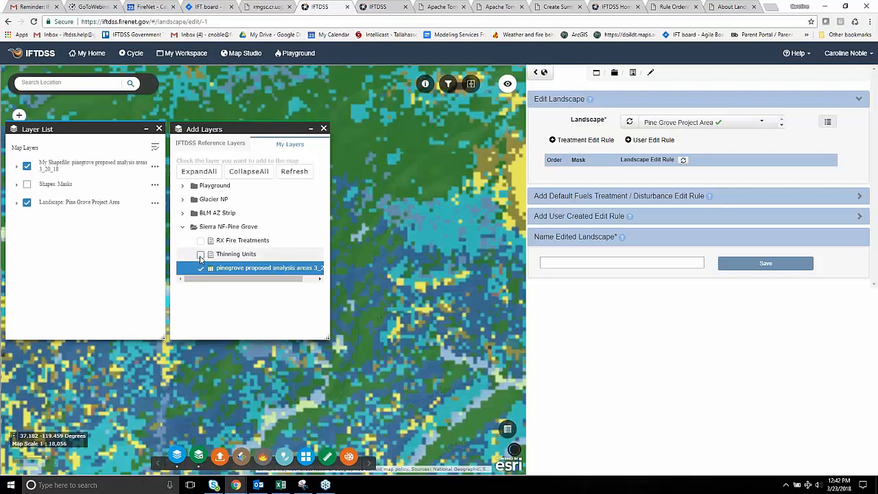
click(200, 254)
click(200, 241)
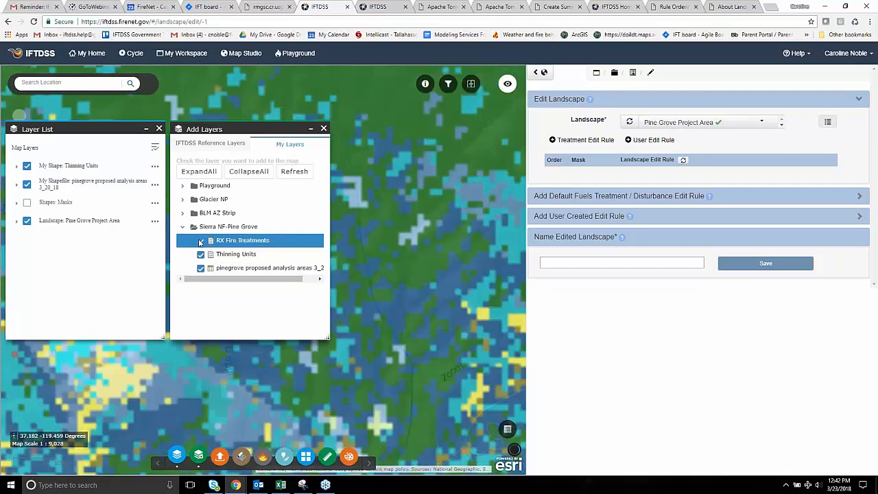
click(324, 129)
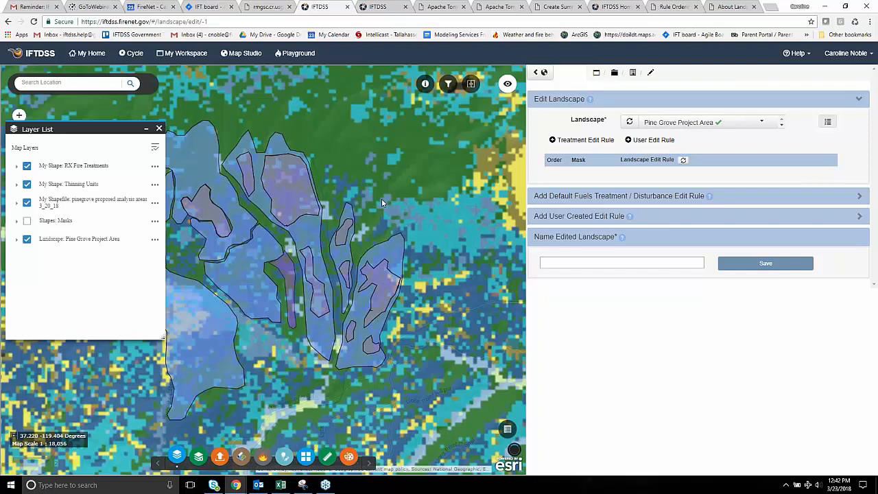
Hide the pinegrove proposed analysis areas and Thinning Units layers, leaving RX Fire Treatments shown over the landscape
click(26, 204)
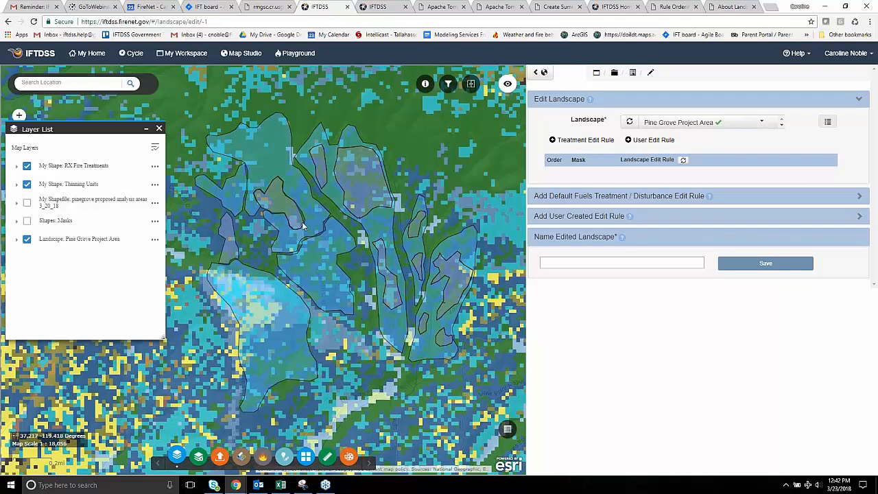
drag(304, 227, 309, 261)
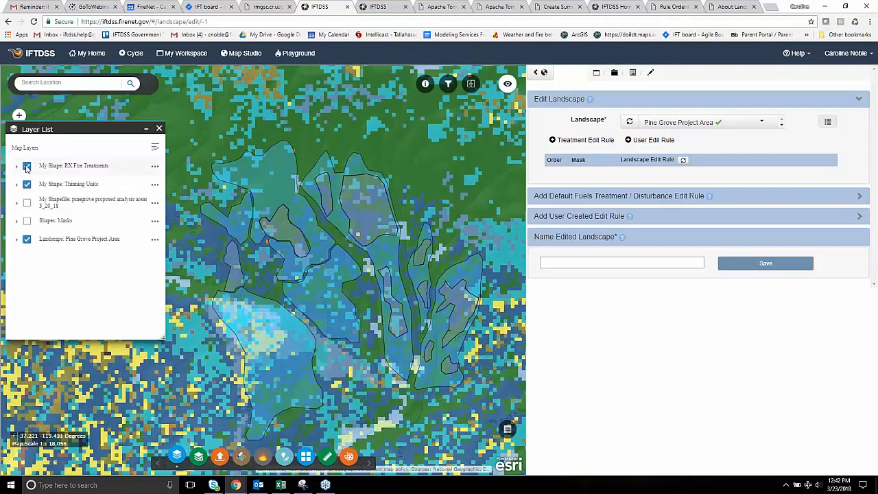
click(27, 166)
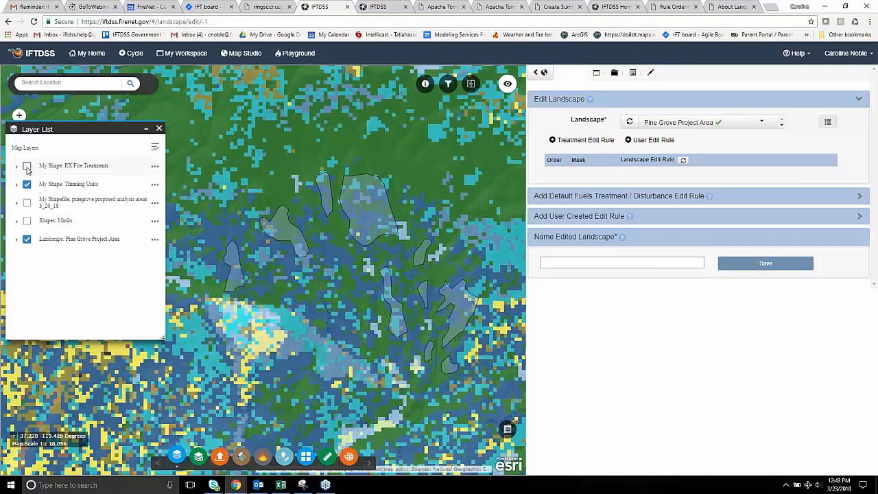
click(27, 167)
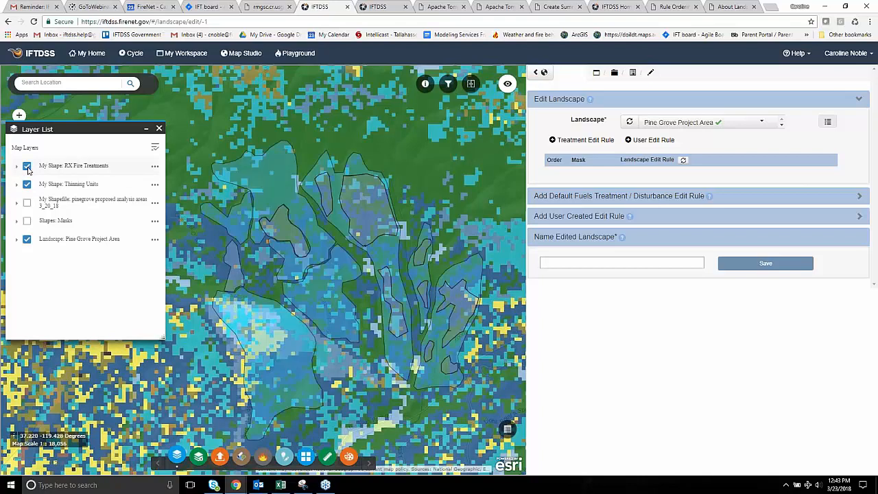
click(26, 187)
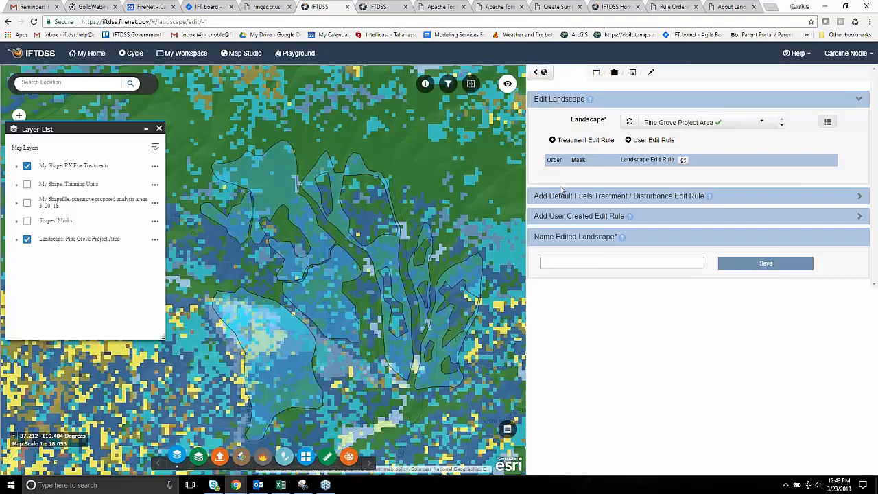
Open the default fuels treatment / disturbance edit rule form and close the two unneeded Apache pages in the browser
click(618, 196)
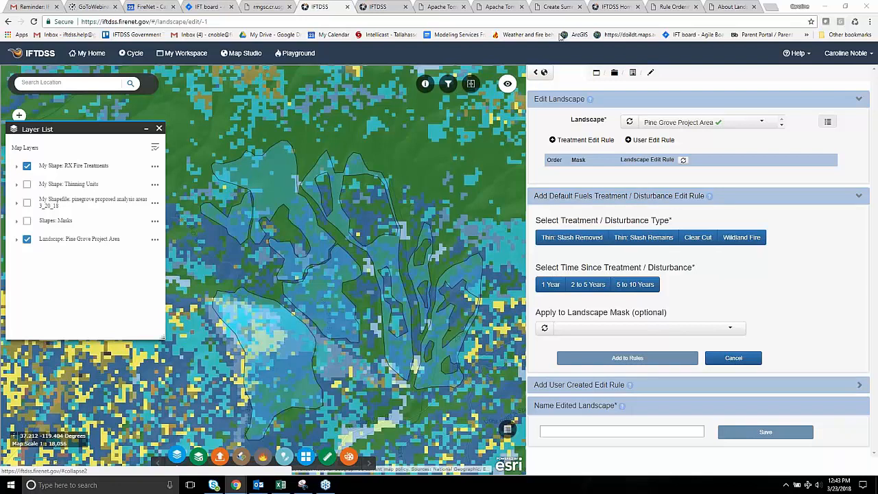
click(522, 8)
click(464, 7)
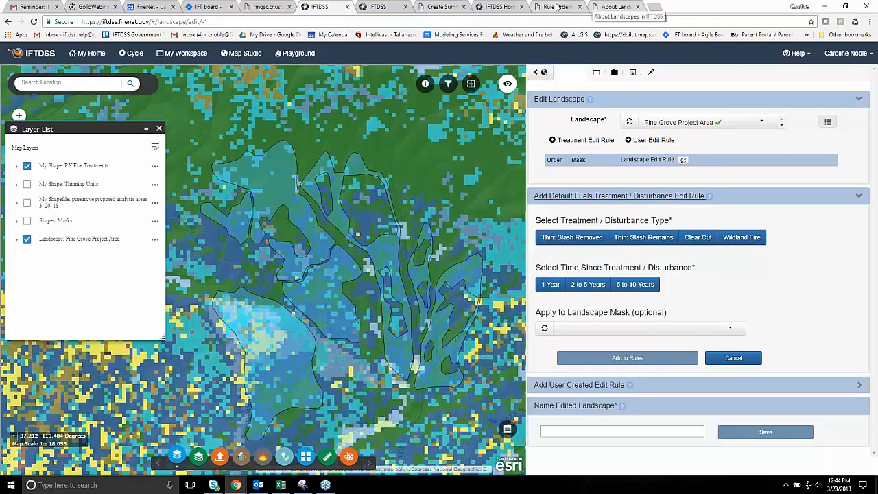
Examine the help topic on rule ordering considerations when editing landscapes, including how default treatment rules are applied
click(618, 7)
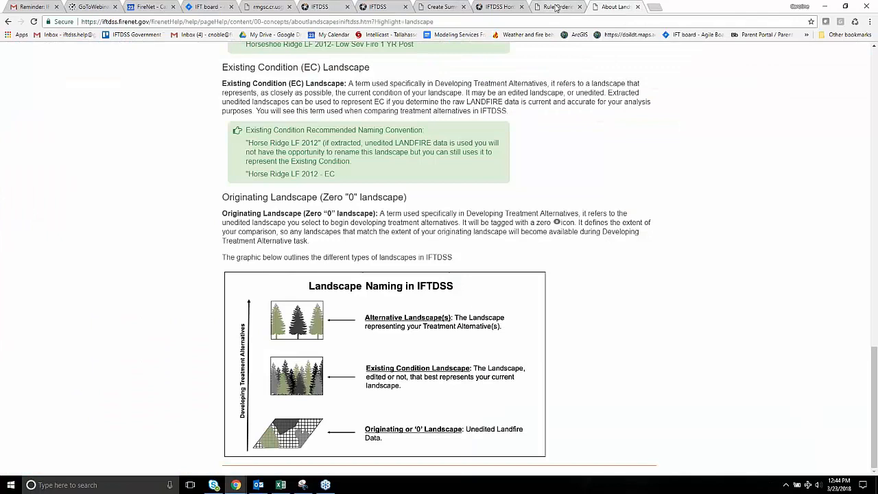
click(557, 7)
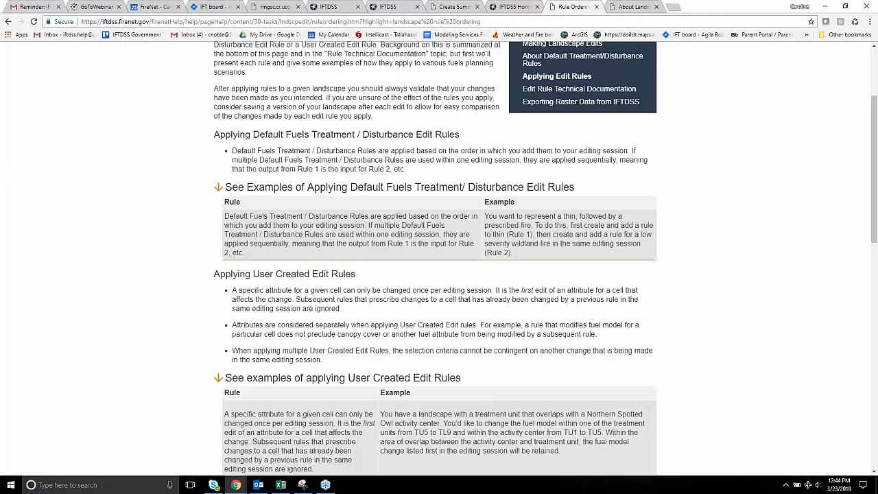
scroll(364, 163, up, 2)
scroll(362, 163, up, 1)
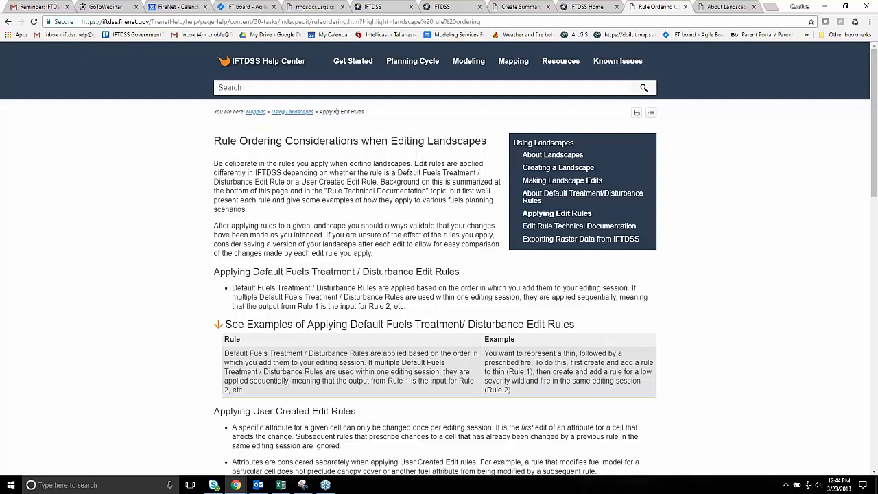
Review the treatment and wildland fire severity descriptions in the Edit Rule Technical Documentation, and return to the Pine Grove landscape editing page
click(575, 229)
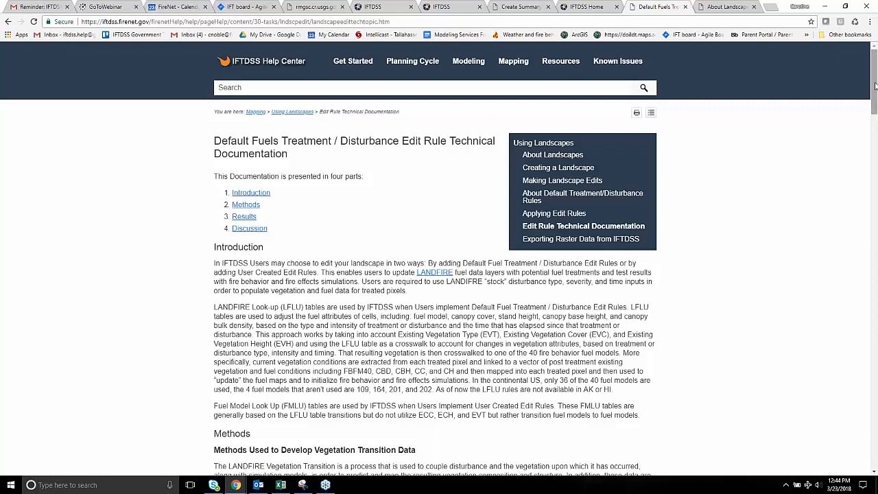
drag(875, 86, 875, 300)
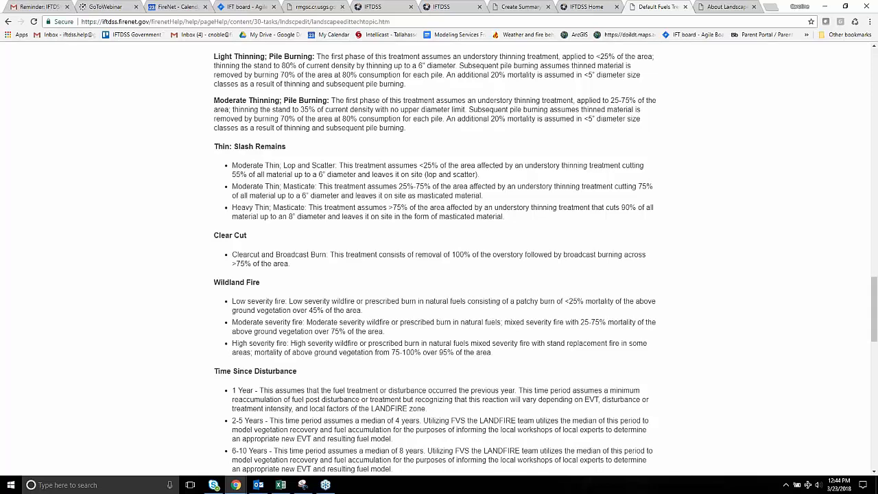
click(598, 9)
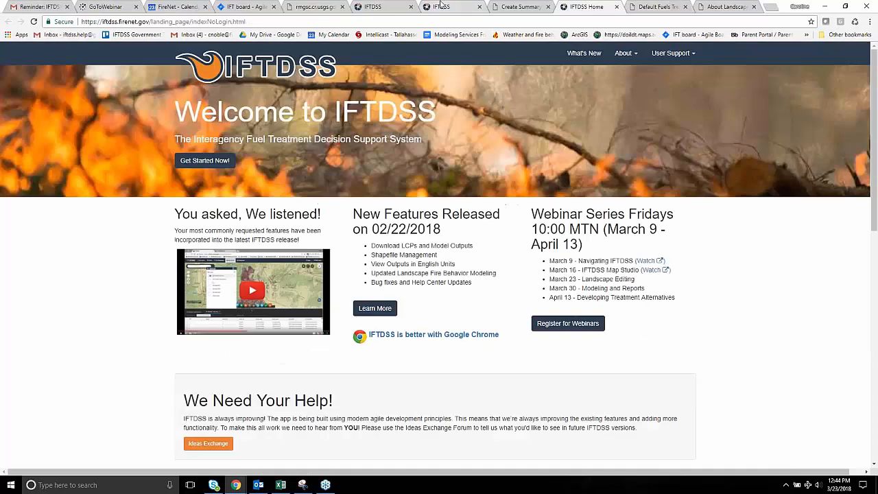
click(441, 6)
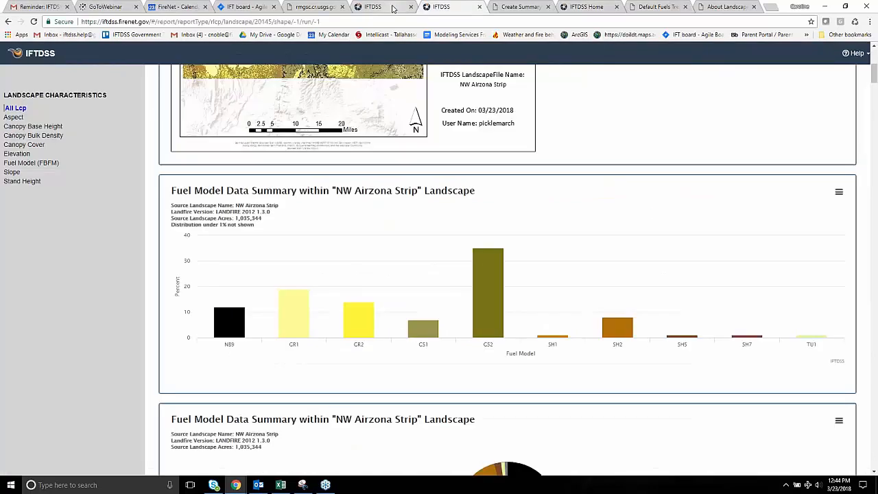
click(393, 8)
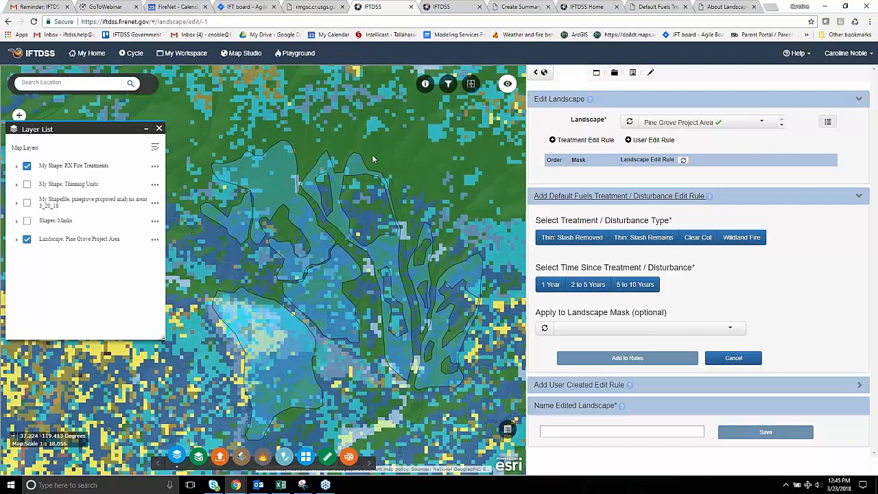
Add a Thin: Slash Remains rule using Moderate Thin; Masticate at 1 year post-treatment, masked to Thinning Units
click(645, 239)
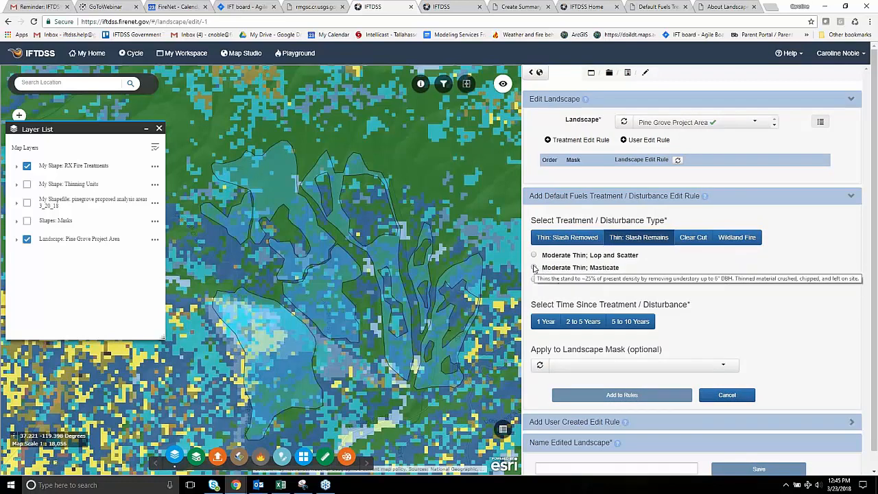
click(534, 269)
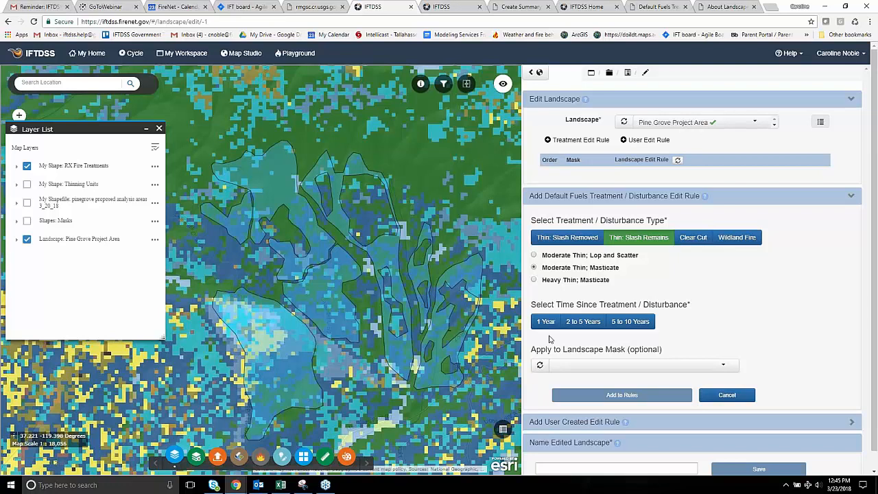
click(545, 322)
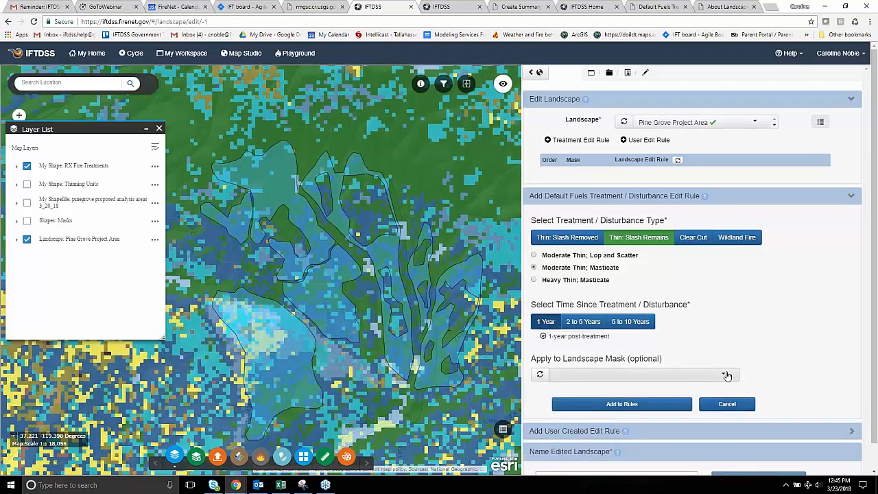
click(724, 375)
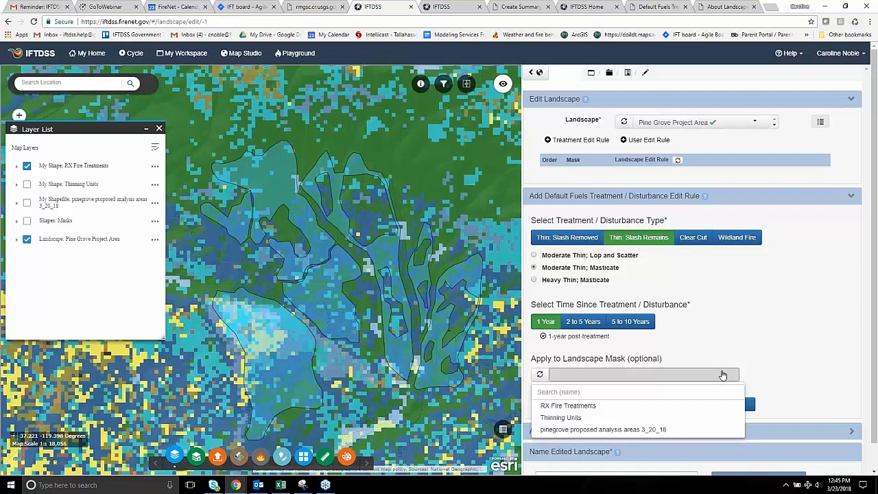
click(673, 418)
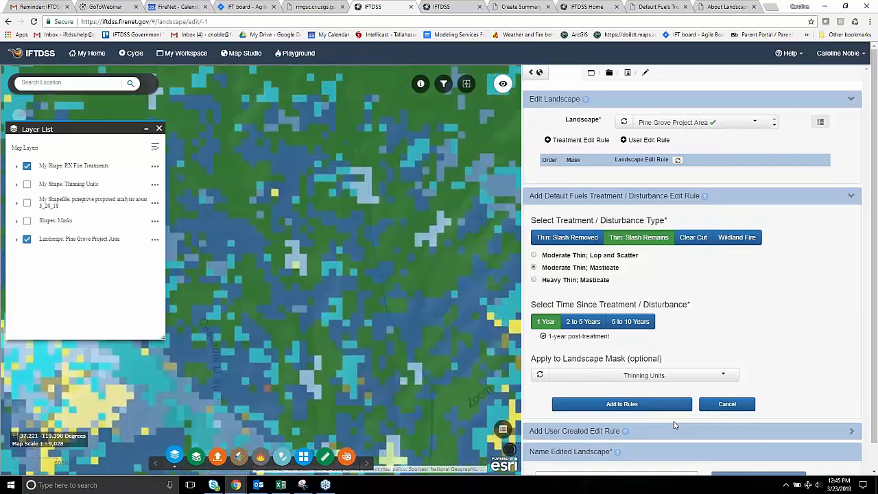
click(620, 404)
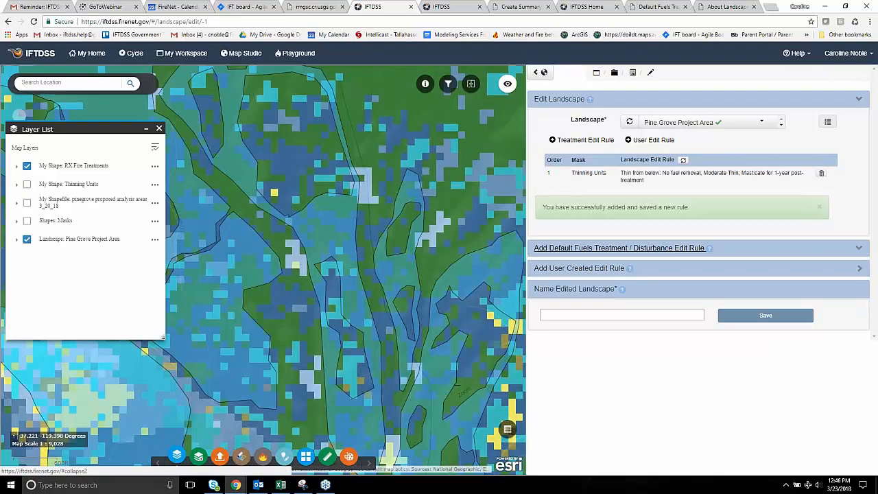
Add a Wildland Fire rule with low severity fire at 1 year post-treatment, masked to Thinning Units
click(617, 247)
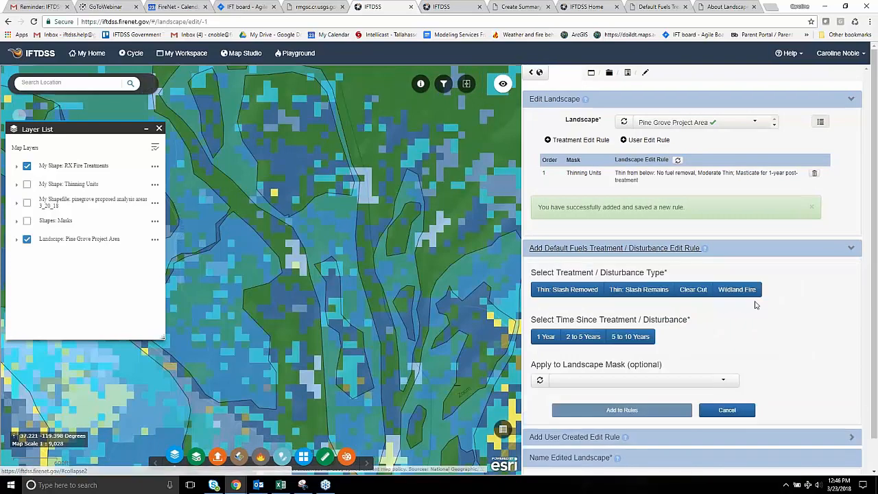
click(732, 293)
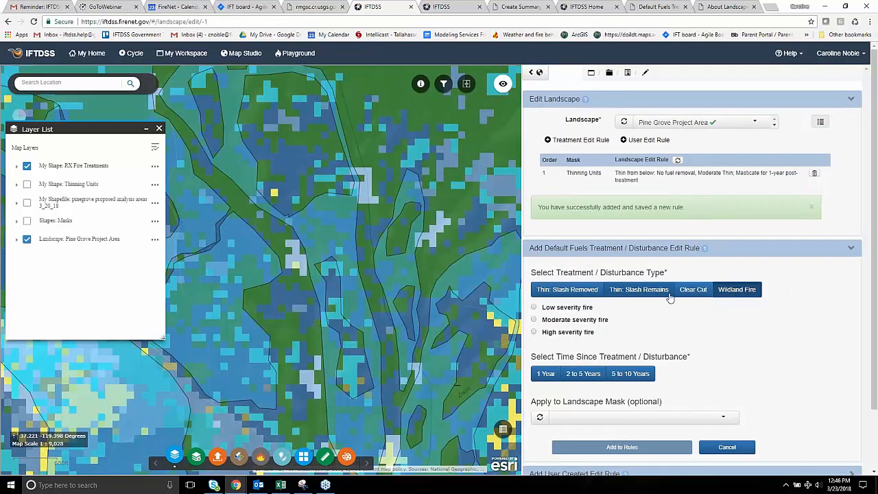
click(535, 308)
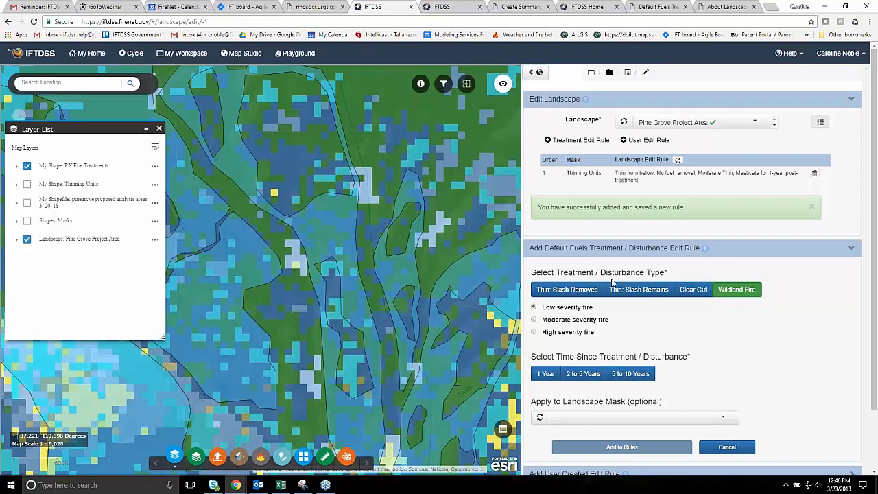
click(545, 373)
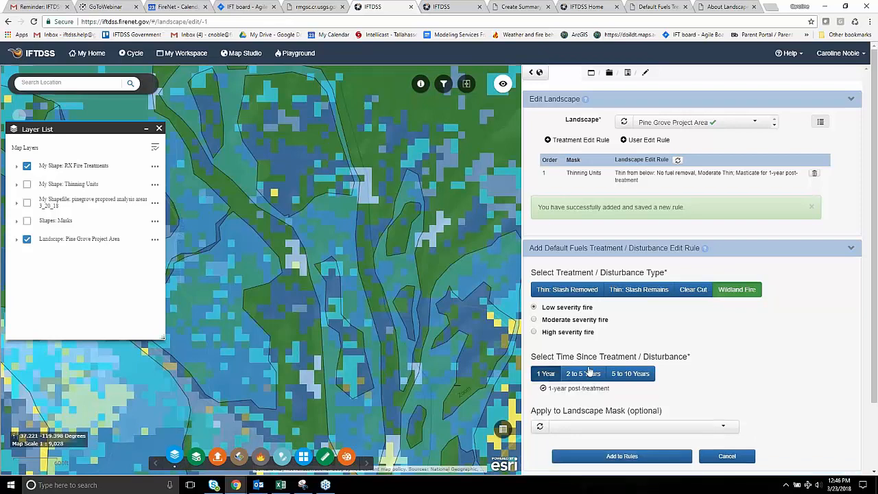
scroll(658, 377, down, 1)
click(725, 382)
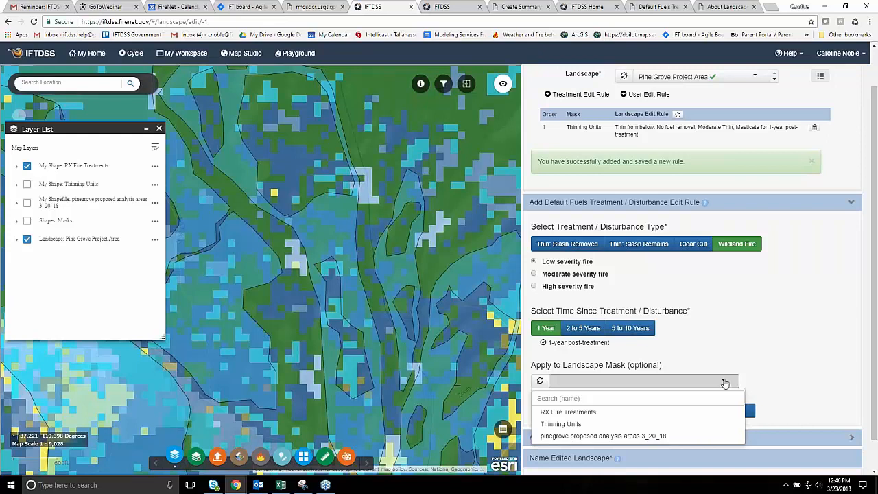
click(641, 425)
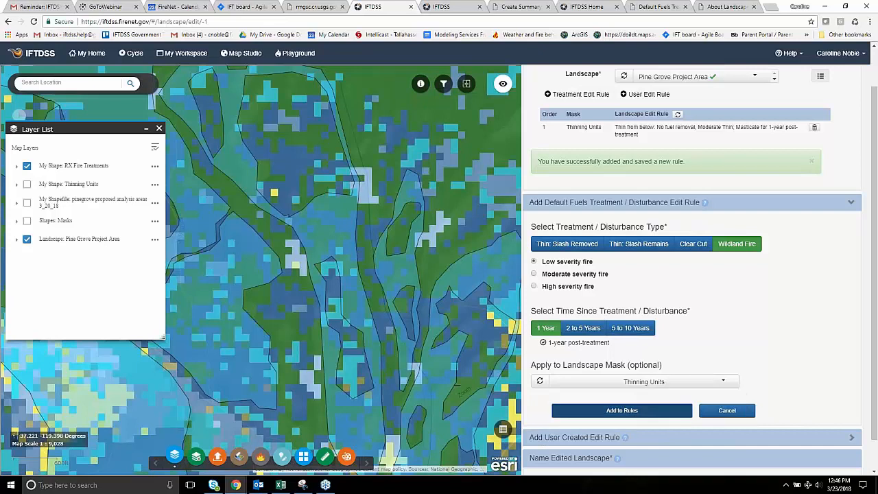
click(621, 411)
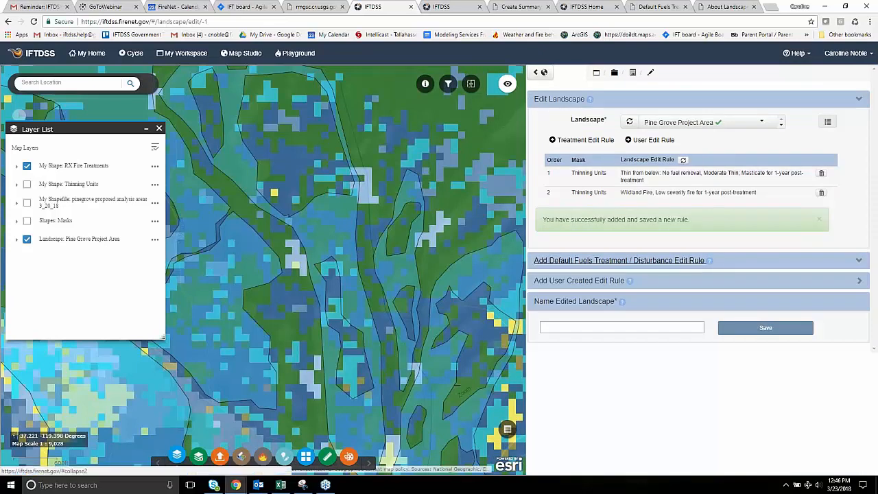
Add another Wildland Fire rule with low severity fire at 1 year post-treatment, masked to RX Fire Treatments
click(620, 261)
click(736, 302)
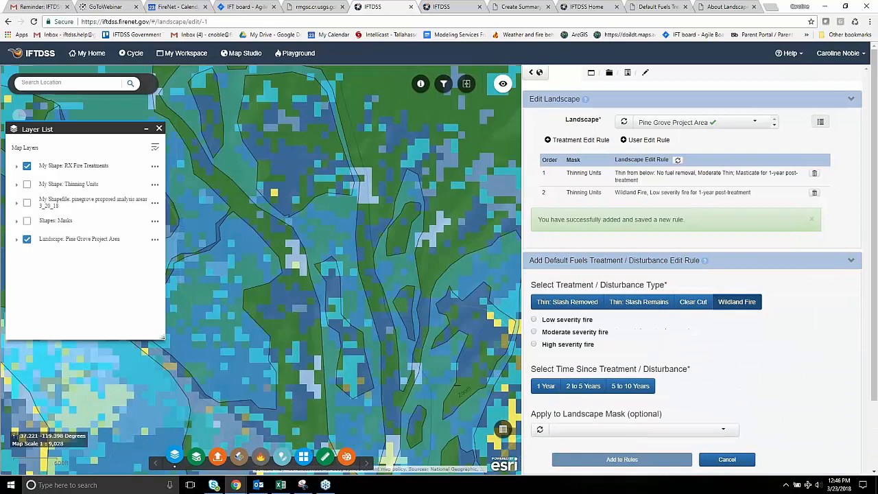
click(535, 319)
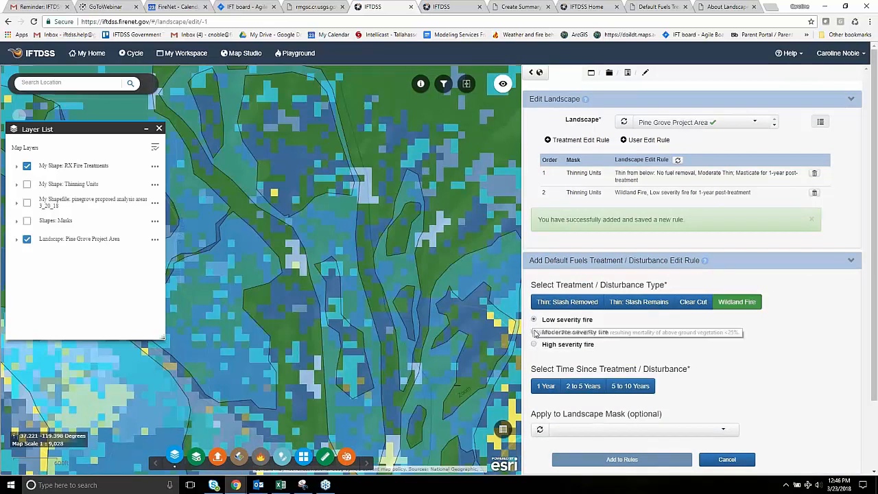
click(546, 386)
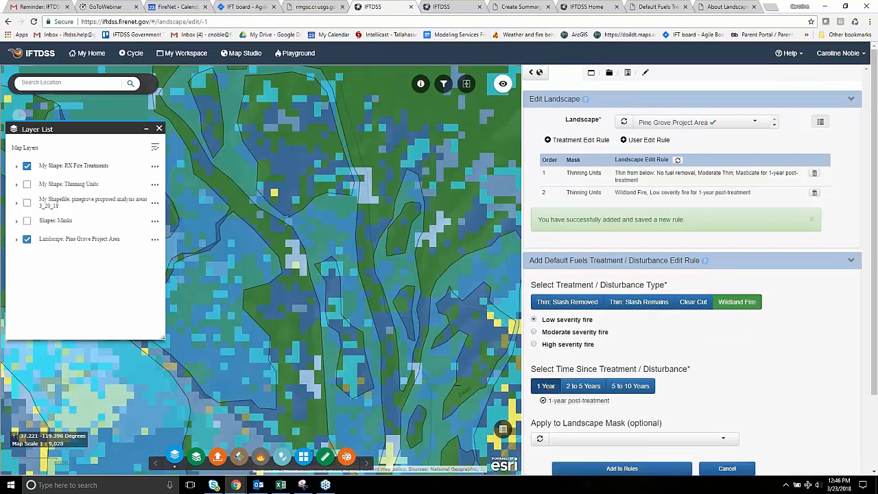
click(658, 438)
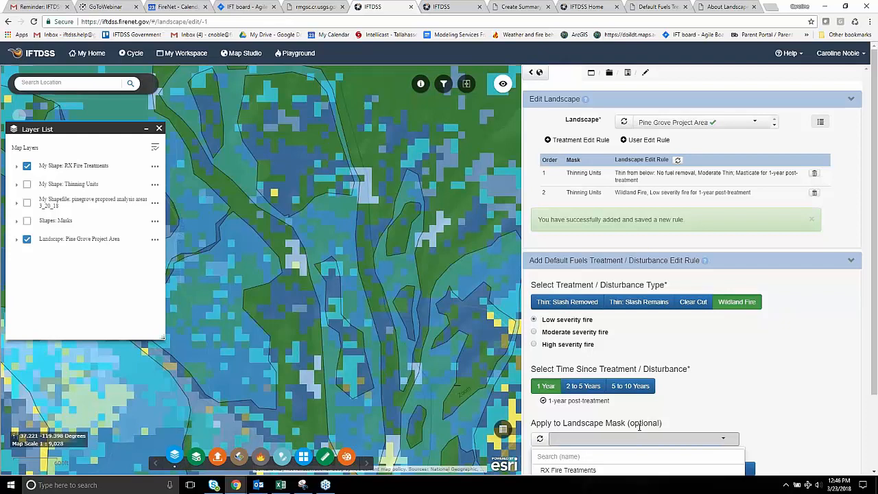
scroll(639, 426, down, 1)
click(576, 421)
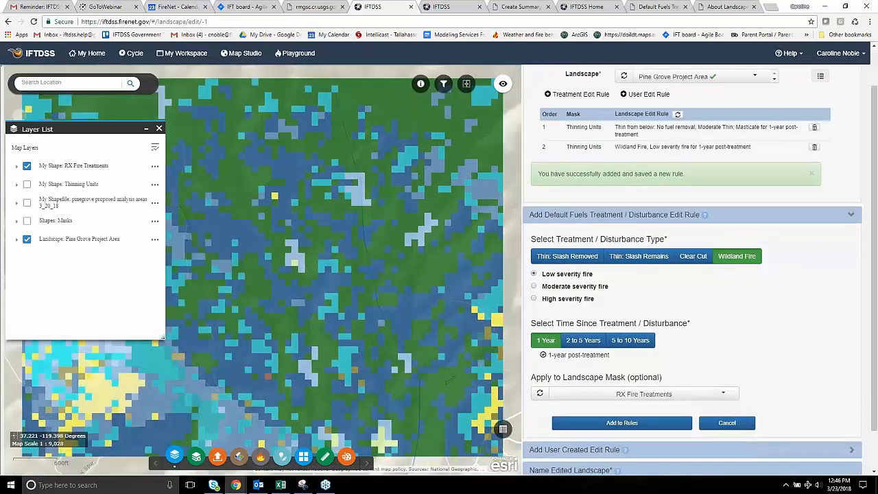
scroll(735, 343, down, 1)
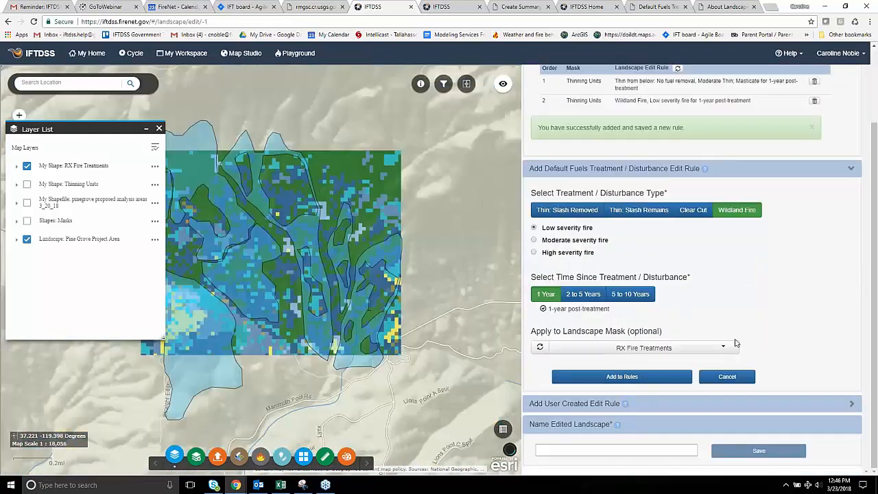
click(607, 377)
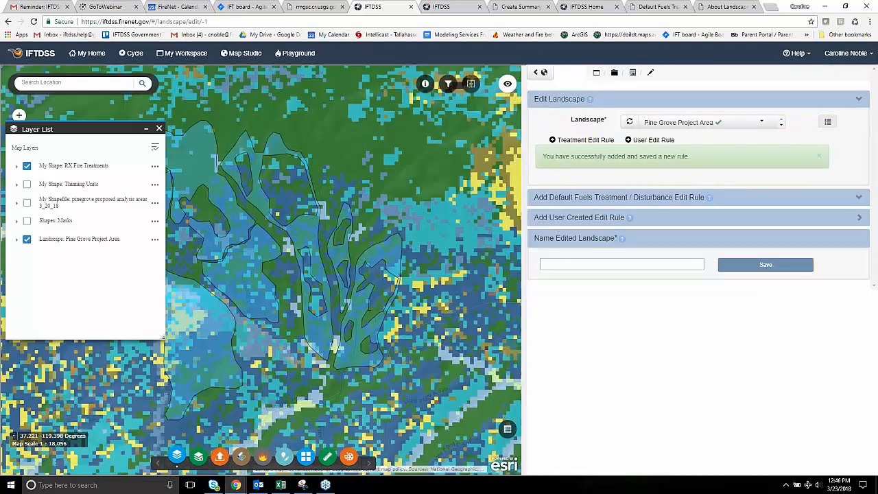
Name the edited landscape Test Treatments and save it
click(573, 345)
text(Test T)
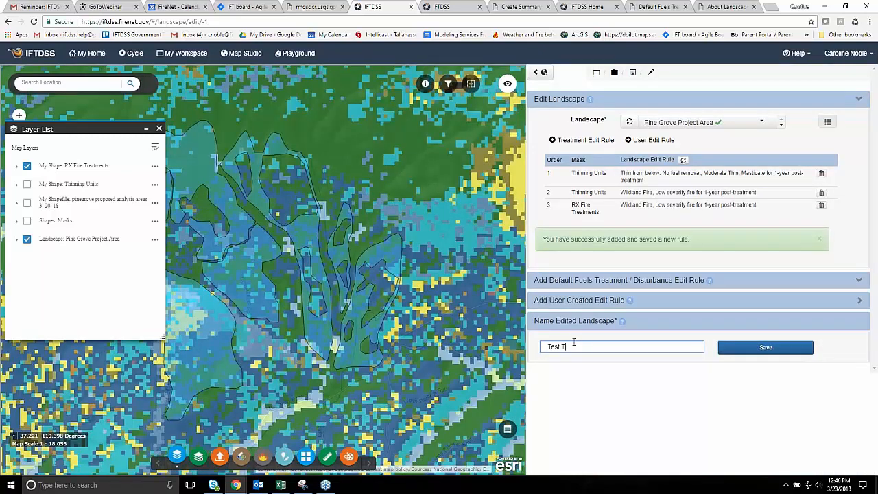
text(reatments)
click(772, 351)
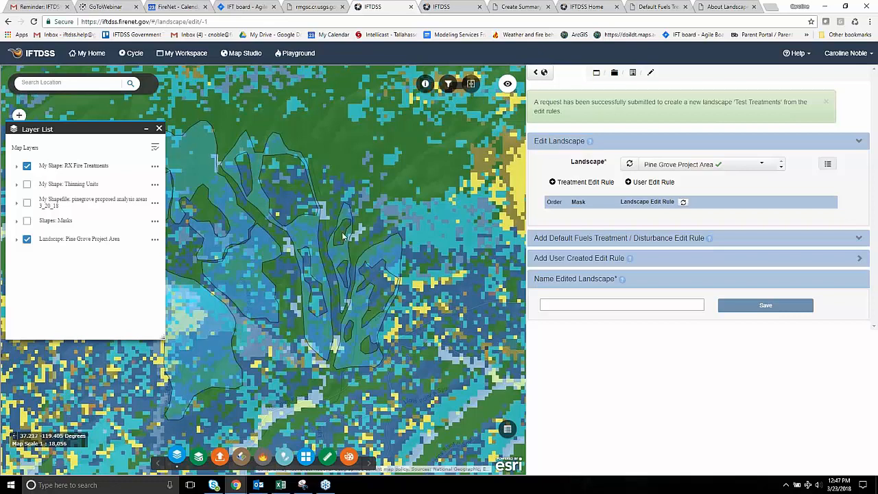
Close the layer list and display only the landscape files of the Sierra NF-Pine Grove folder in the workspace, with the Test Treatments details shown
click(159, 131)
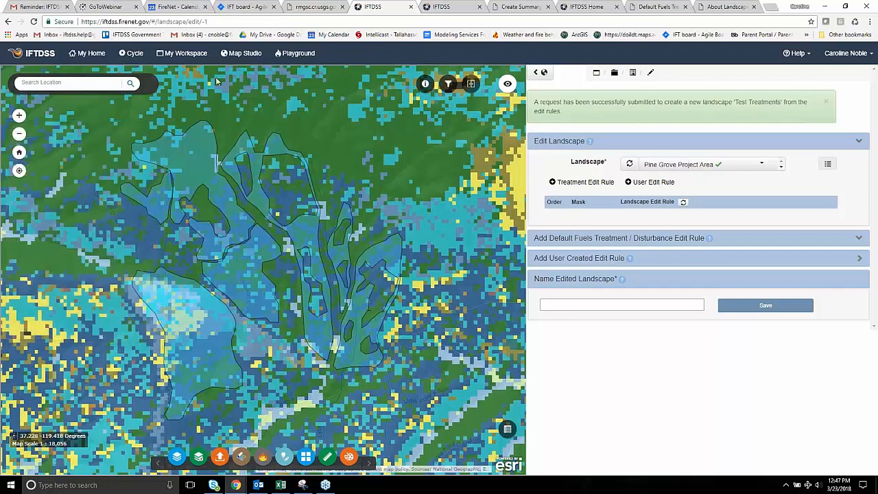
click(184, 55)
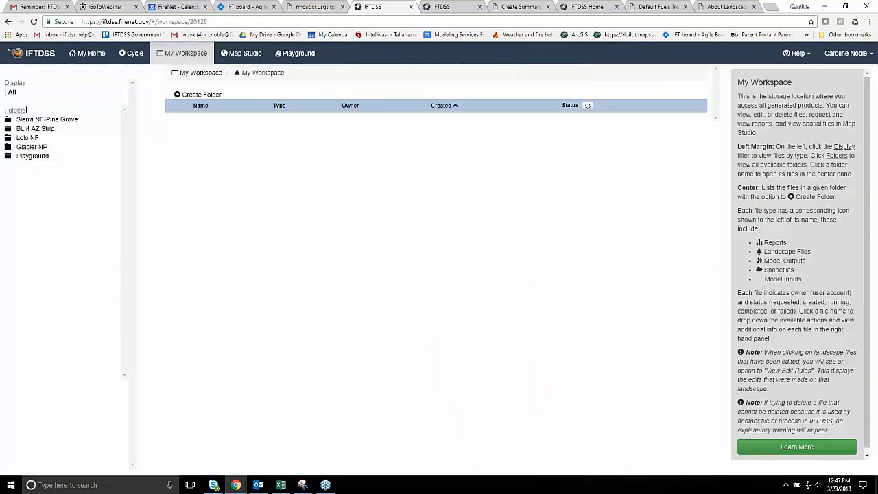
click(29, 118)
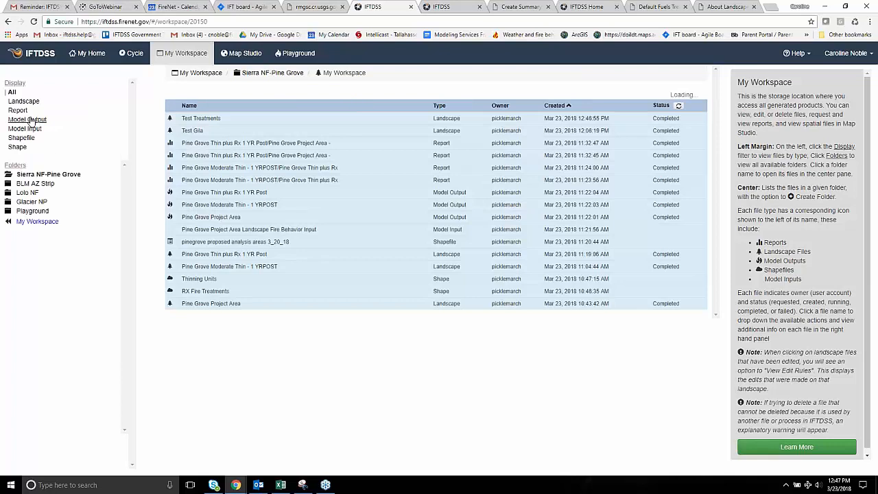
click(305, 119)
click(26, 101)
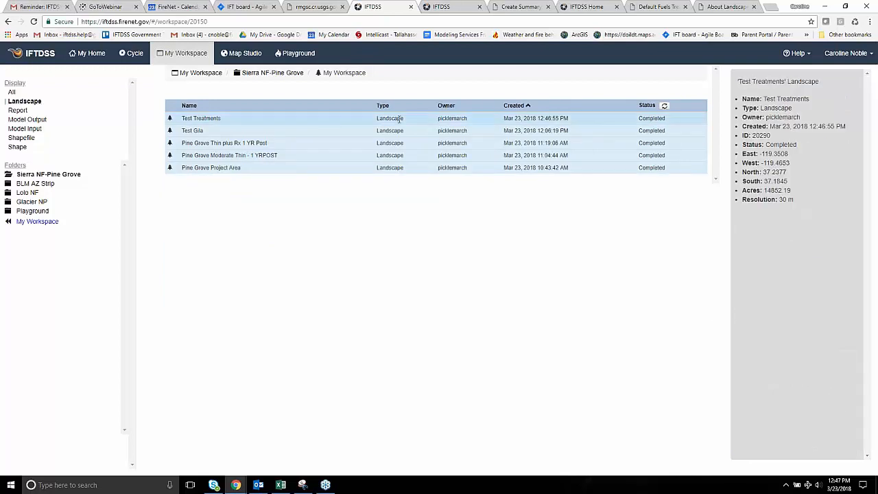
View the Pine Grove Moderate Thin - 1 YRPOST details, and open the Pine Grove Thin plus Rx 1 YR Post landscape in Map Studio with its layer list
click(209, 155)
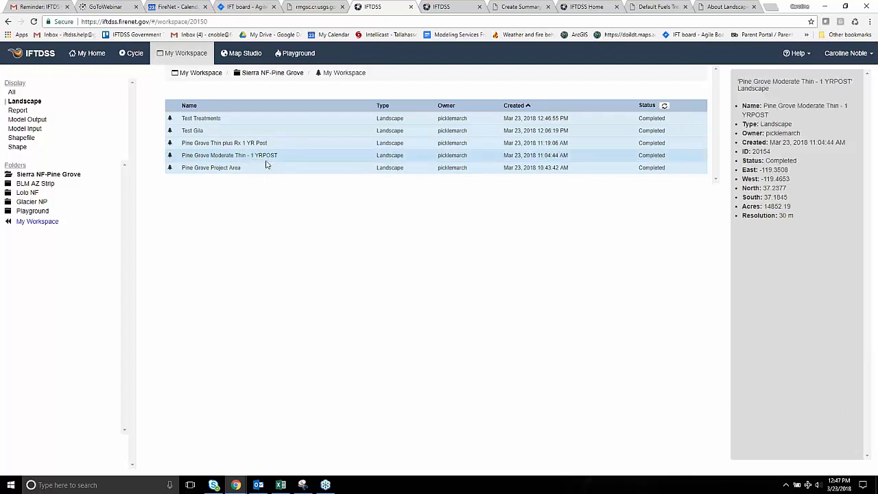
click(210, 144)
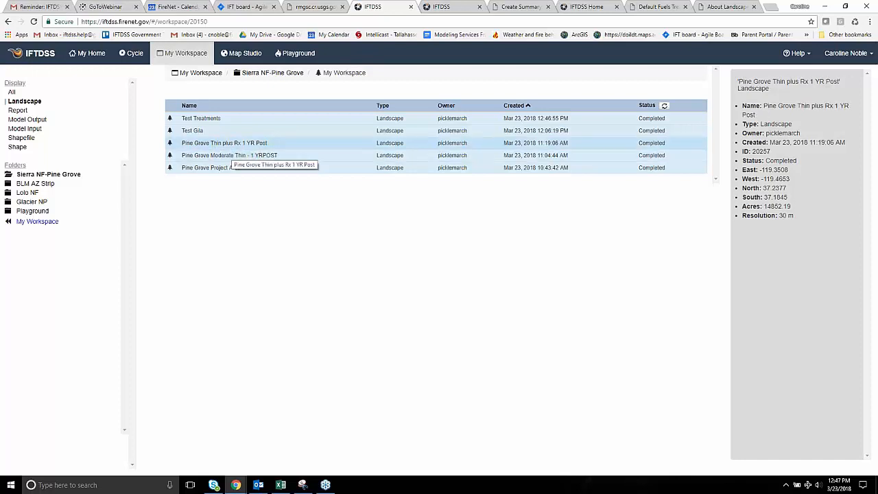
click(199, 159)
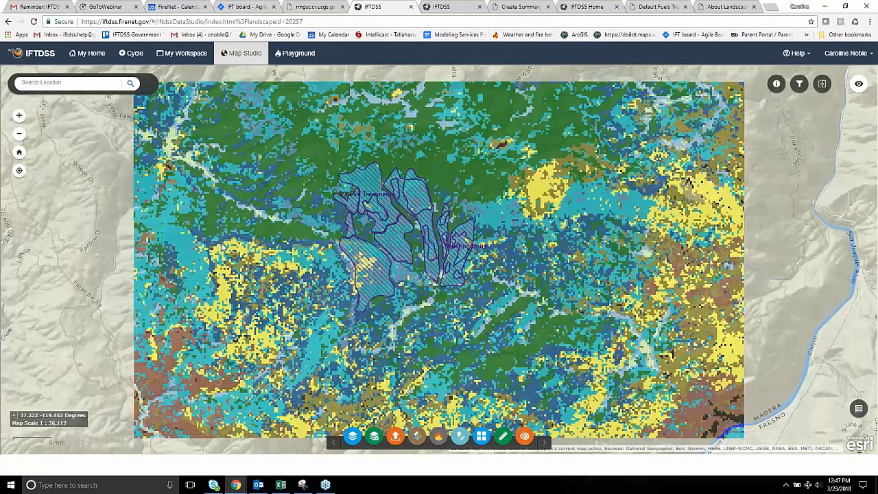
click(352, 436)
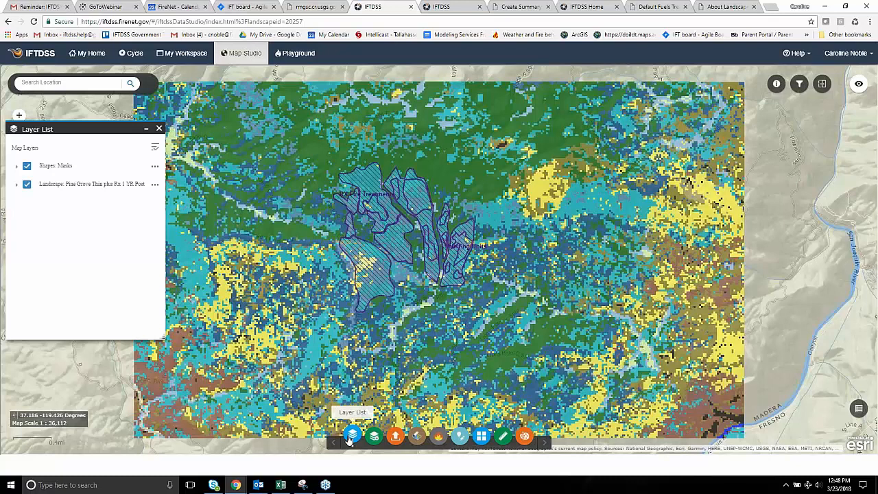
Add the Pine Grove Project Area and Pine Grove Moderate Thin - 1 YRPOST landscapes to the map
click(416, 436)
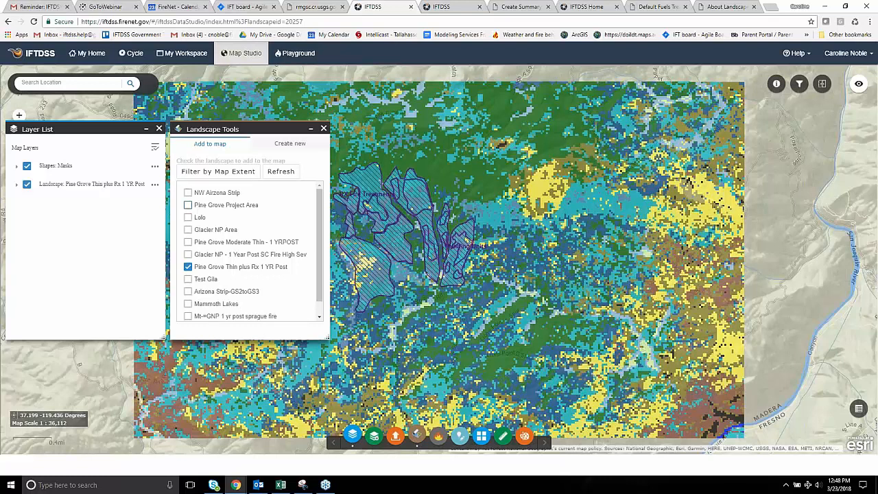
click(188, 205)
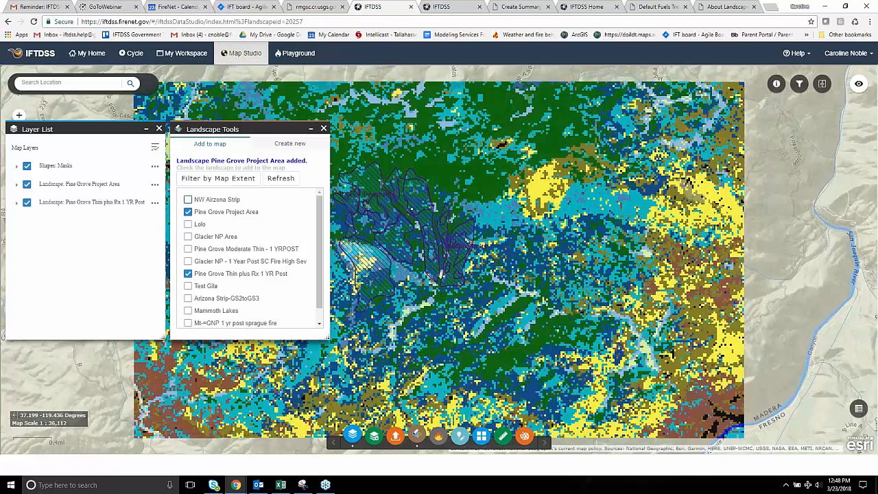
click(188, 249)
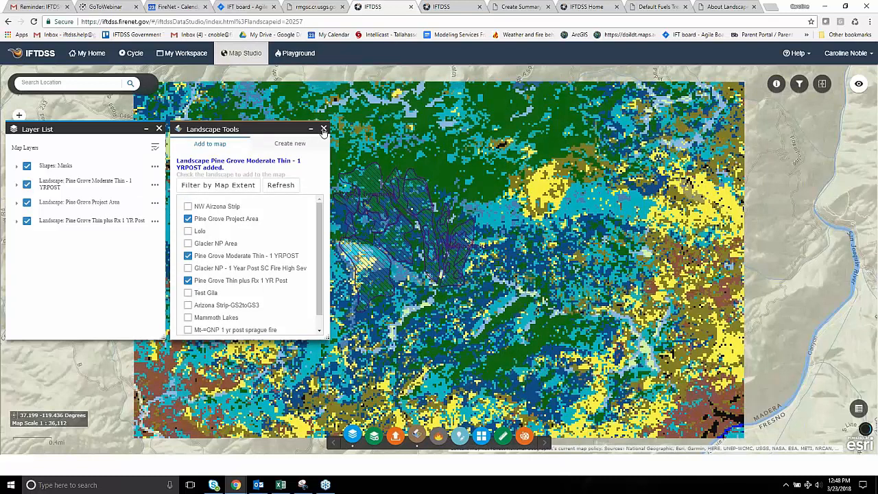
click(324, 130)
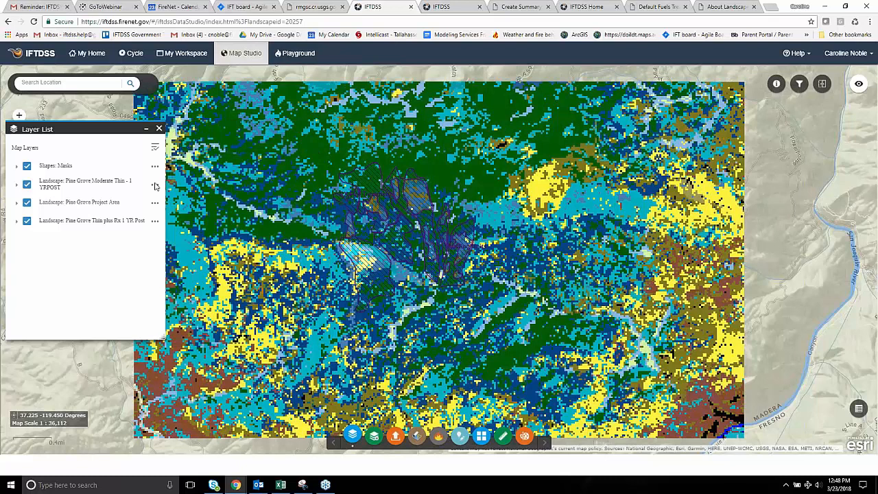
Hide the Pine Grove Moderate Thin - 1 YRPOST and Masks layers, and set Pine Grove Project Area as the swipe layer
click(26, 185)
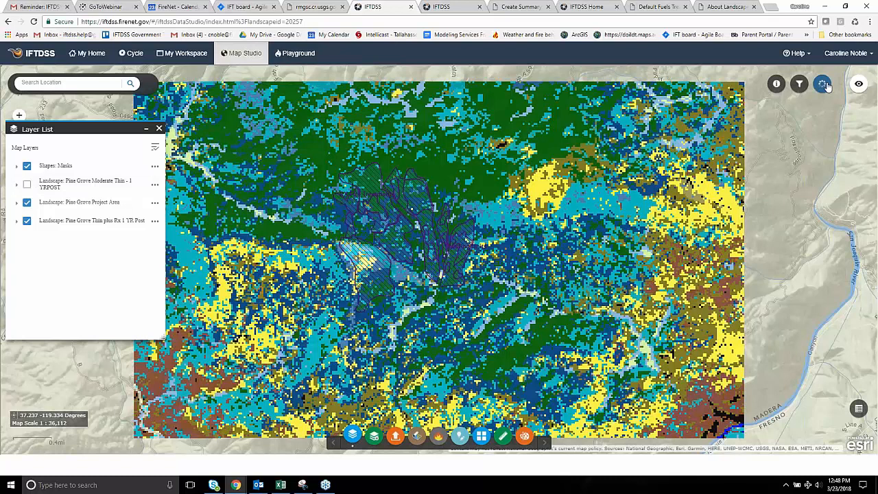
click(859, 126)
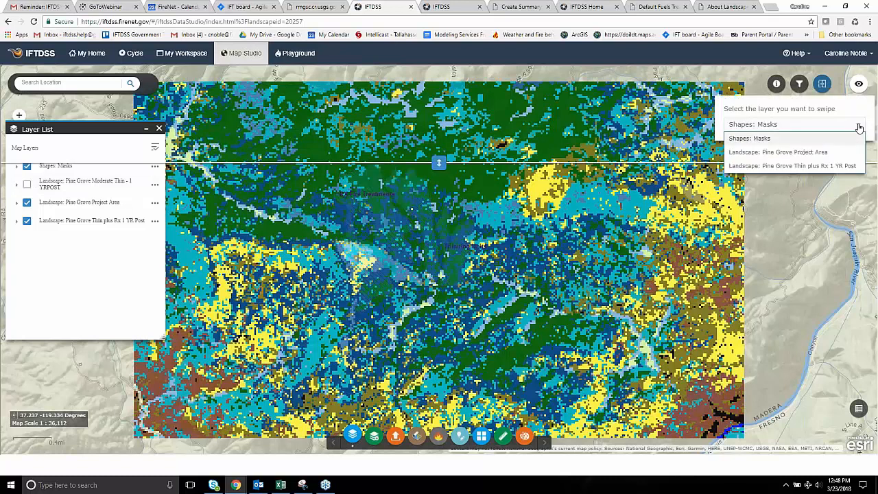
click(821, 152)
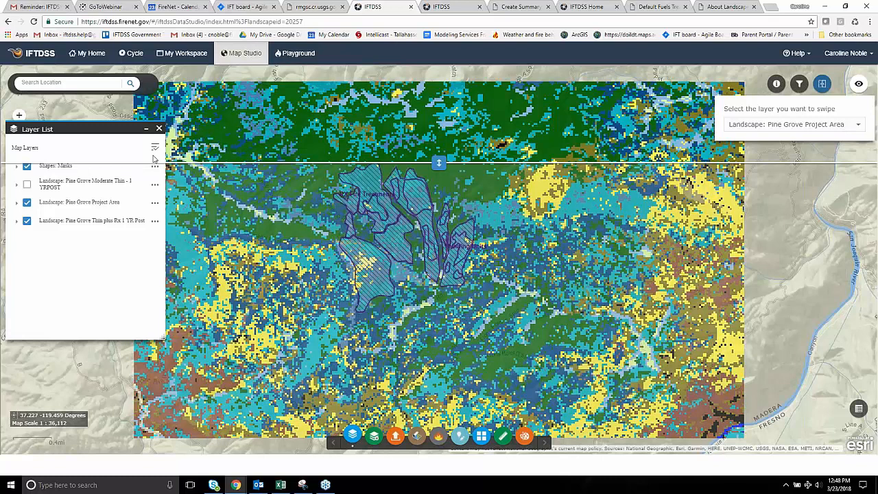
click(27, 167)
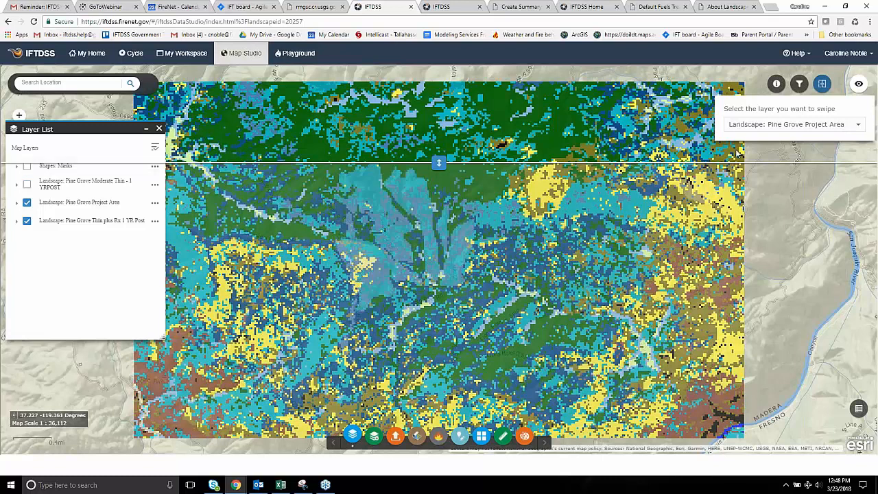
click(857, 126)
click(821, 166)
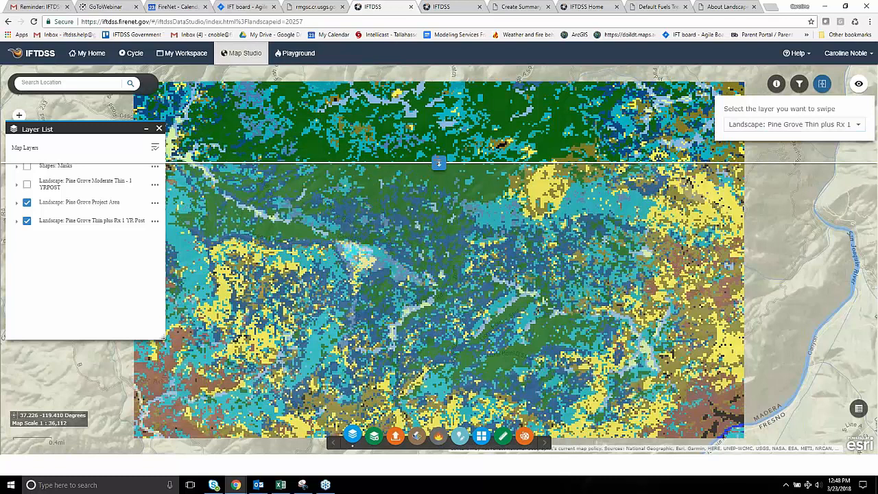
drag(439, 162, 439, 271)
click(858, 125)
click(810, 147)
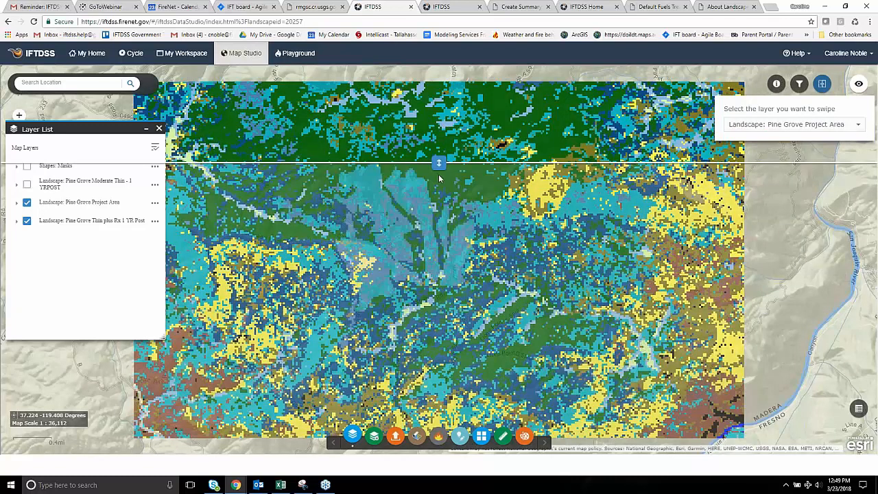
Swipe the Pine Grove Project Area layer down across the treatment units, with the Masks layer shown, to compare it with the treated landscape
drag(439, 162, 439, 269)
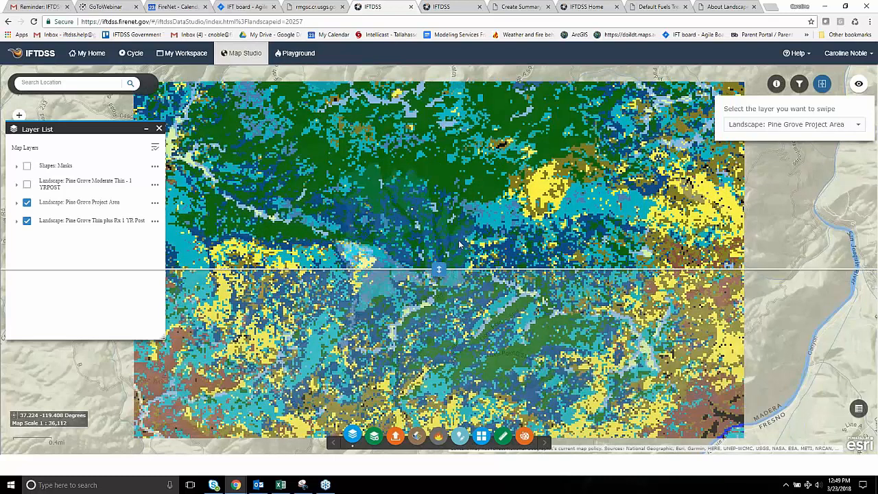
click(26, 165)
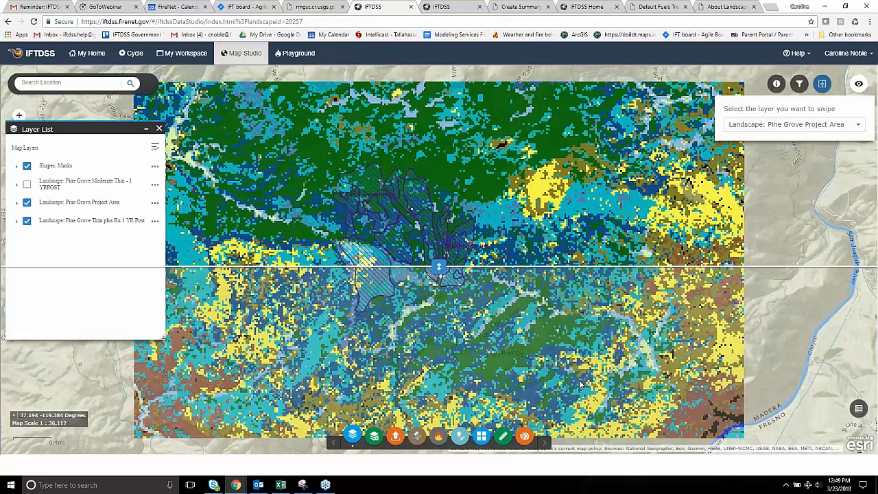
scroll(579, 385, up, 1)
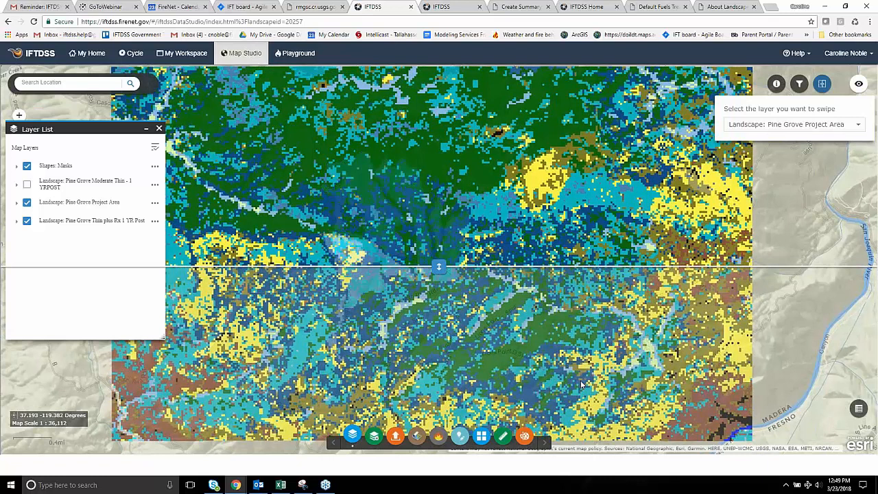
scroll(441, 241, up, 1)
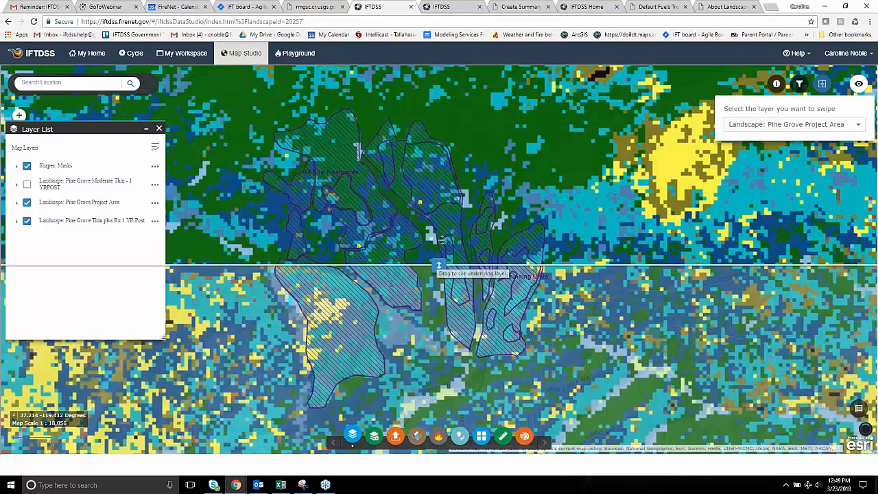
drag(442, 240, 513, 277)
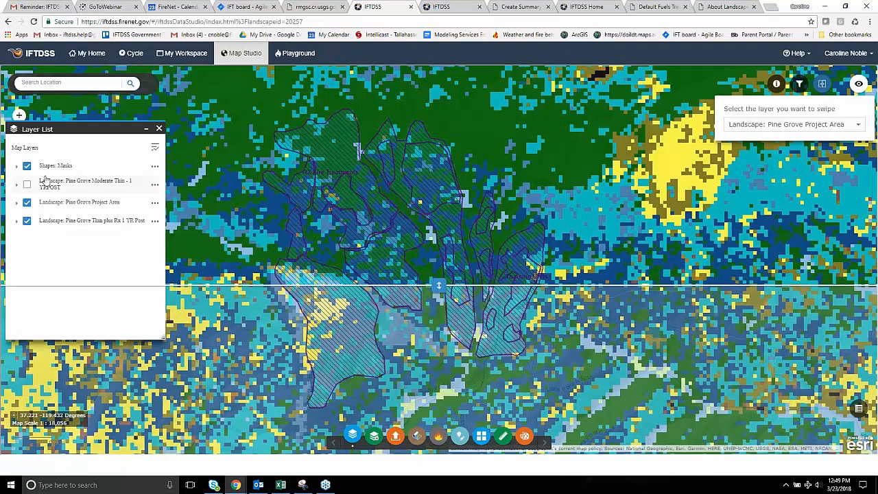
Show the Pine Grove Moderate Thin - 1 YRPOST layer, hide the Masks layer, and identify a point inside a thinning unit
click(27, 184)
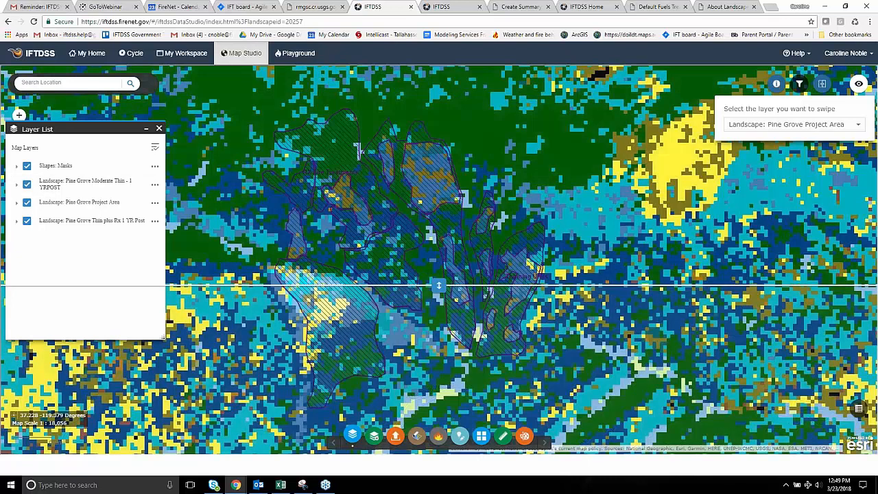
click(776, 83)
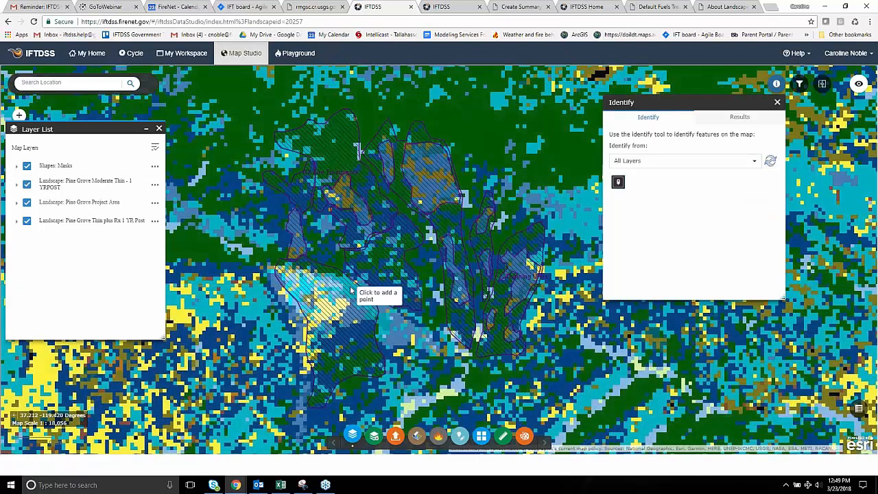
click(356, 206)
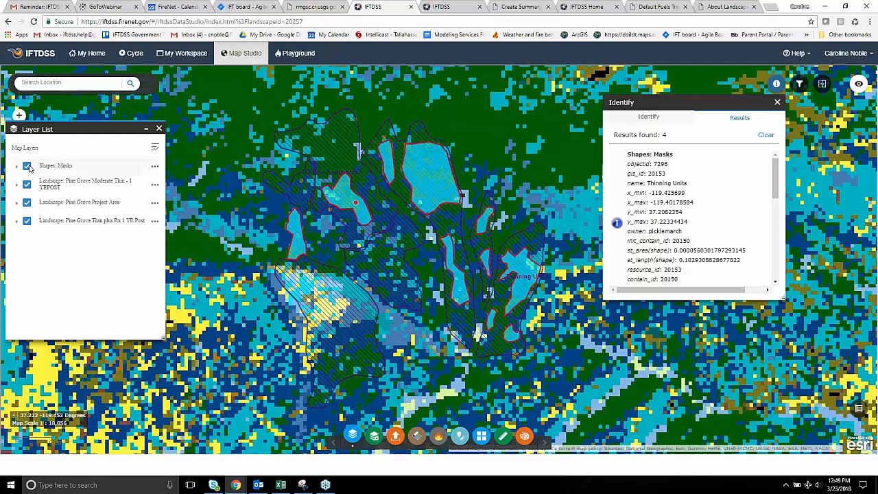
click(28, 167)
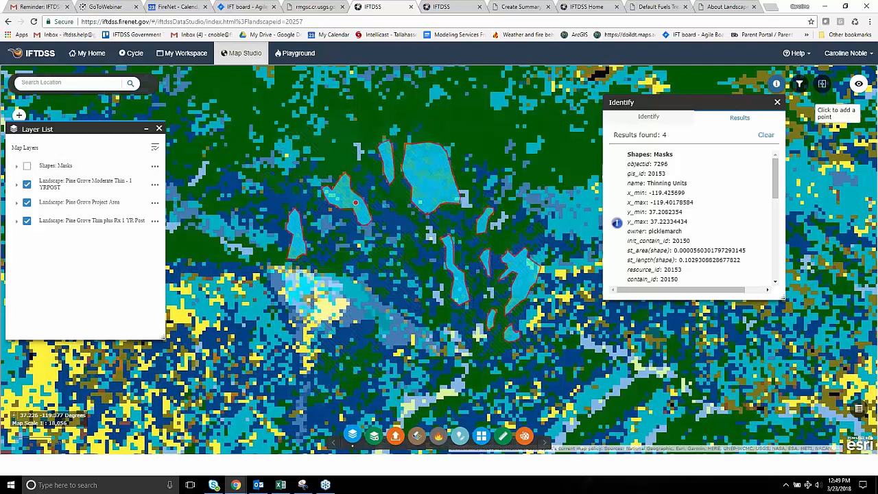
click(338, 195)
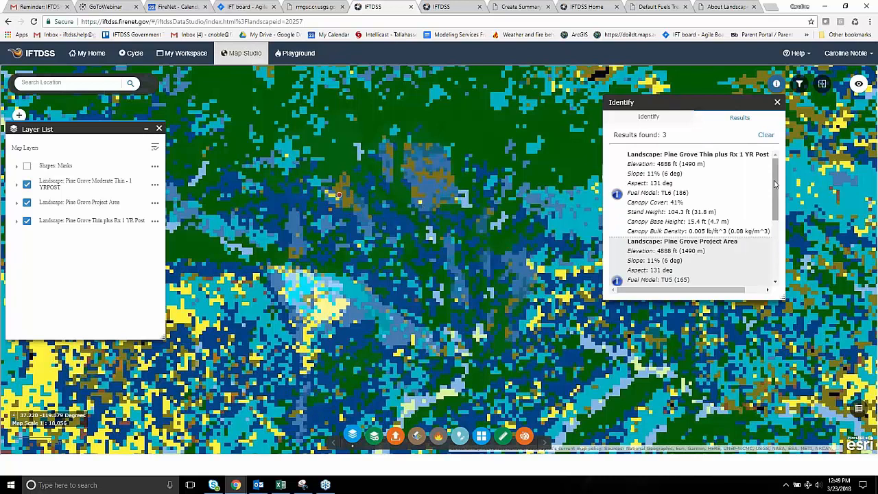
Compare the fuel model and canopy values of the three Pine Grove landscapes at the identified point, and close the results and layer list
drag(776, 185, 780, 219)
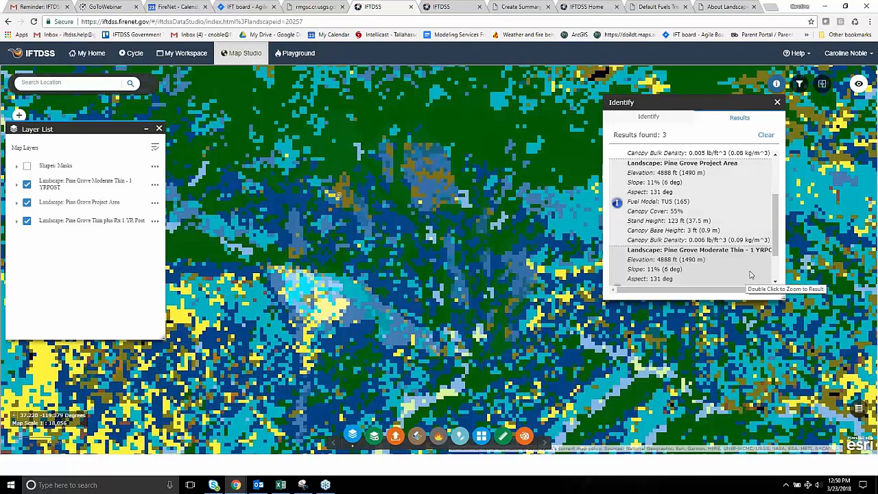
drag(777, 221, 777, 238)
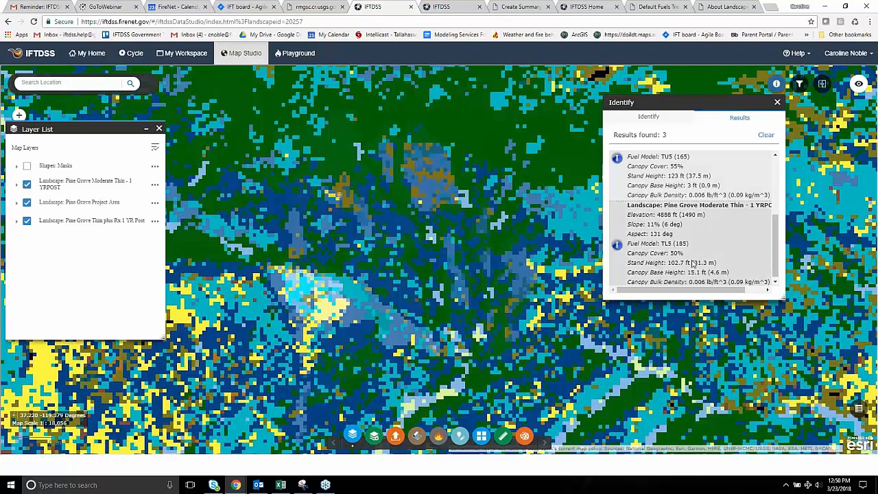
drag(780, 260, 778, 202)
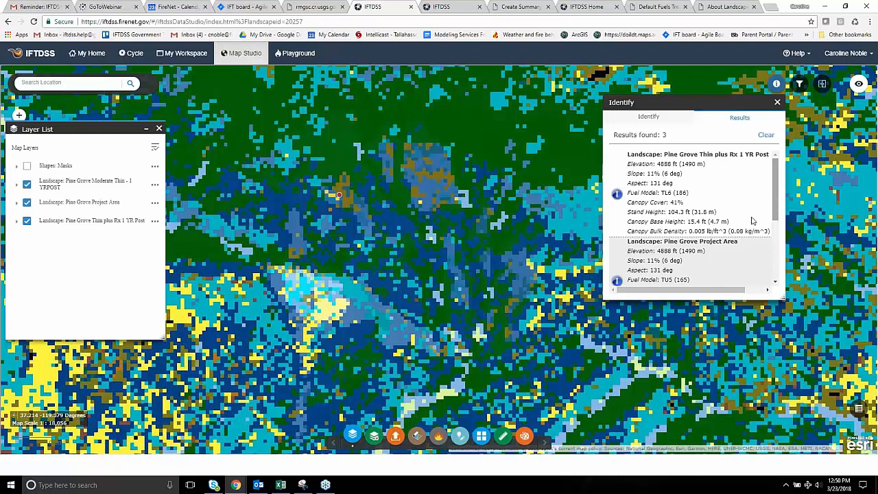
mouse_move(777, 212)
mouse_down()
mouse_move(780, 269)
mouse_move(770, 204)
mouse_up()
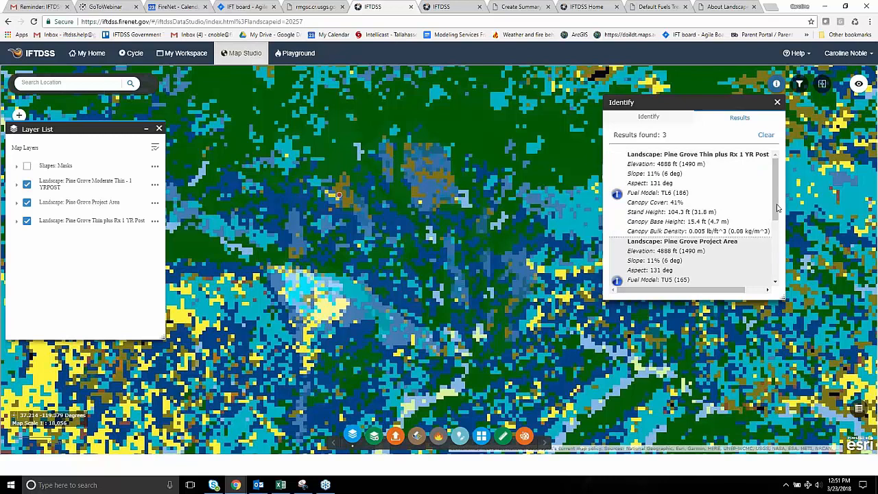
drag(778, 205, 775, 229)
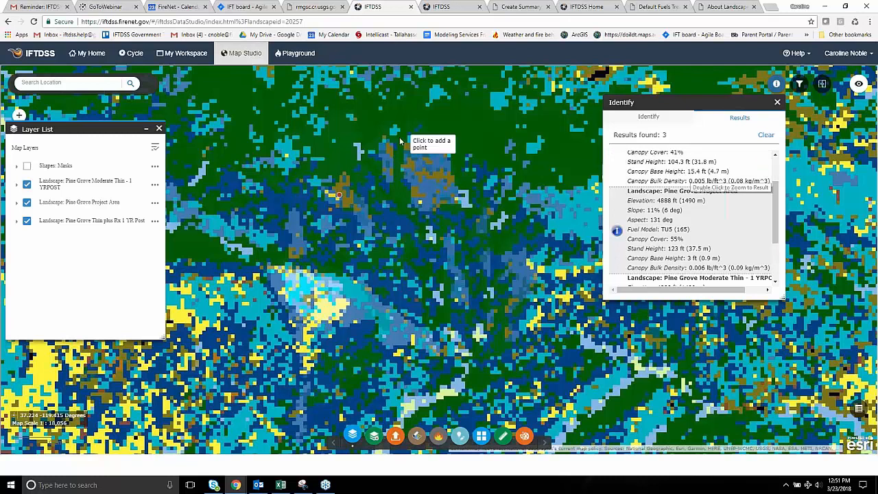
click(777, 102)
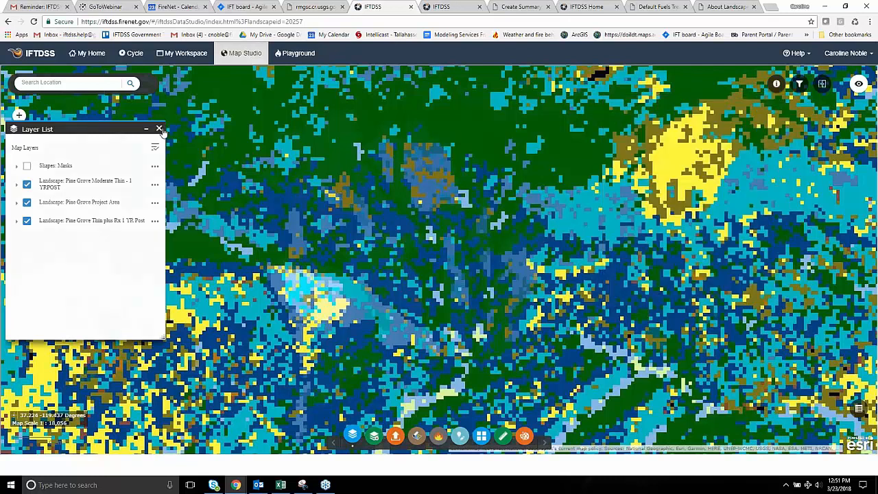
click(159, 129)
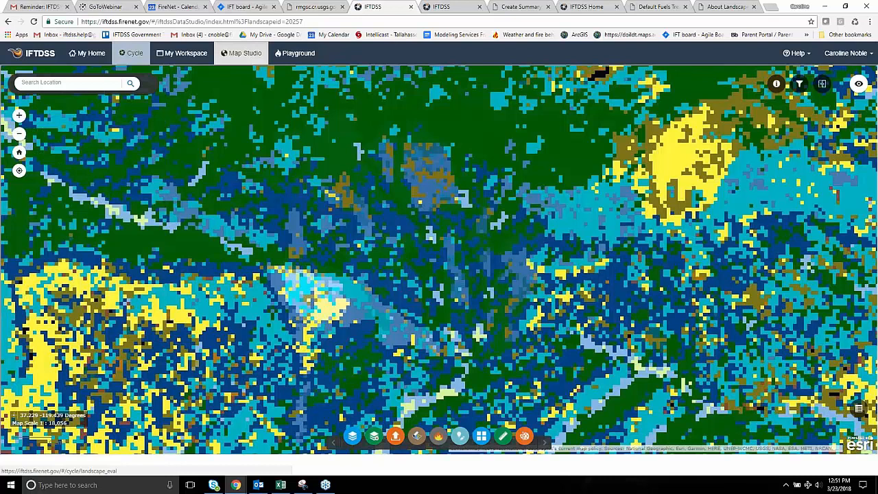
Open Develop Treatment Alternatives from the Strategic Planning part of the cycle, with the map shown in split screen
click(134, 53)
click(174, 148)
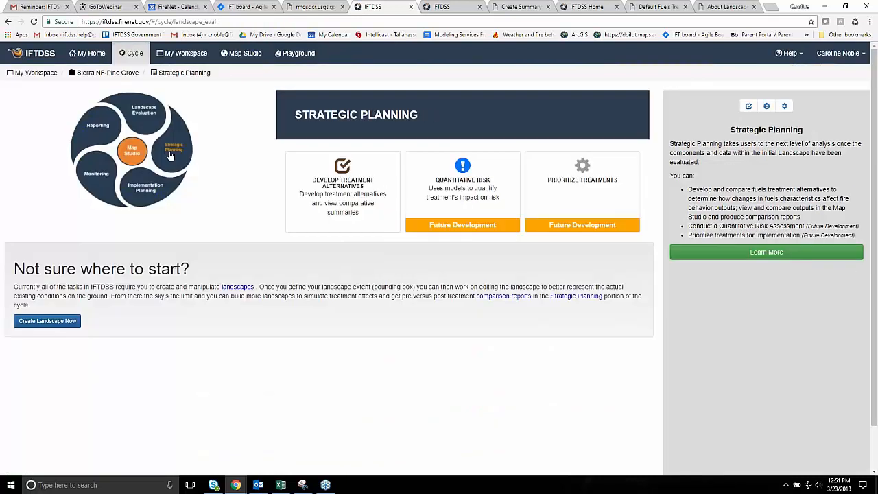
click(351, 183)
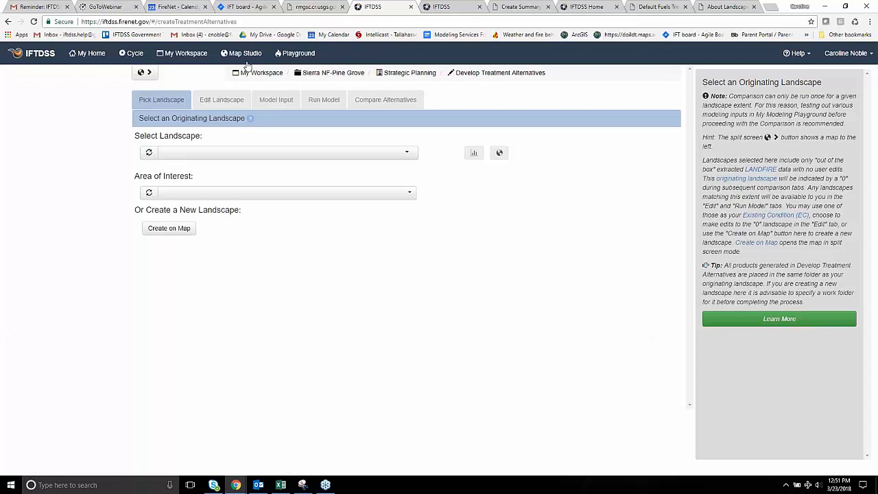
click(151, 72)
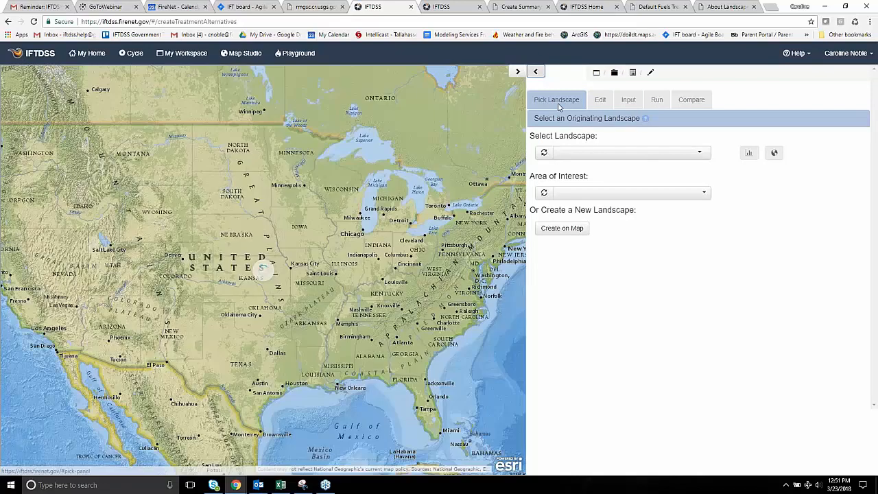
Select Pine Grove Project Area as the originating landscape with Thinning Units as the area of interest, and show its model runs
click(699, 153)
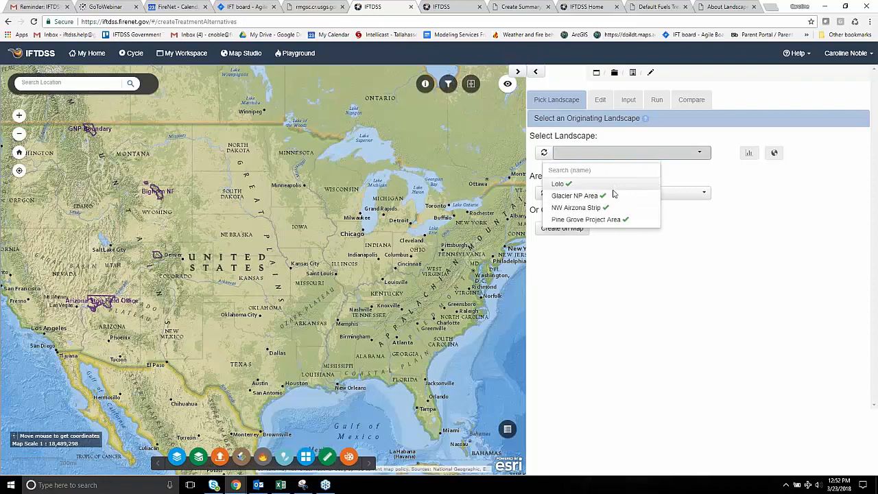
click(612, 219)
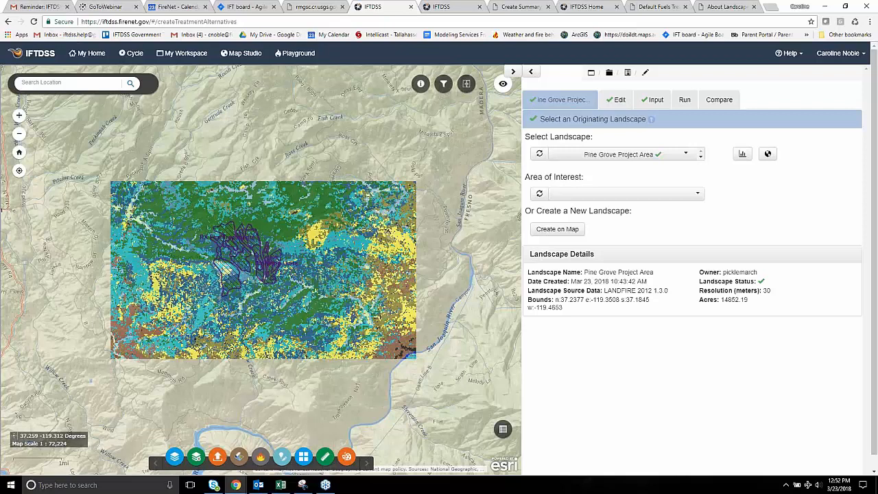
click(700, 197)
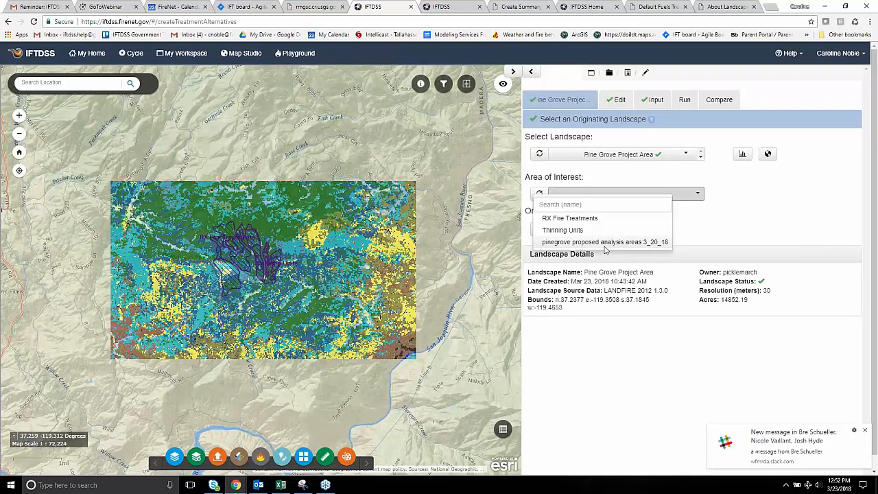
click(562, 230)
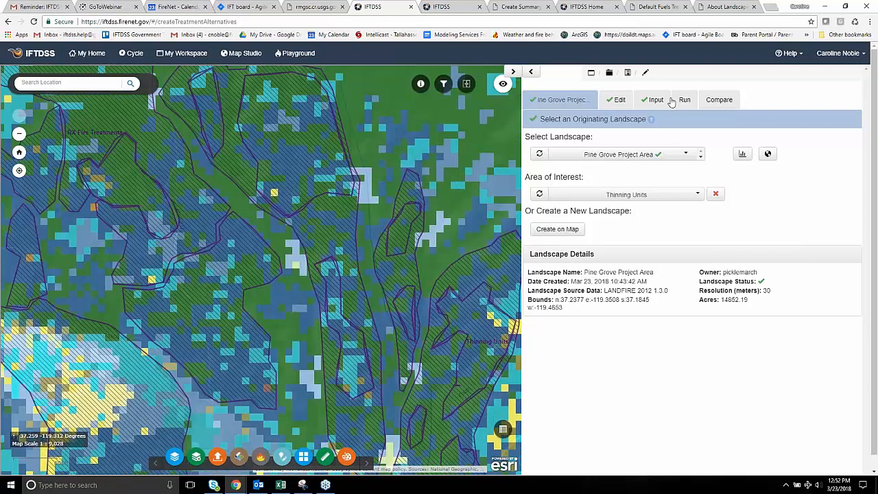
click(676, 100)
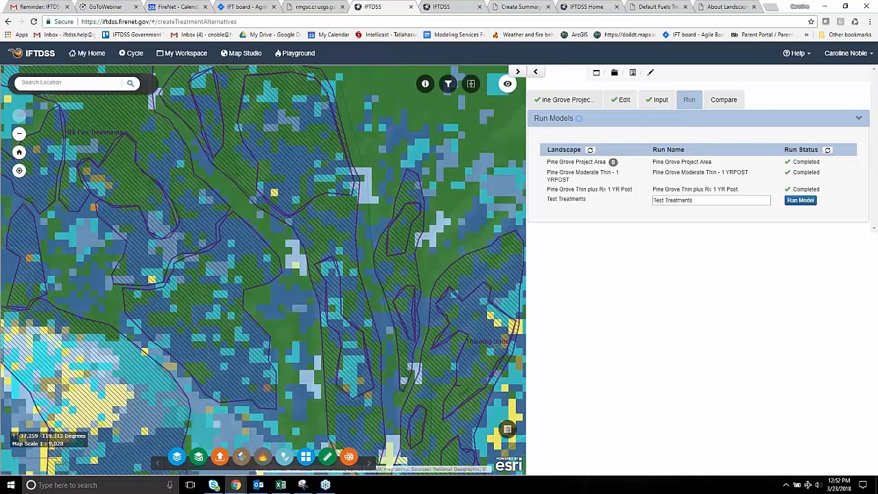
Select Pine Grove Thin plus Rx 1 YR Post and Pine Grove Project Area as the two landscapes to compare
click(723, 99)
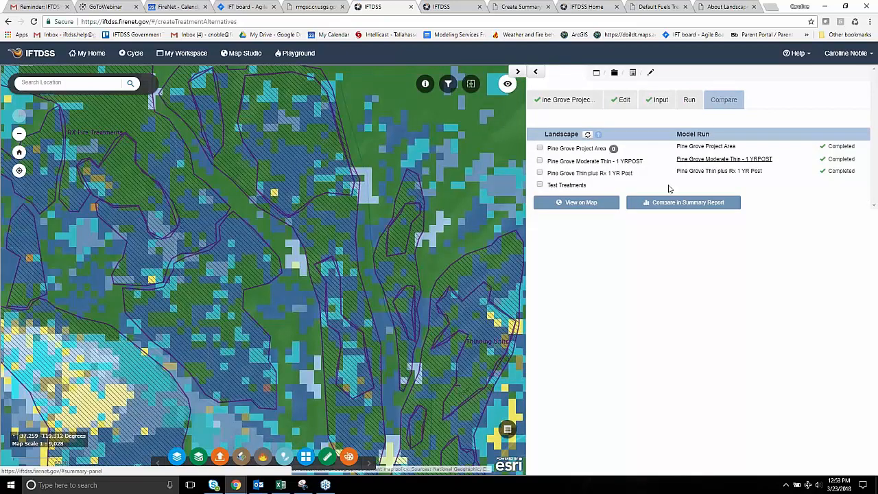
click(539, 173)
click(540, 149)
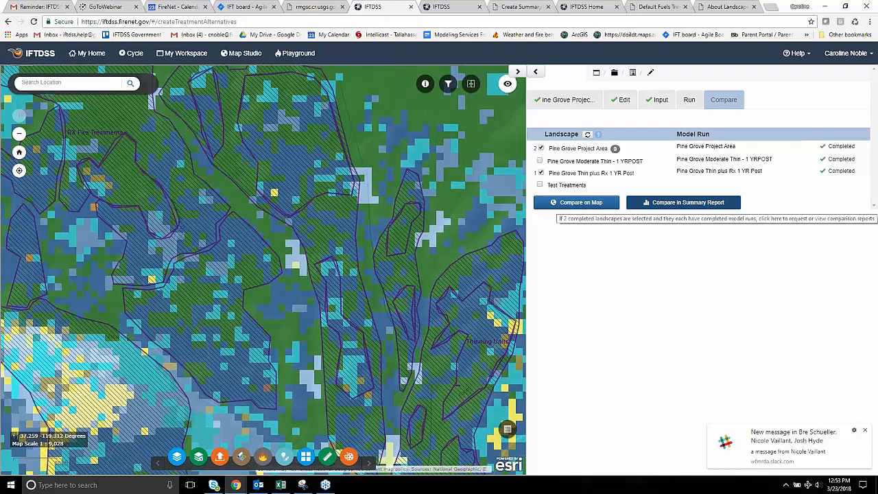
Request the Fire Behavior and Landscape Compare Summary Reports for the two selected landscapes, and close the report dialog
click(684, 203)
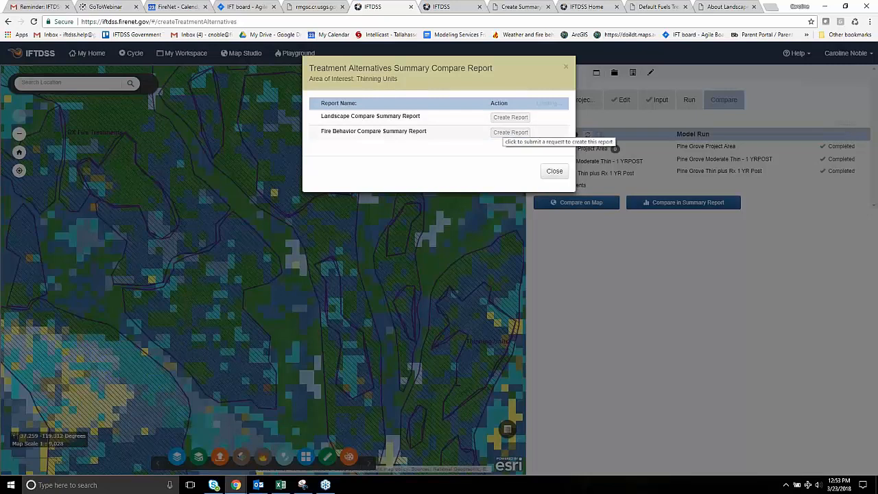
click(514, 131)
click(513, 117)
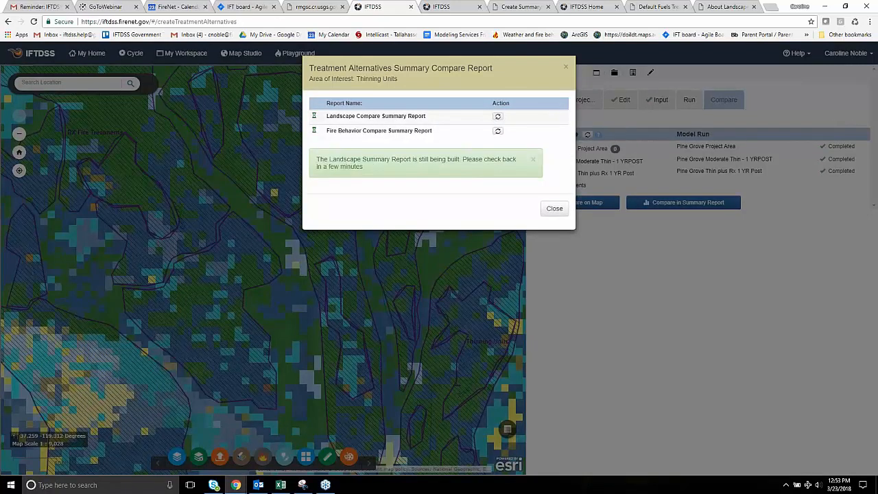
click(566, 69)
Compare the two selected Pine Grove landscapes on the map, with the treatment units in view
click(573, 203)
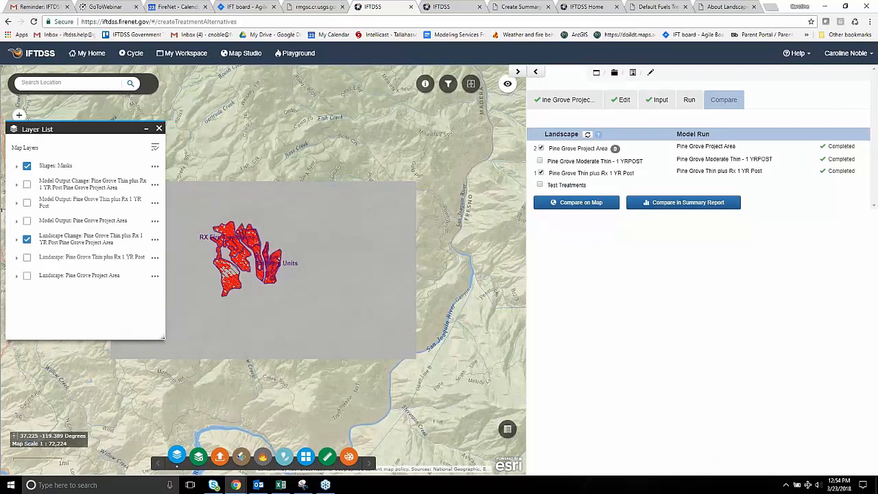
drag(320, 216, 396, 180)
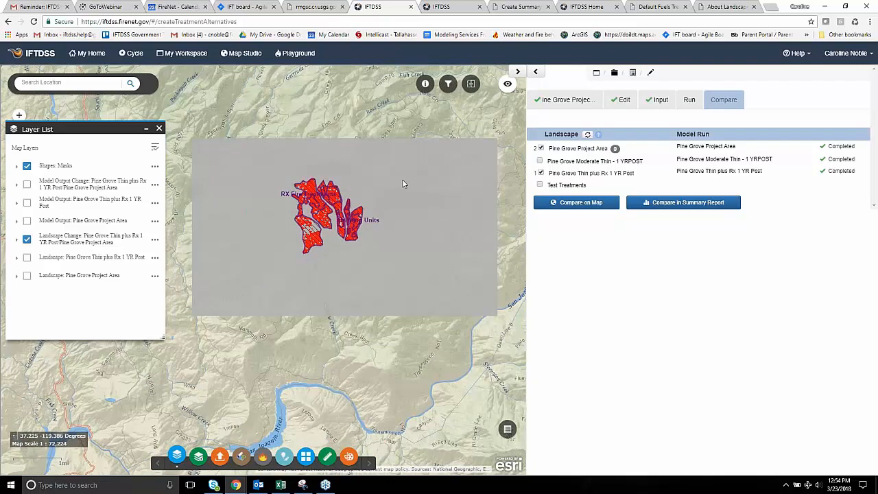
drag(403, 183, 391, 189)
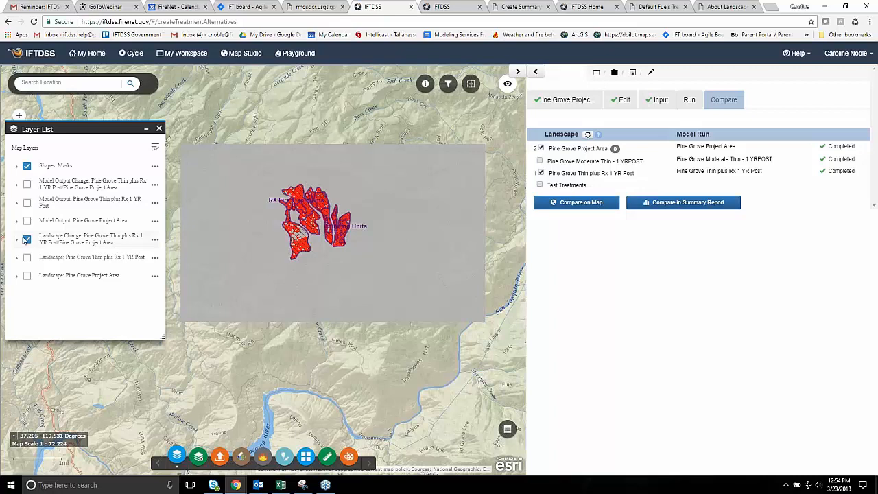
Expand the Landscape Change layer and its Fuel Model Change legend, and examine the fuel model changes within the treatment units
click(17, 240)
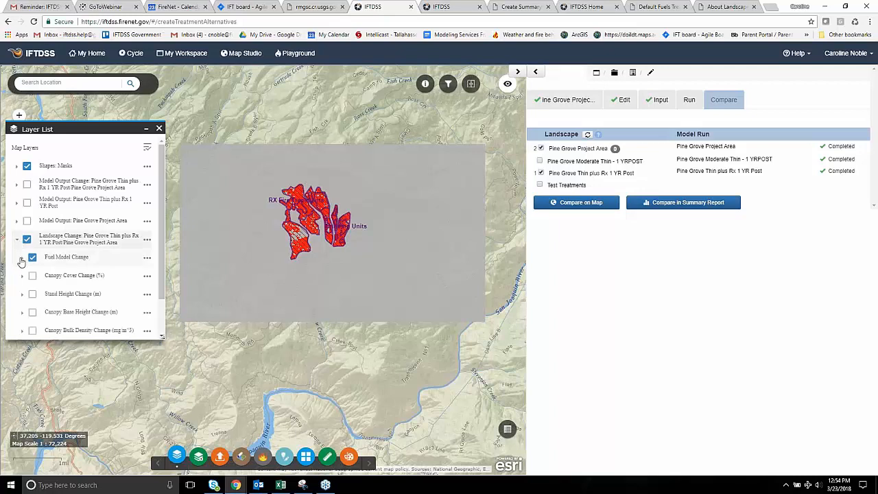
click(21, 257)
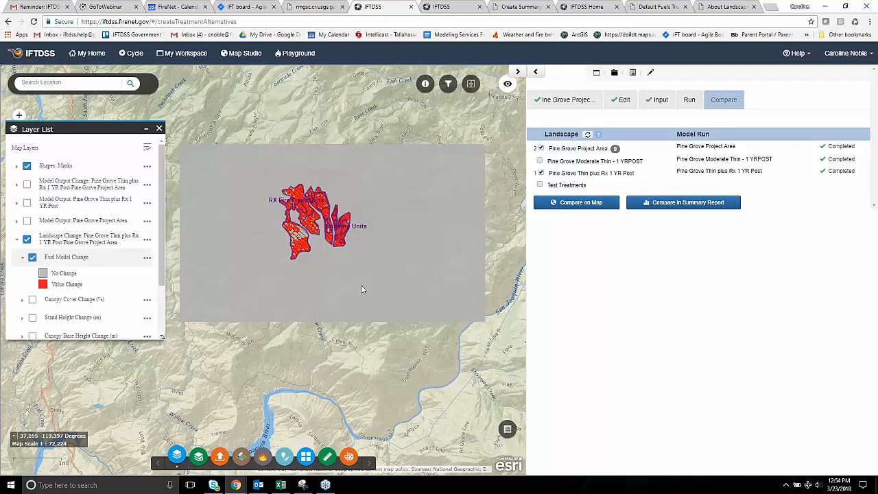
scroll(363, 288, up, 1)
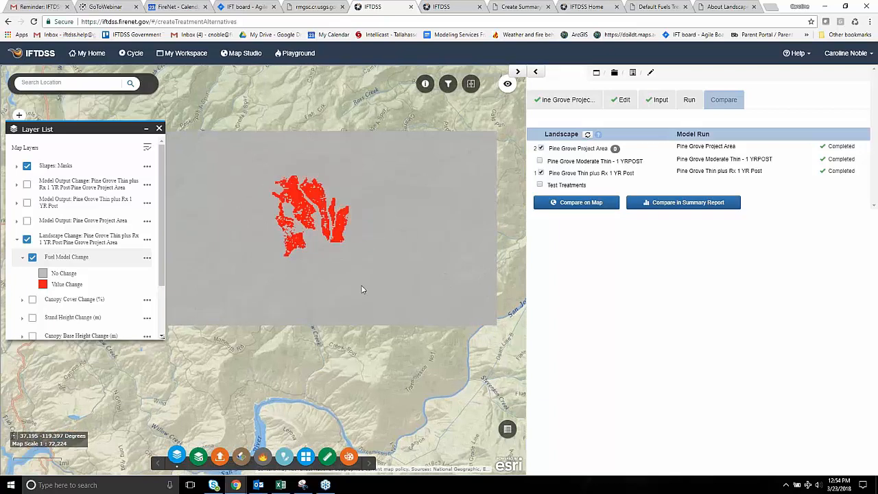
scroll(363, 288, up, 1)
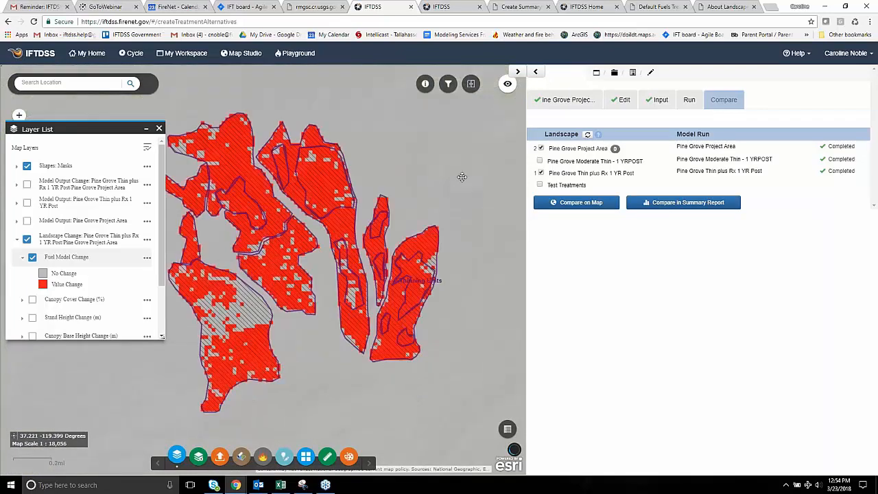
drag(462, 177, 485, 161)
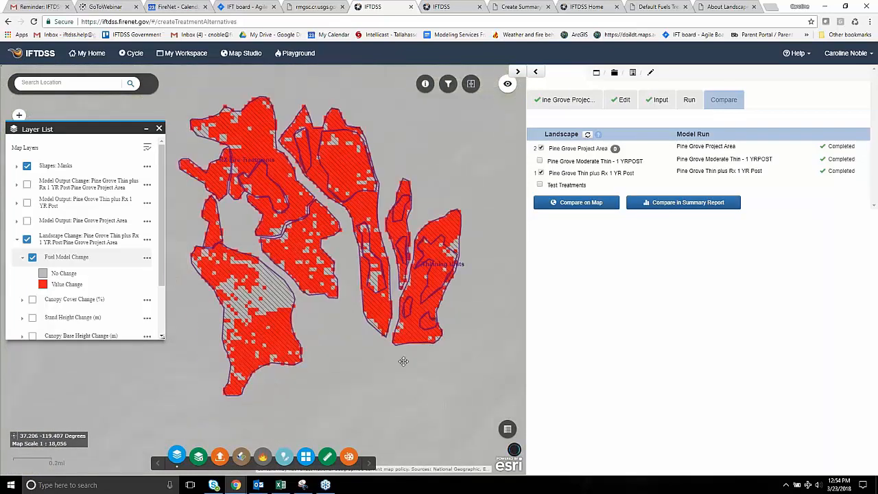
drag(403, 362, 407, 356)
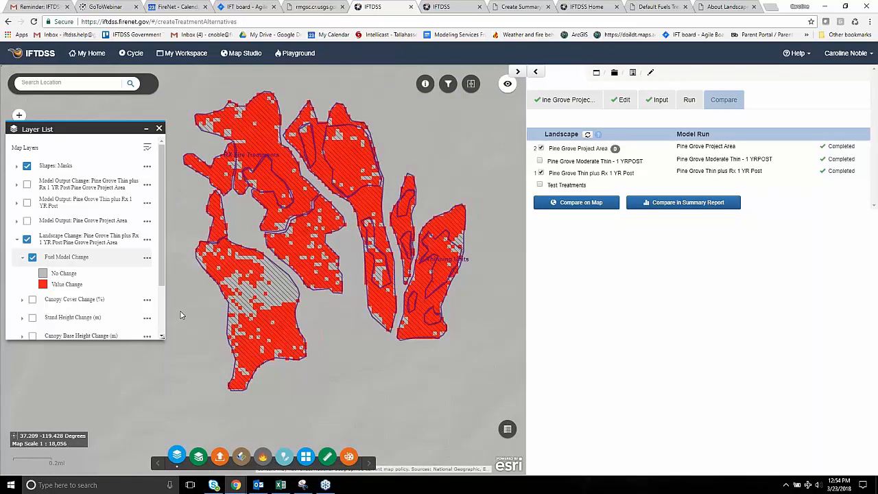
drag(181, 315, 193, 282)
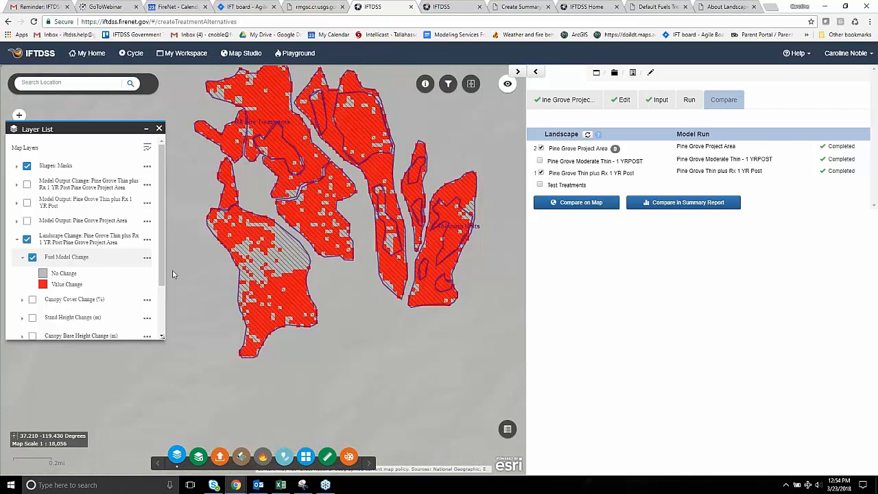
Replace Fuel Model Change with Canopy Cover Change (%) on the map, and examine its legend against the treatment units
click(32, 257)
click(32, 299)
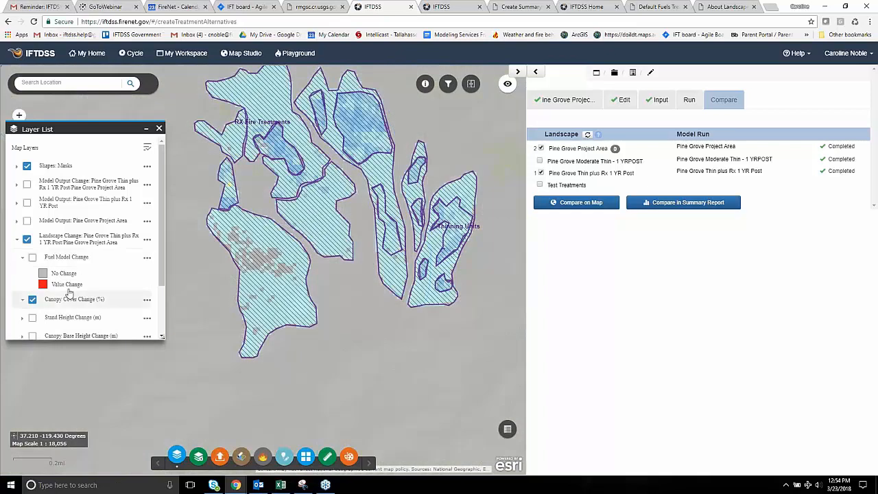
drag(162, 199, 168, 254)
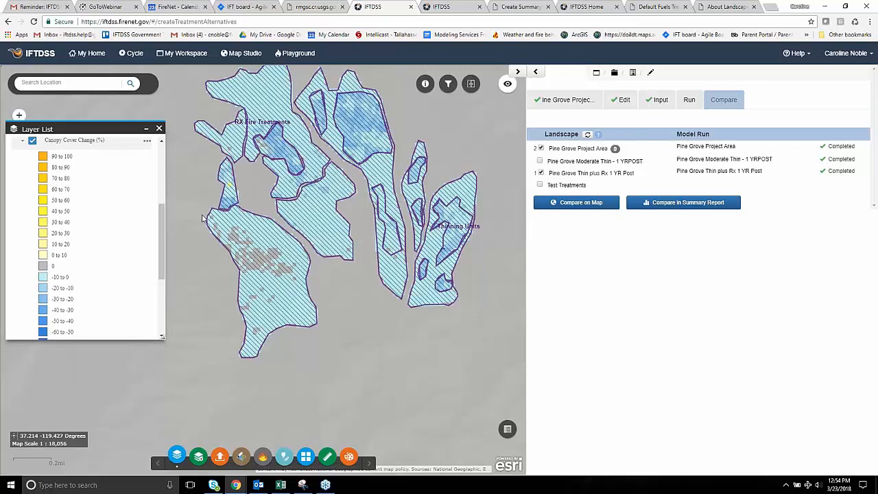
drag(202, 218, 211, 248)
scroll(49, 299, up, 3)
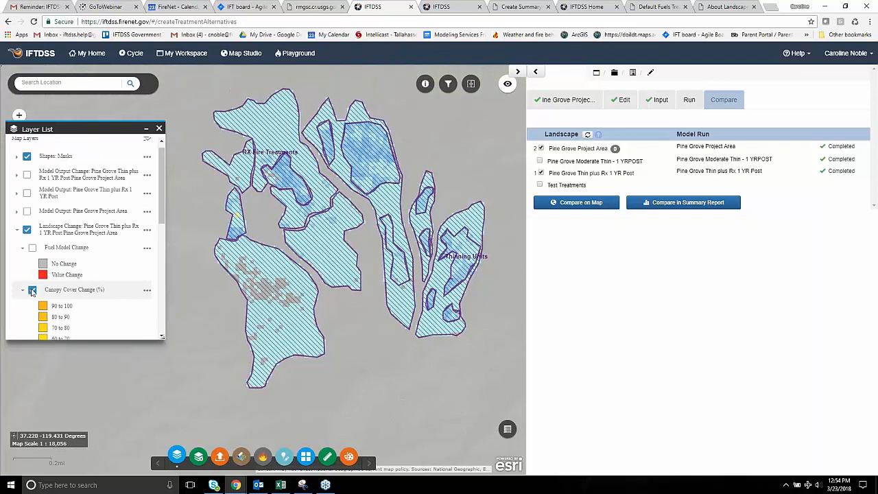
Hide Canopy Cover Change and the Landscape Change layer, and show the Model Output Change layer instead
click(32, 291)
scroll(103, 261, down, 5)
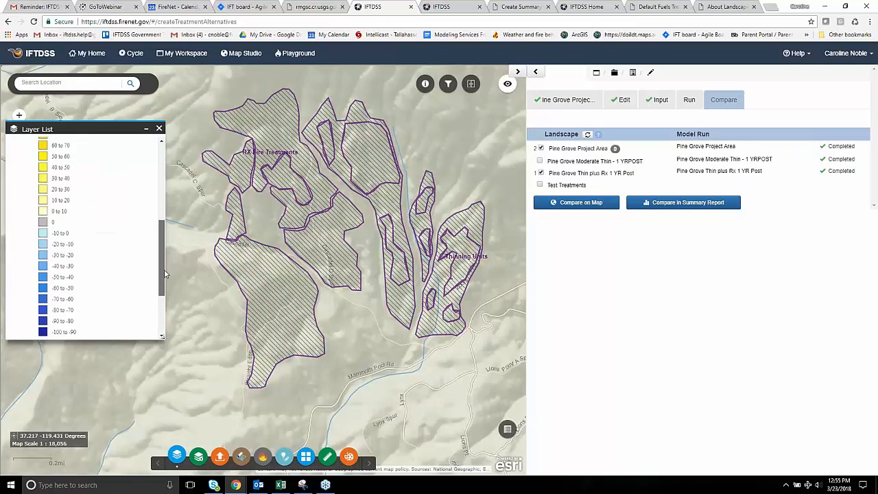
drag(173, 246, 174, 204)
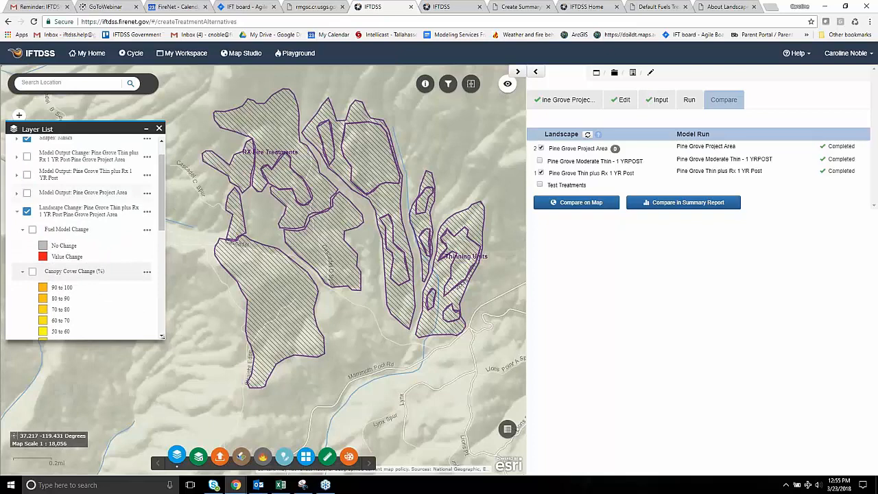
click(27, 157)
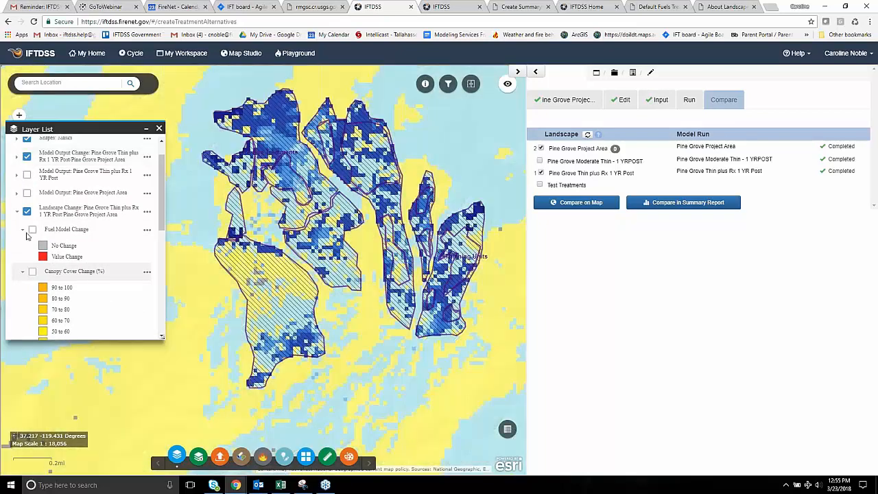
click(27, 211)
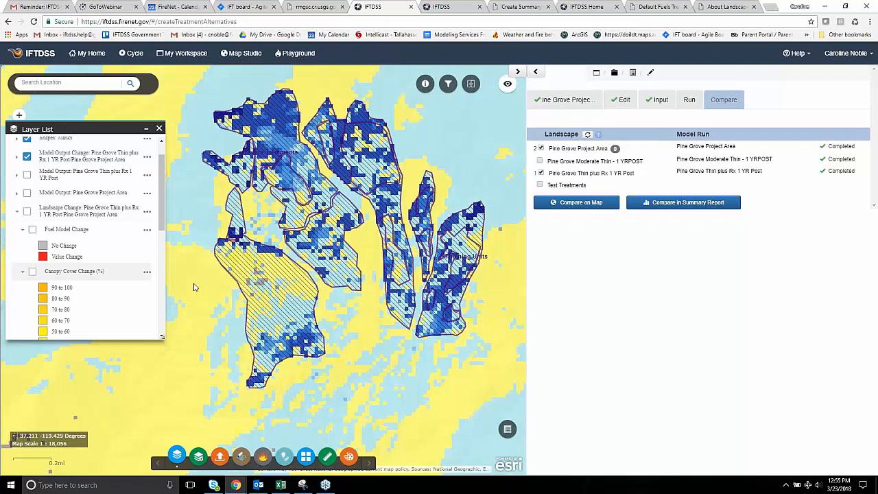
scroll(165, 221, up, 1)
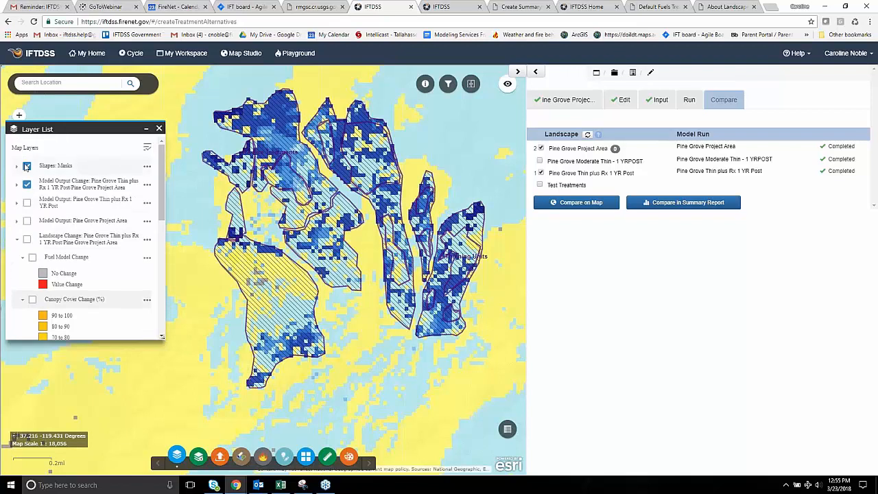
drag(162, 179, 166, 203)
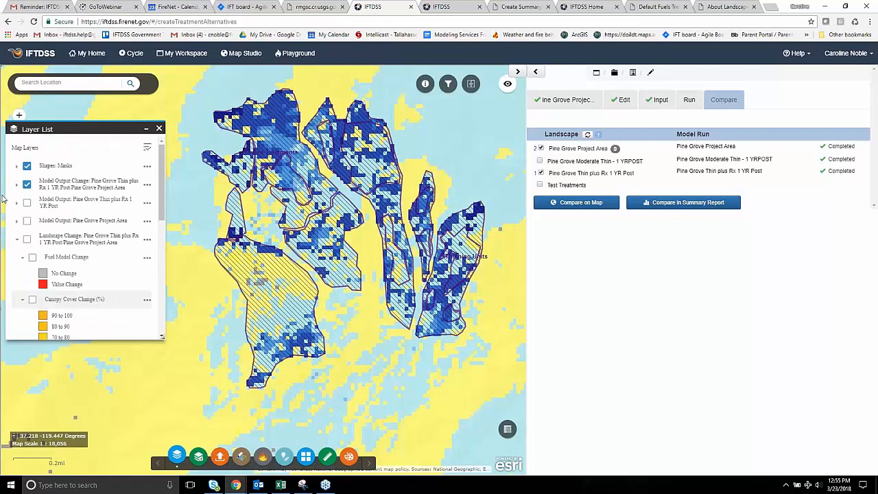
Expand the Model Output Change layer and its Flame Length Change (feet) legend, and compare the classes with the treatment units
click(18, 185)
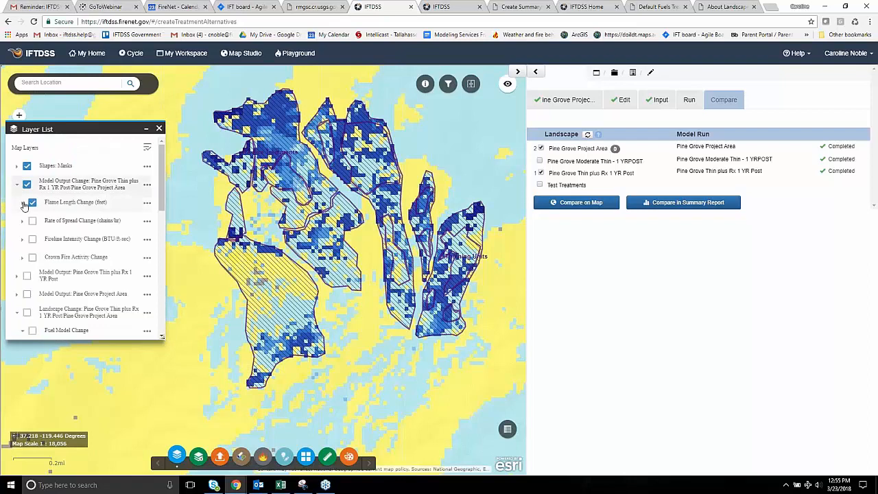
click(22, 204)
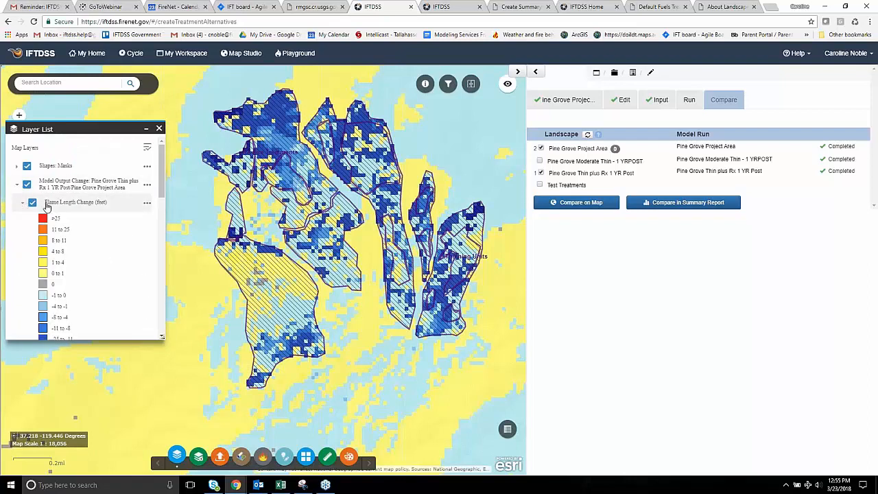
drag(163, 173, 164, 187)
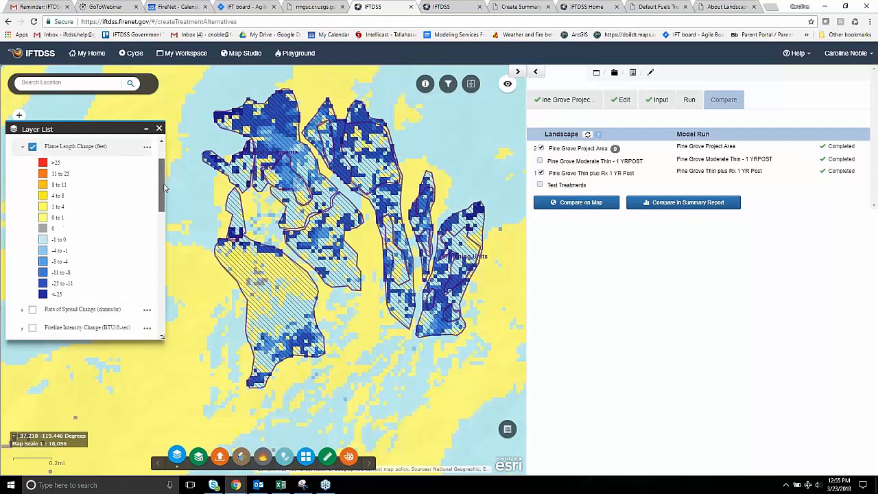
scroll(164, 187, up, 1)
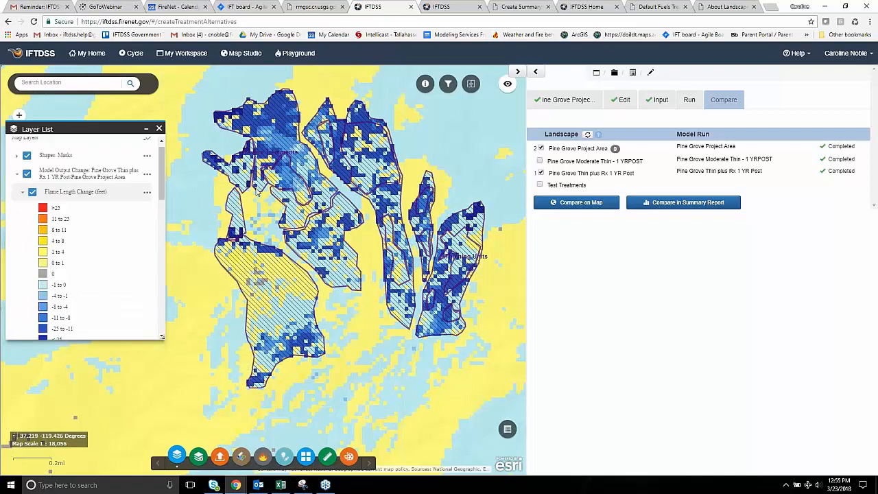
drag(258, 193, 261, 233)
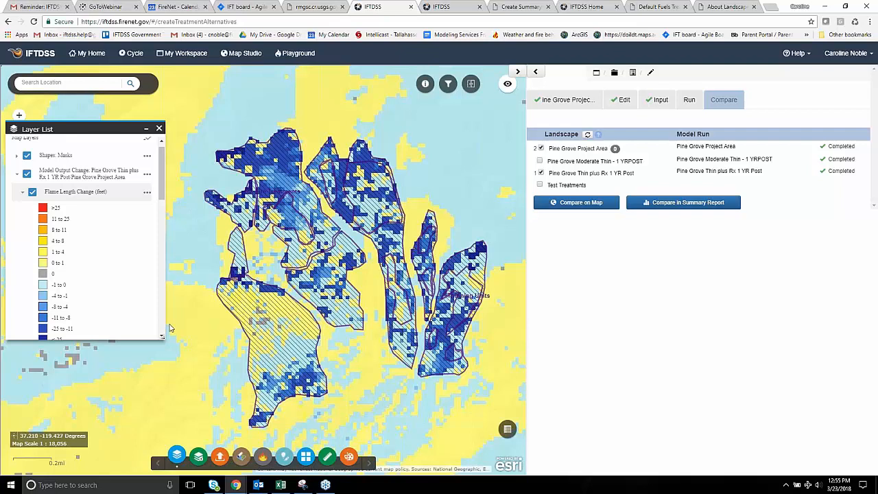
scroll(161, 192, down, 3)
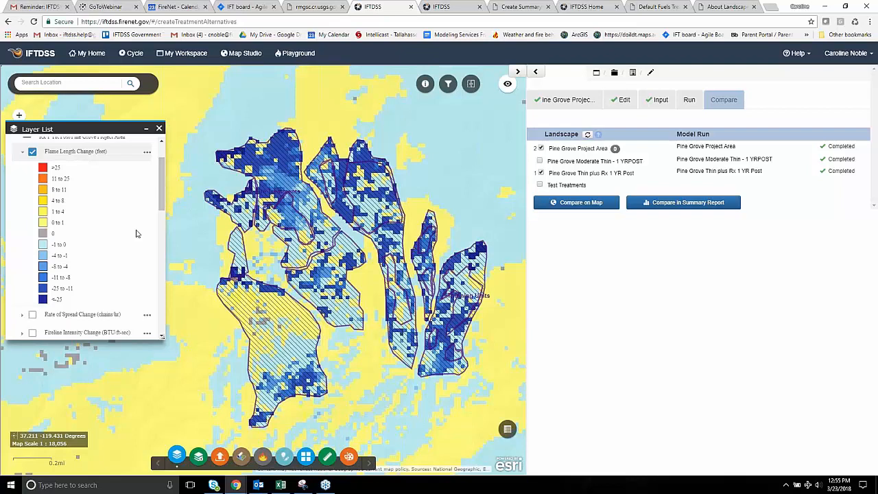
scroll(164, 205, up, 2)
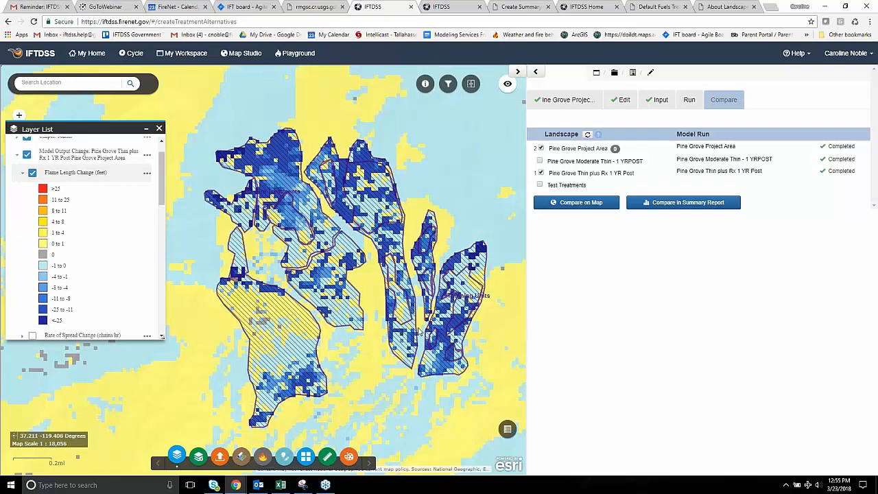
Replace Flame Length Change with Rate of Spread Change (chains/hr) on the map, and examine its legend against the treatment units
click(33, 173)
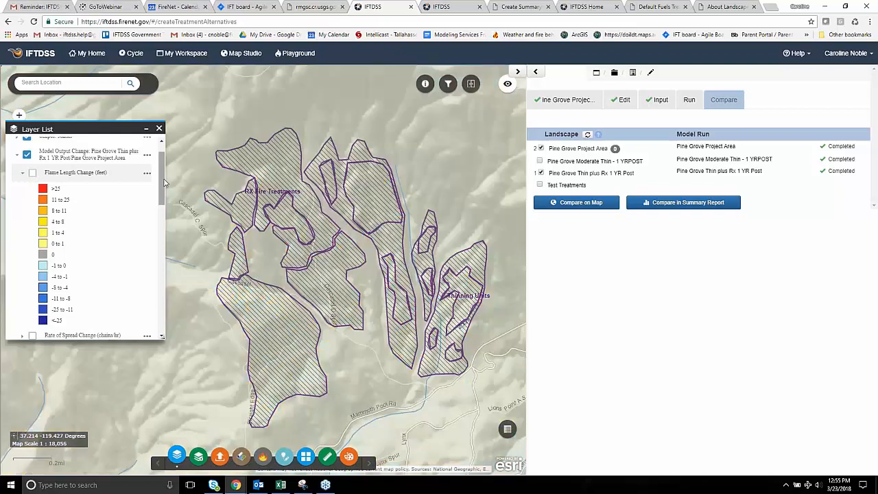
scroll(34, 206, down, 3)
click(32, 228)
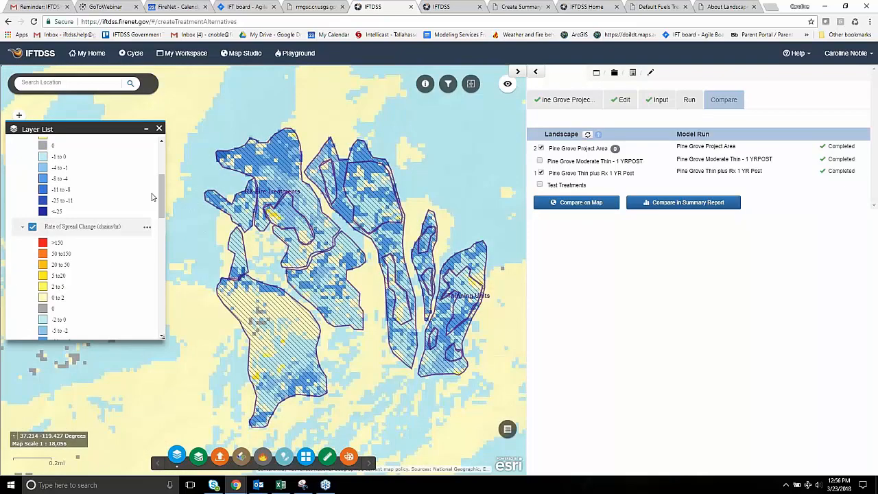
scroll(161, 192, up, 3)
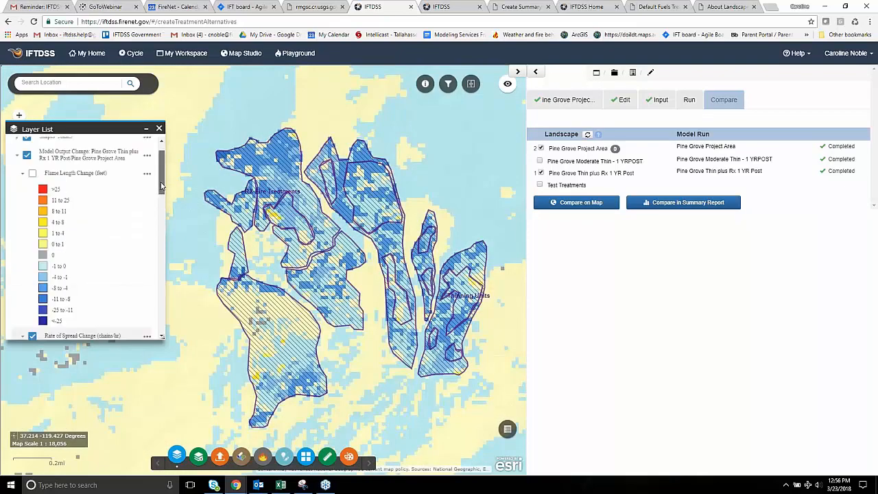
drag(161, 192, 162, 227)
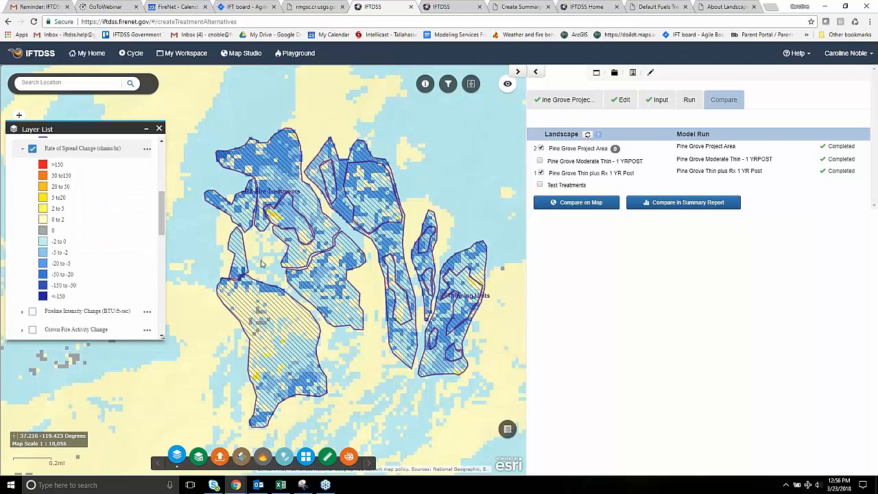
drag(260, 264, 279, 280)
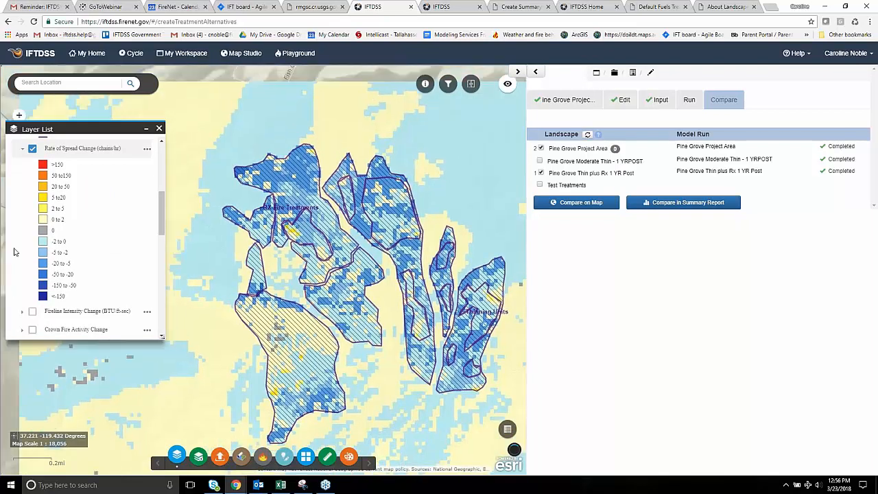
Identify the Model Output Change values at two points within the RX Fire Treatments units, and close the Identify results
click(425, 84)
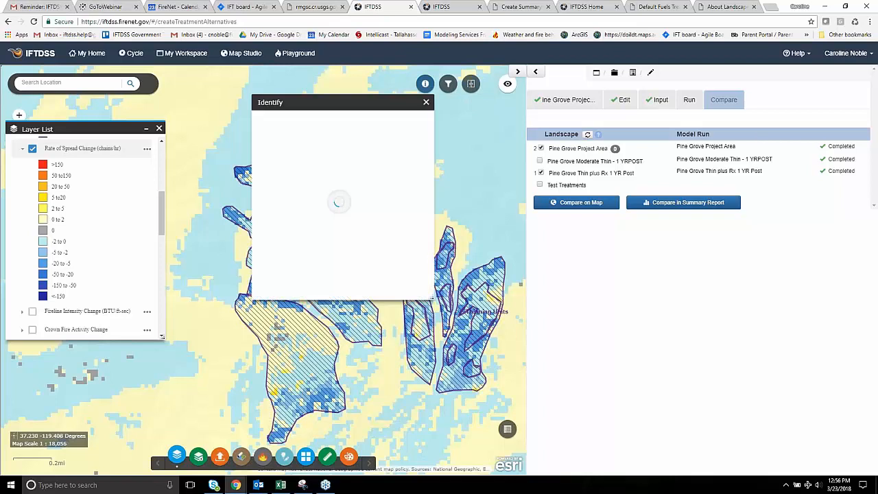
click(258, 318)
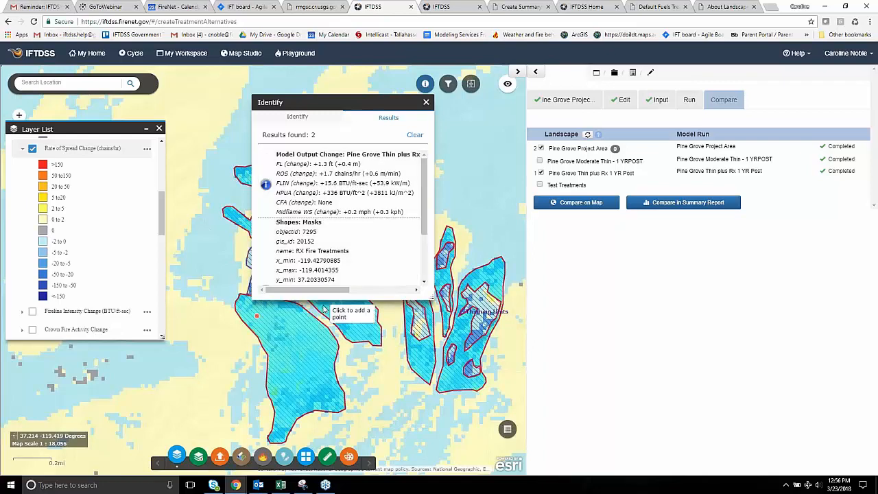
click(344, 316)
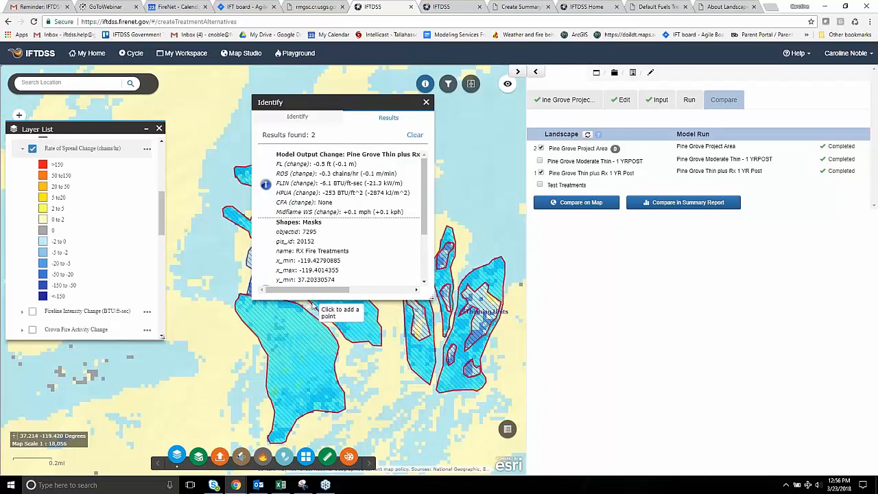
click(426, 103)
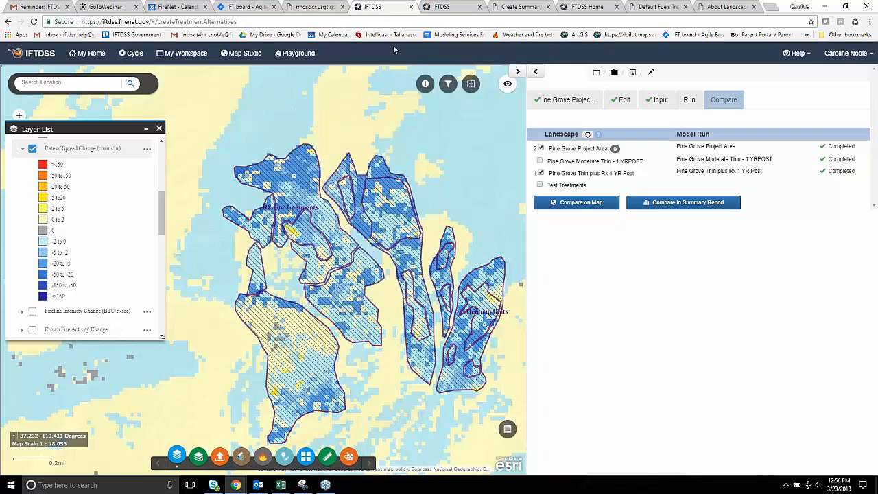
Open the Sierra NF-Pine Grove folder in My Workspace and show only its reports
click(174, 57)
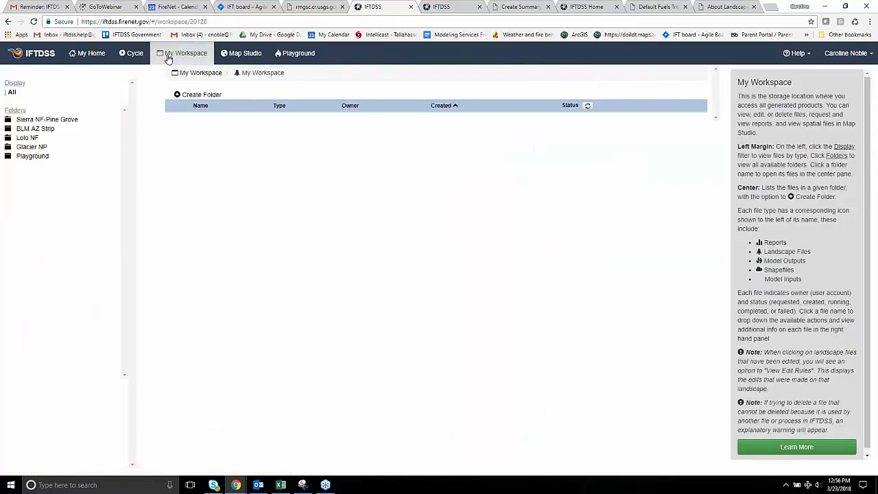
click(185, 61)
click(49, 120)
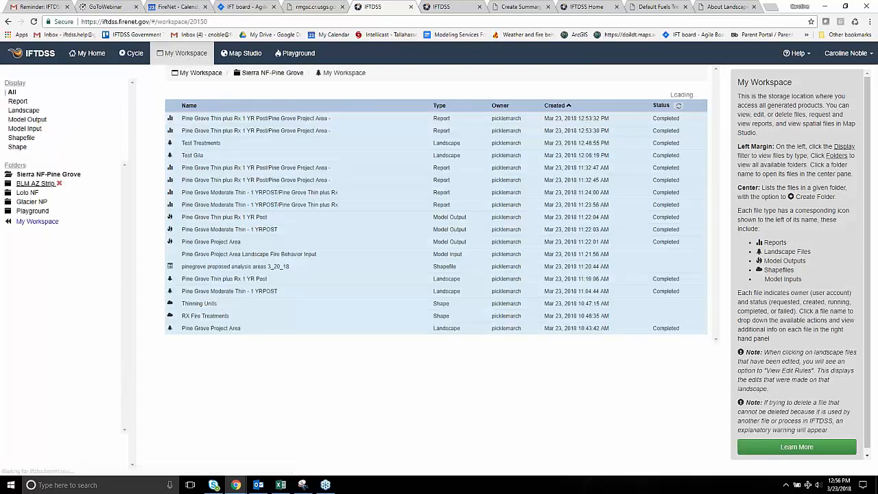
click(19, 101)
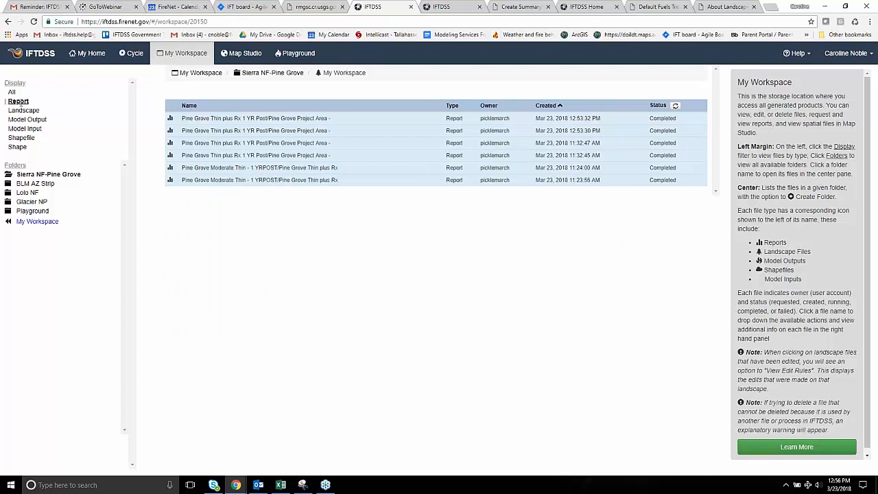
Check the newest reports' details and view the summary of the model comparison for pinegrove proposed analysis areas 3_20_18
click(204, 118)
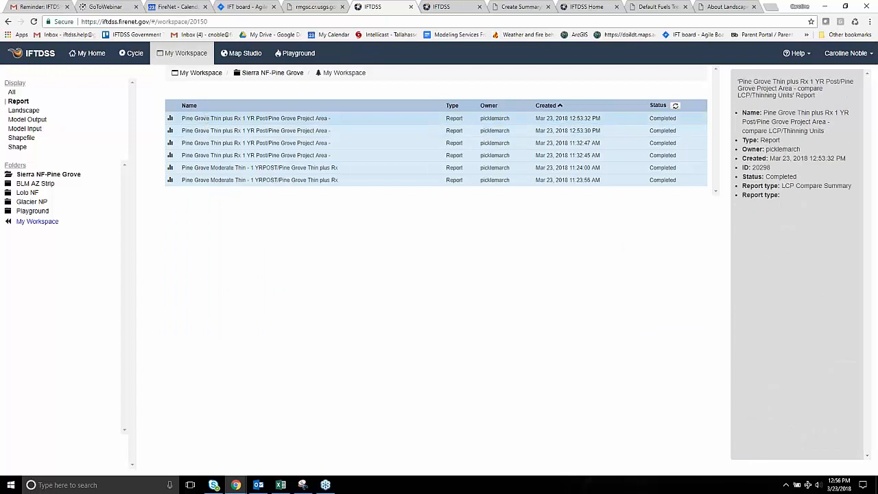
click(203, 130)
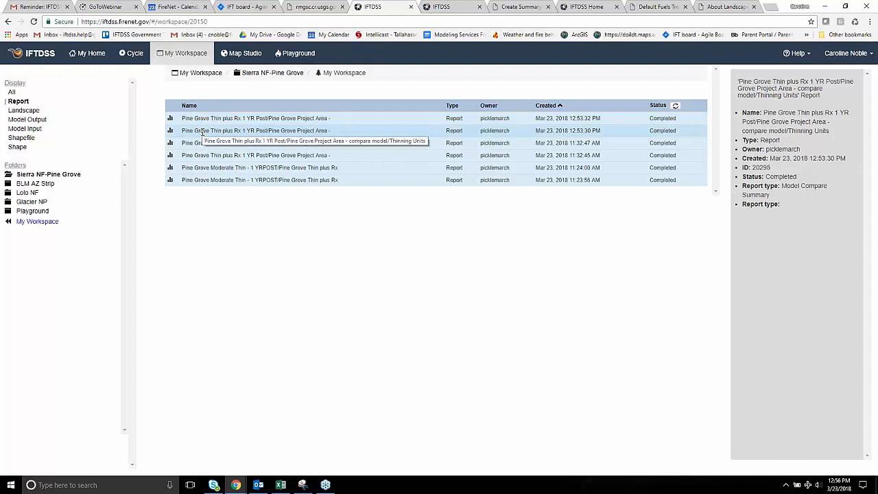
click(197, 142)
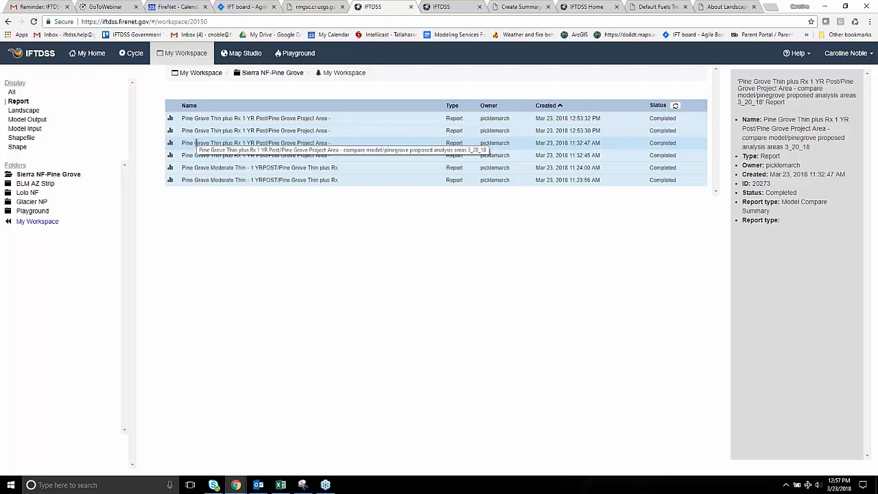
click(195, 142)
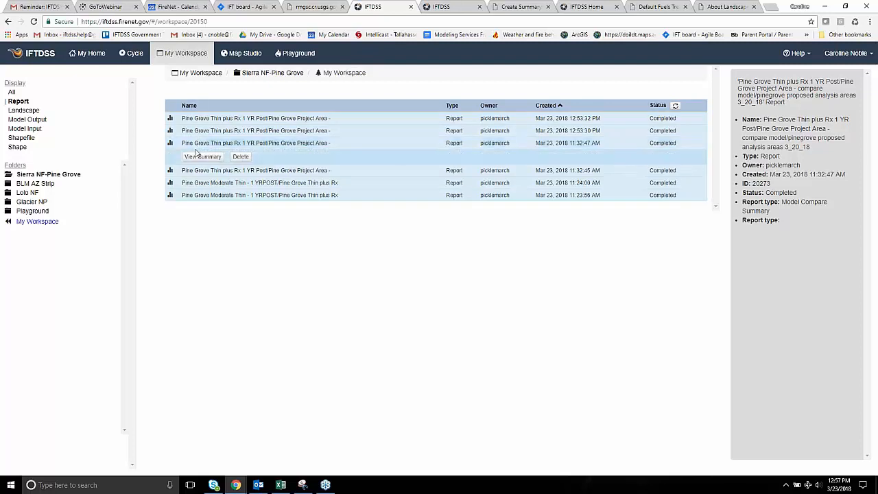
click(201, 157)
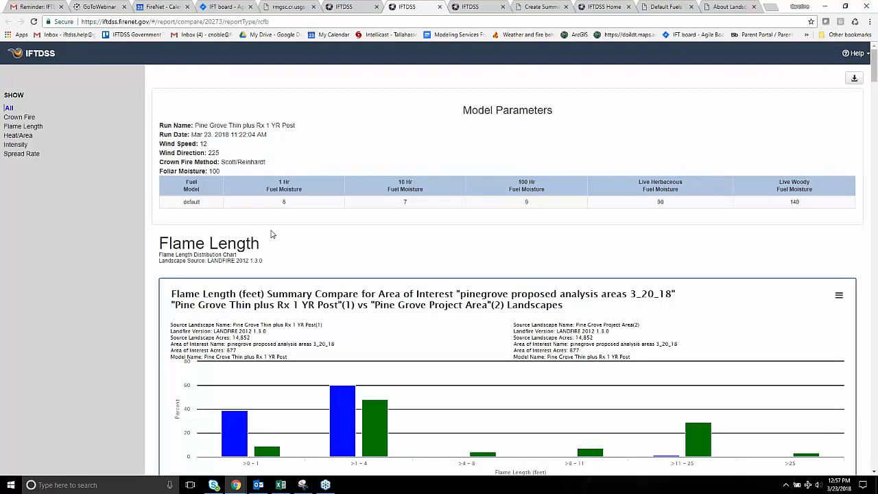
Examine the Flame Length comparison chart, checking the class percentages for Pine Grove Thin plus Rx 1 YR Post against Pine Grove Project Area
scroll(271, 234, down, 2)
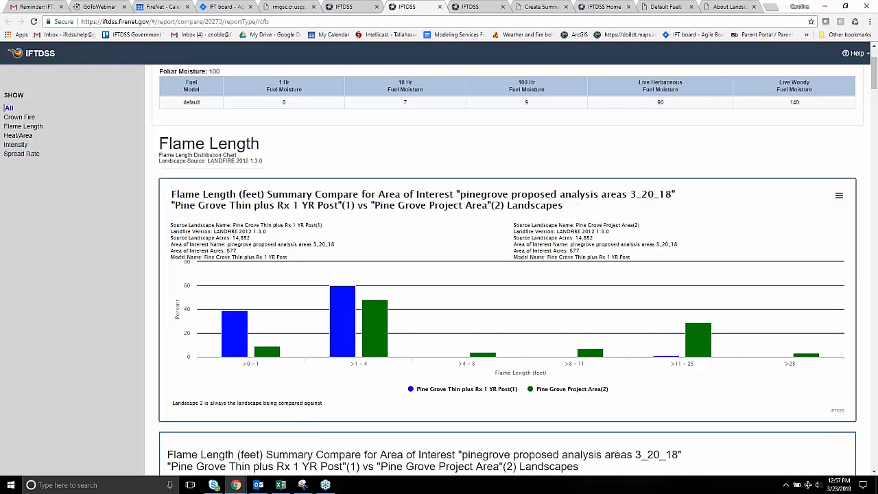
scroll(576, 364, down, 1)
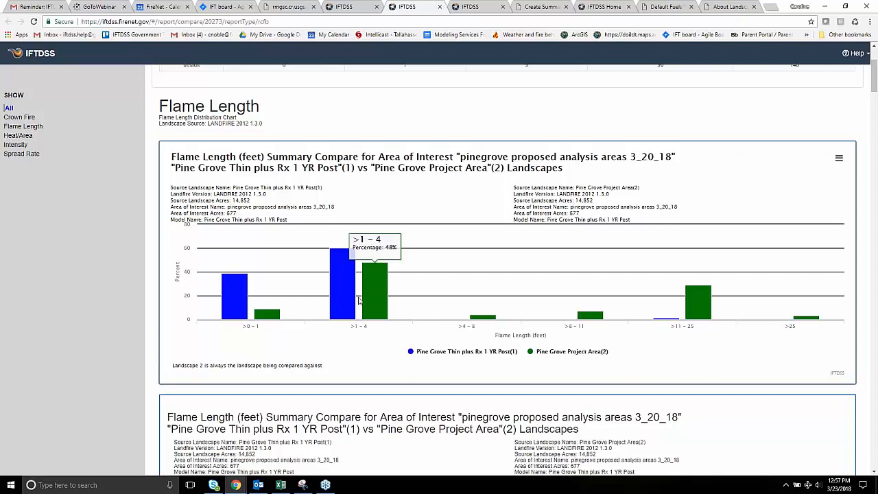
mouse_move(348, 286)
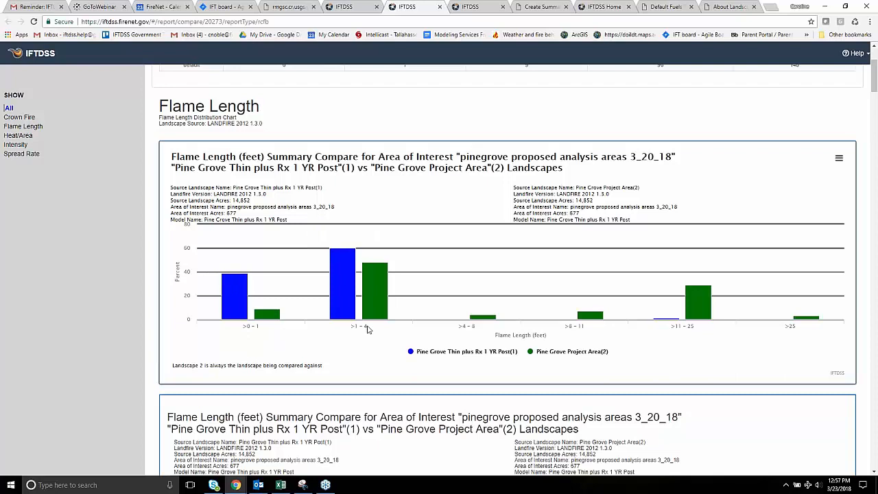
mouse_move(338, 302)
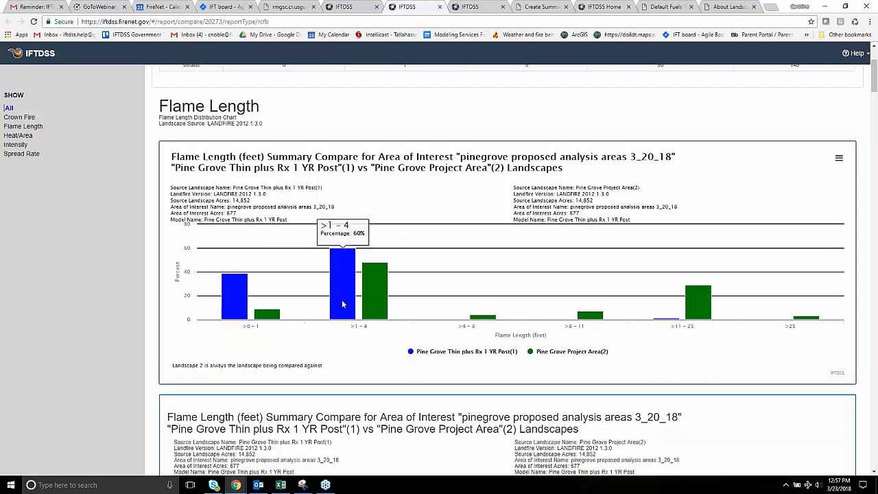
mouse_move(380, 307)
mouse_move(703, 309)
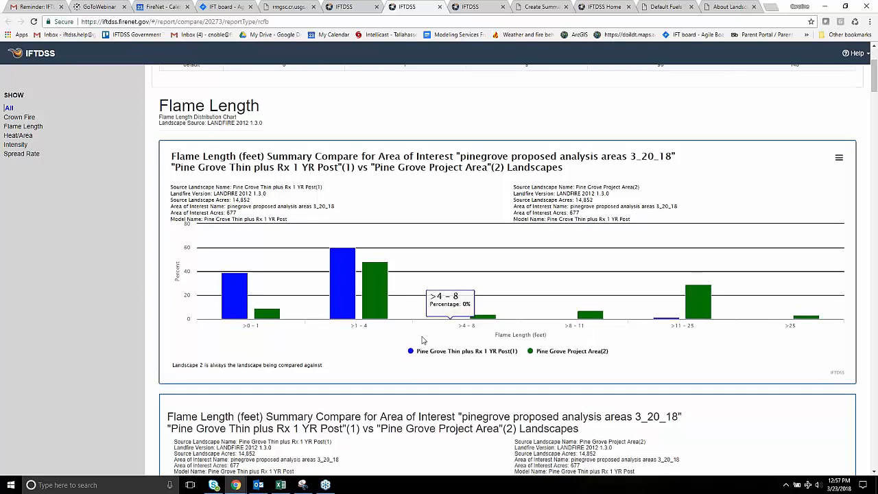
scroll(422, 341, down, 1)
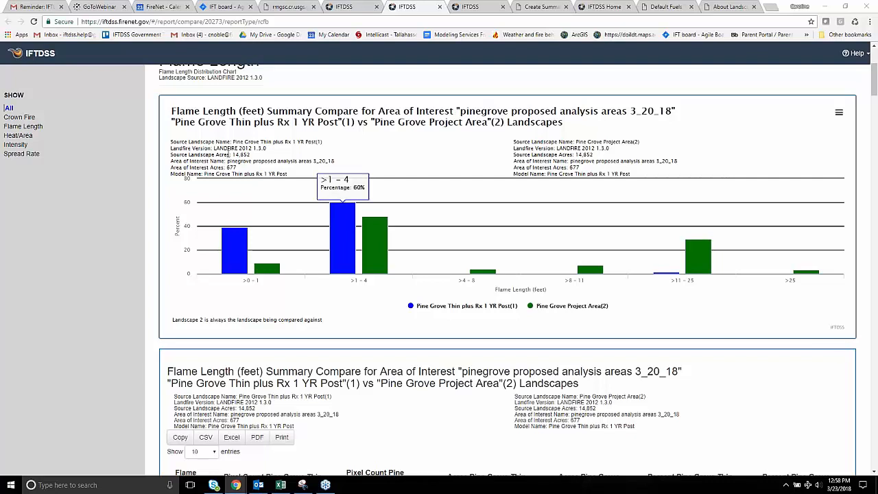
scroll(763, 246, up, 3)
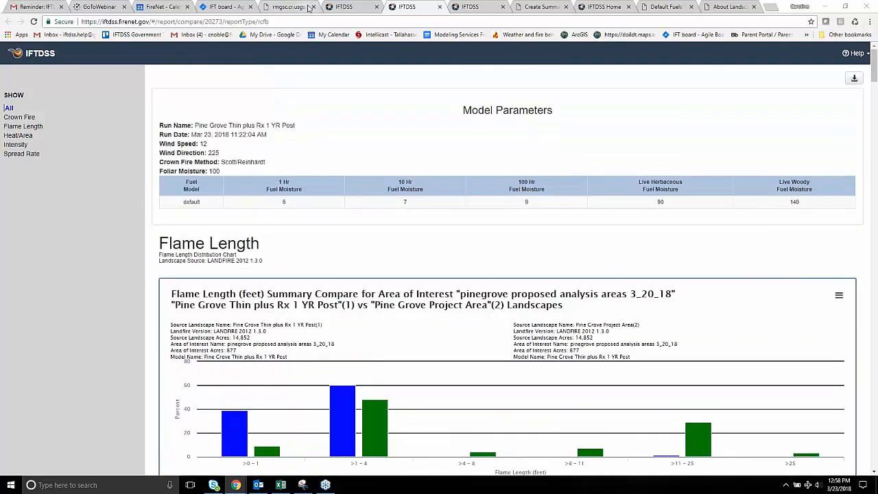
Return to the workspace page and open the Landscape Summary task from the Landscape Evaluation phase of the Cycle
click(348, 6)
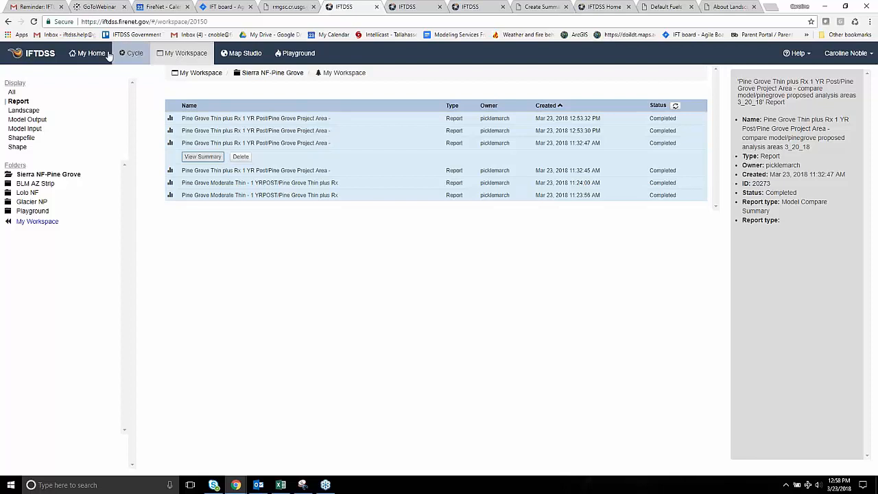
click(134, 53)
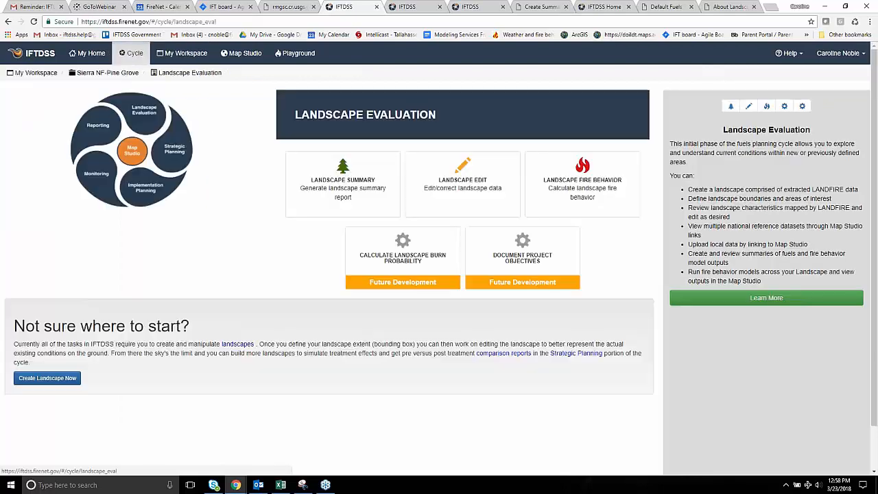
mouse_move(338, 179)
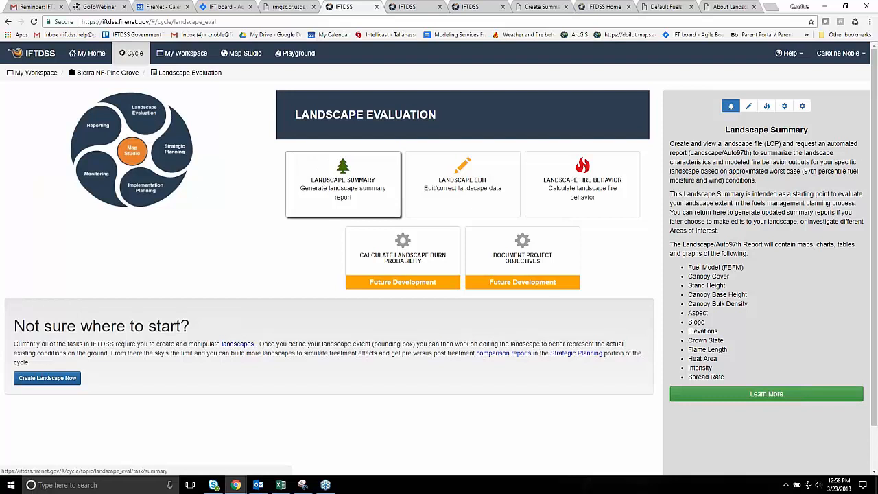
click(327, 181)
Select Pine Grove Project Area as the landscape, and look through the available areas of interest without choosing one
click(378, 141)
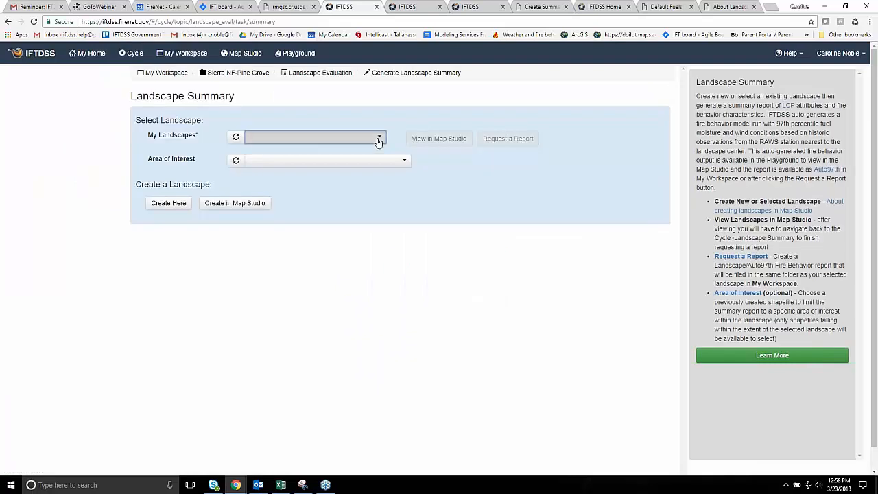
click(288, 180)
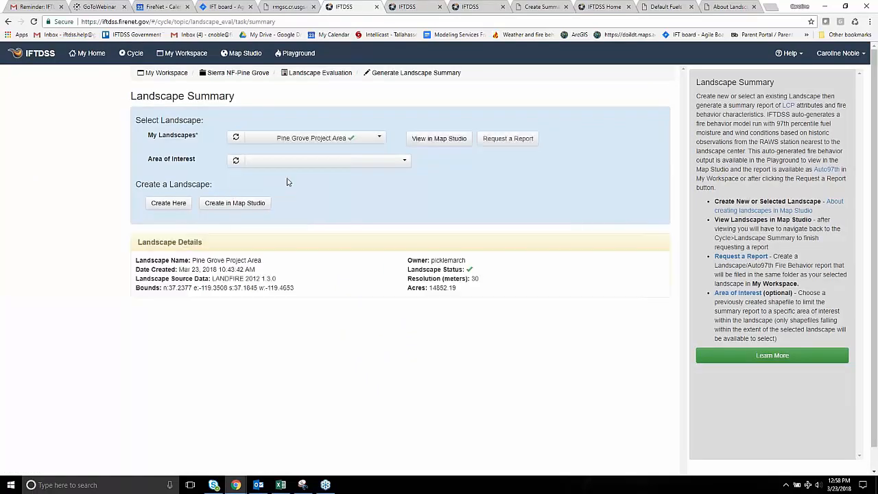
click(403, 163)
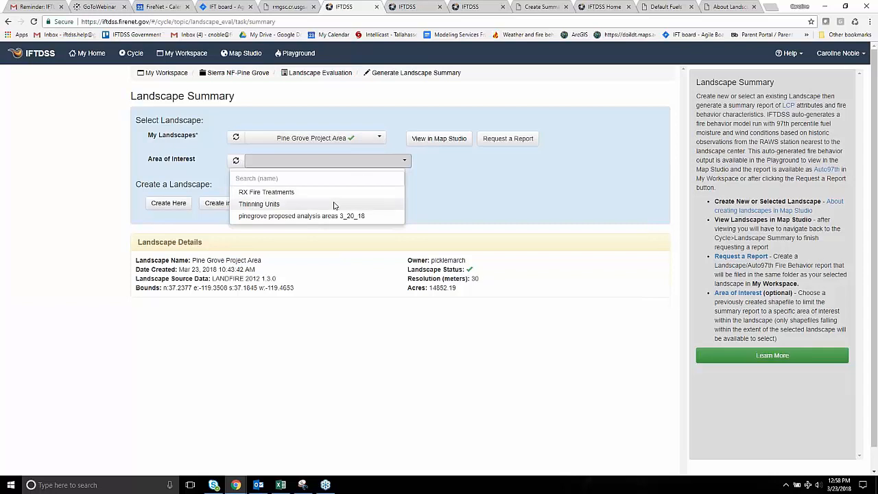
click(317, 413)
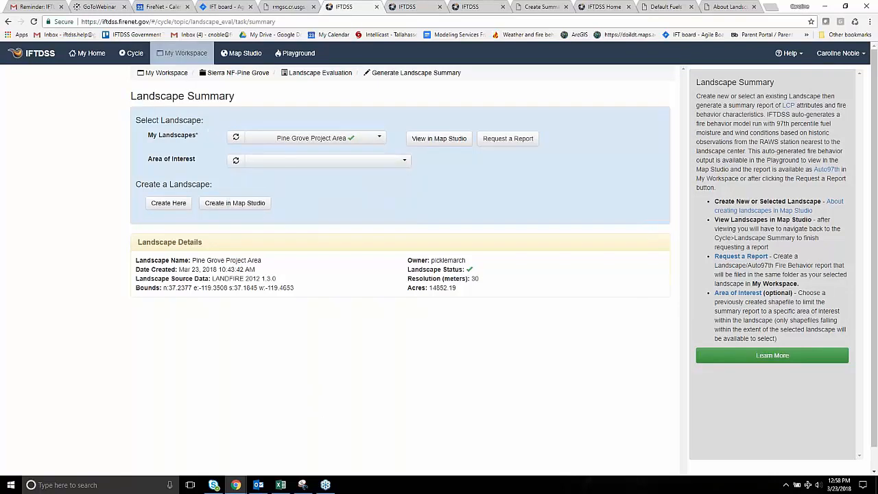
Open Map Studio and look at the northwestern United States, including the GNP Boundary and Bighorn NF shapes
click(237, 54)
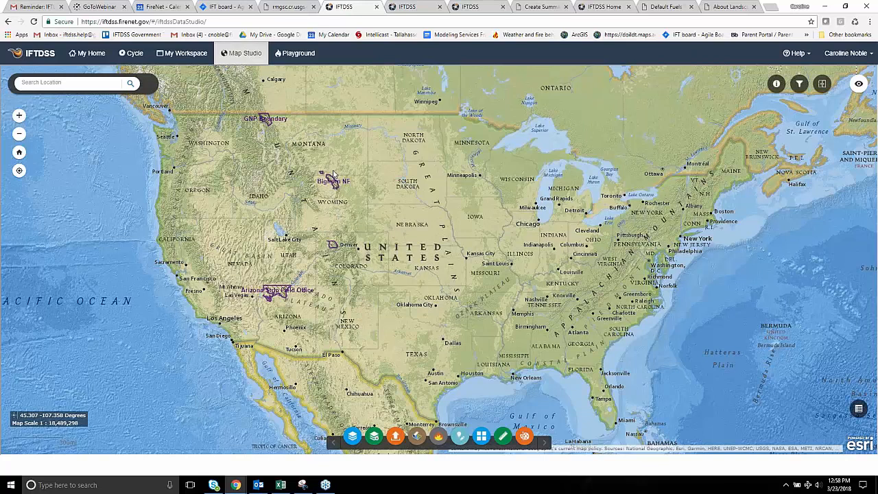
drag(332, 174, 399, 245)
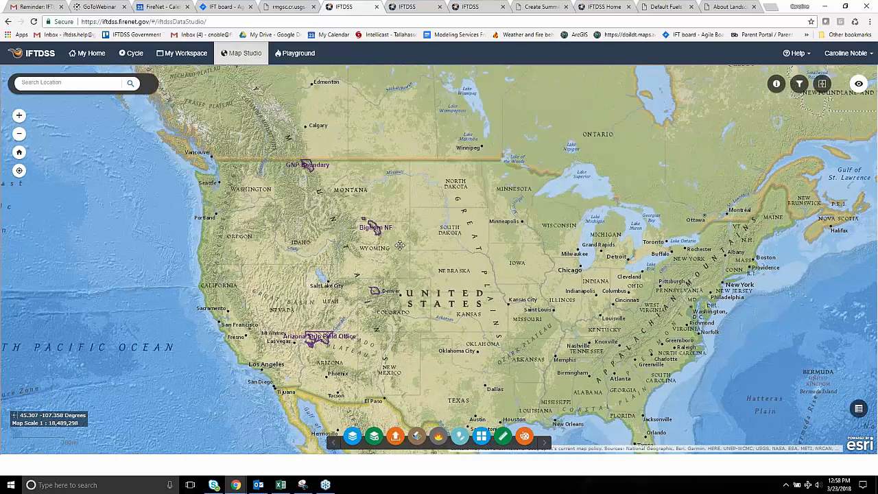
scroll(324, 149, up, 1)
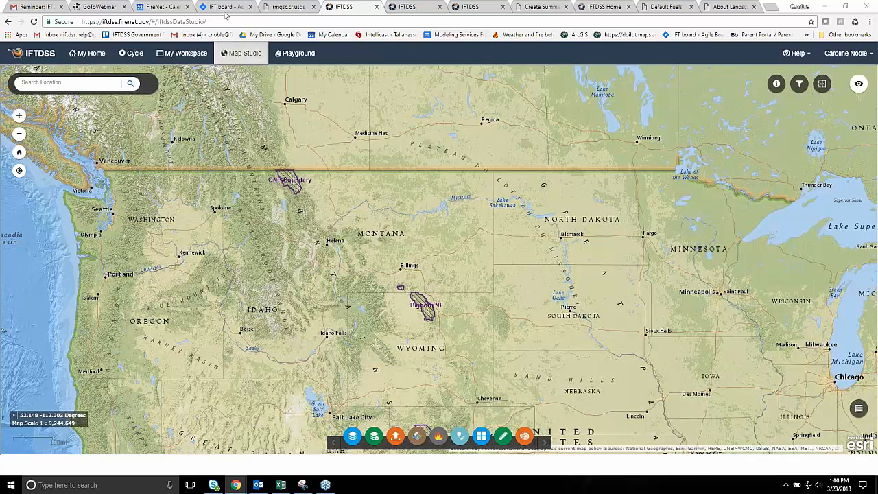
Open the Strategic Planning phase of the Cycle and review the Develop Treatment Alternatives description
click(135, 53)
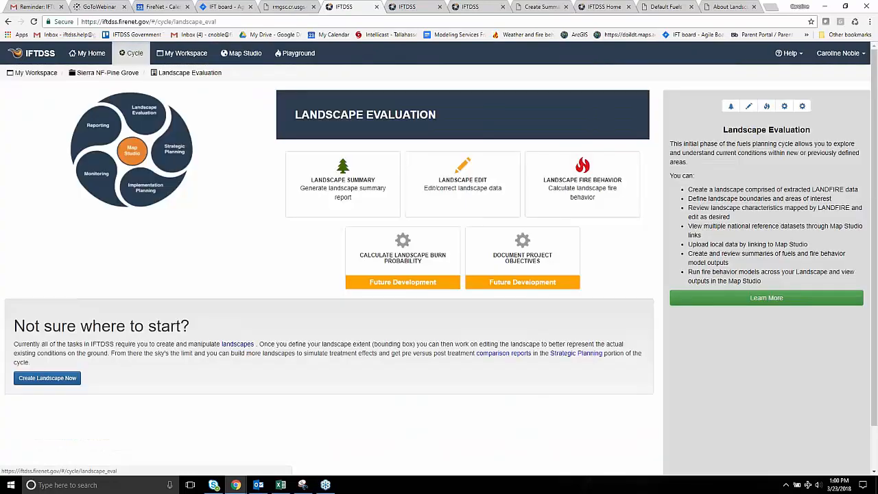
click(174, 159)
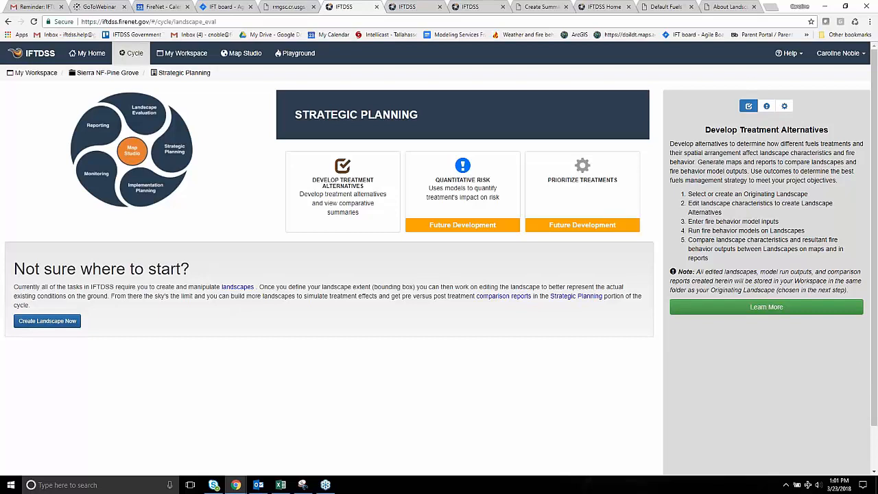
Look back at the open comparison and NW Airzona Strip reports, and show the IFTDSS home page with the webinar schedule
click(405, 8)
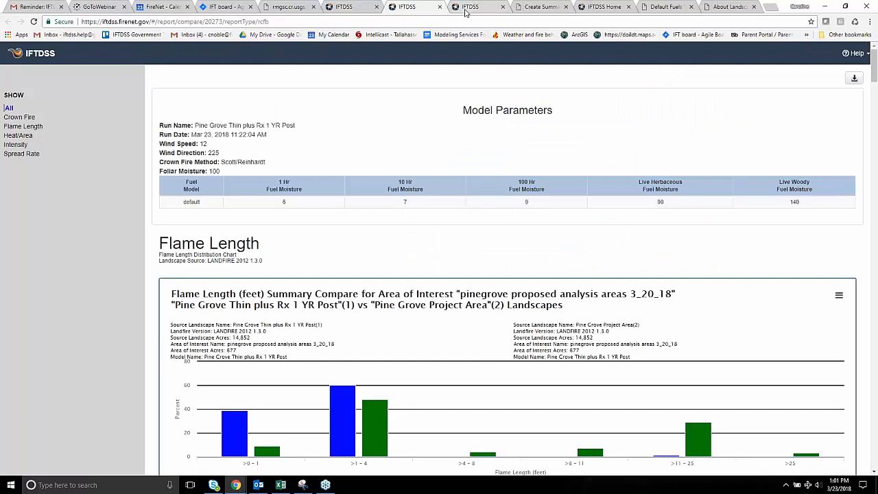
click(467, 8)
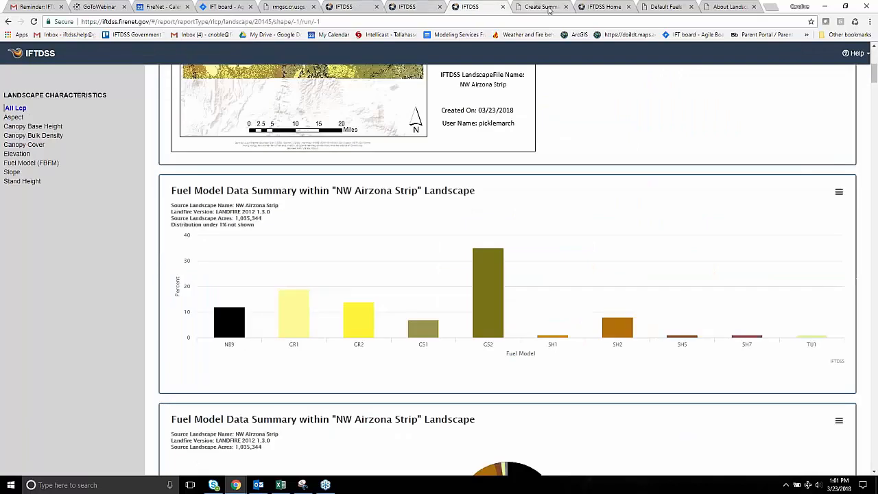
click(602, 8)
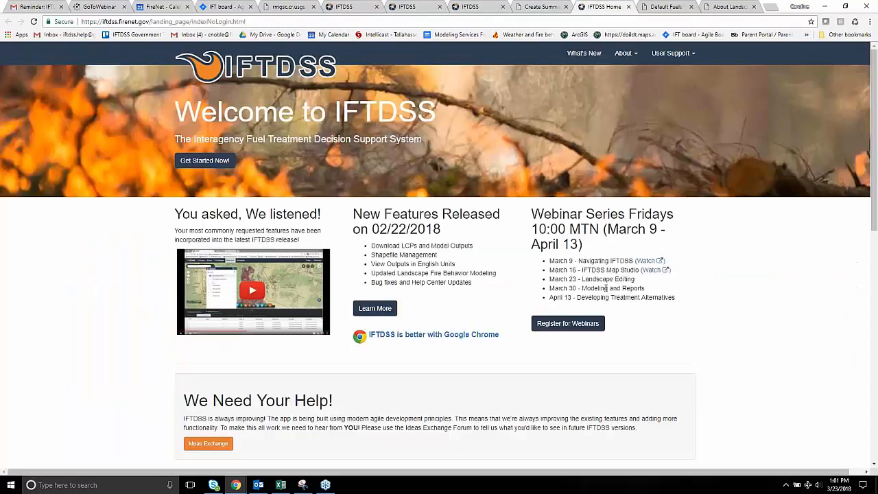